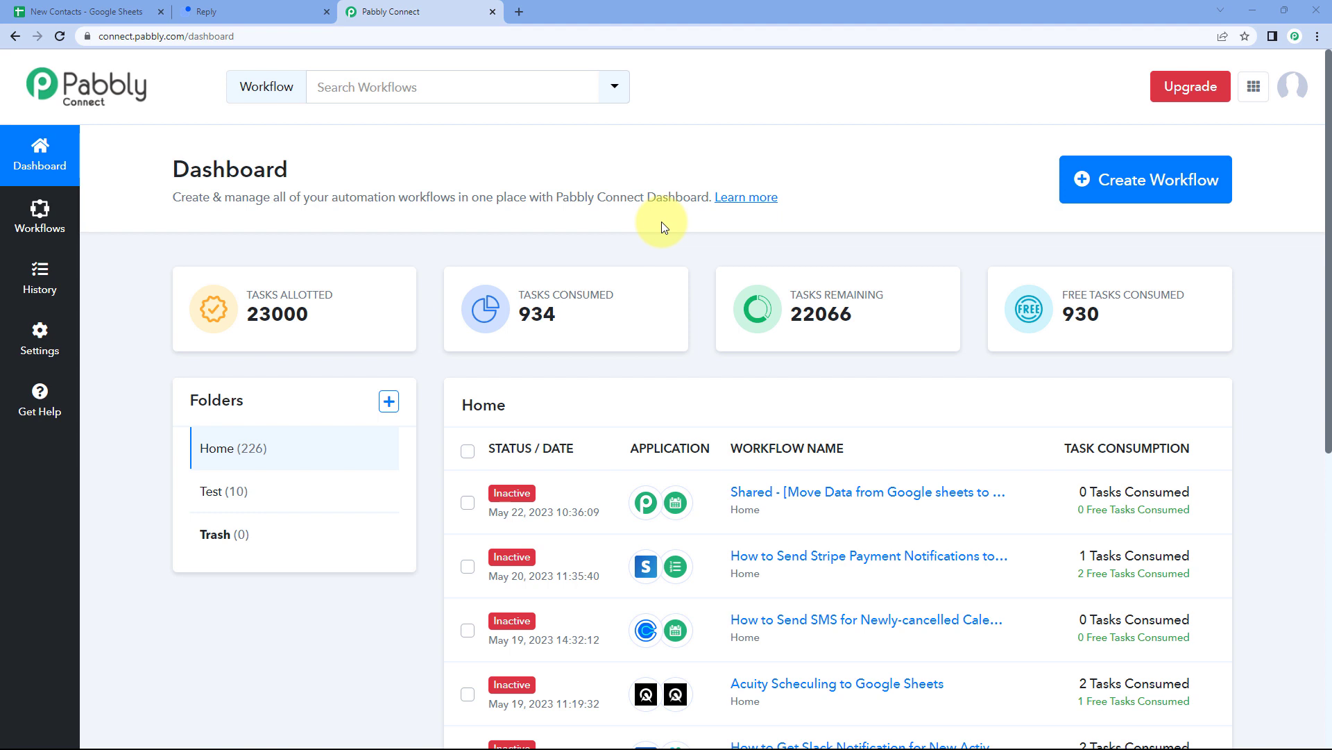
Create a new Pabbly Connect workflow named 'Google Sheets to Reply.io'.
{"action": "left_click", "coordinate": [1145, 189]}
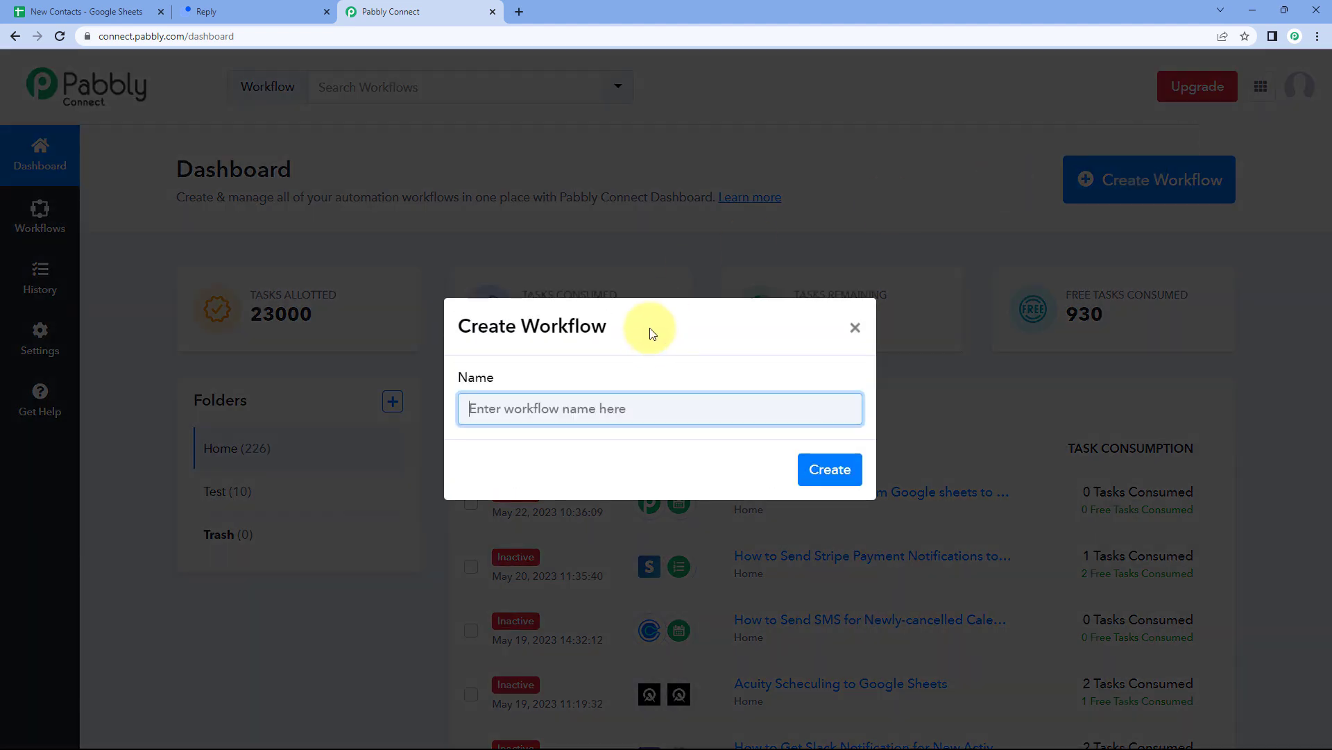
{"action": "type", "text": "Google Sheets to Reply.io"}
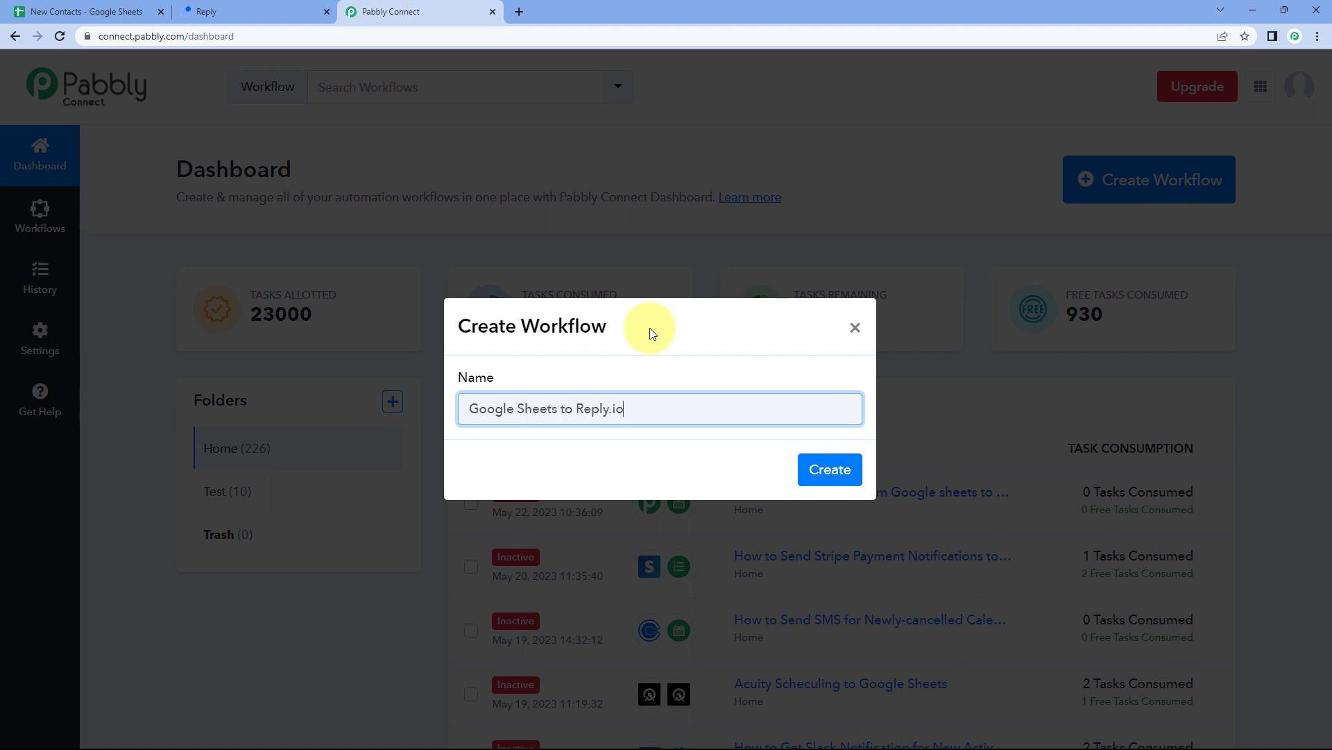
{"action": "left_click", "coordinate": [830, 472]}
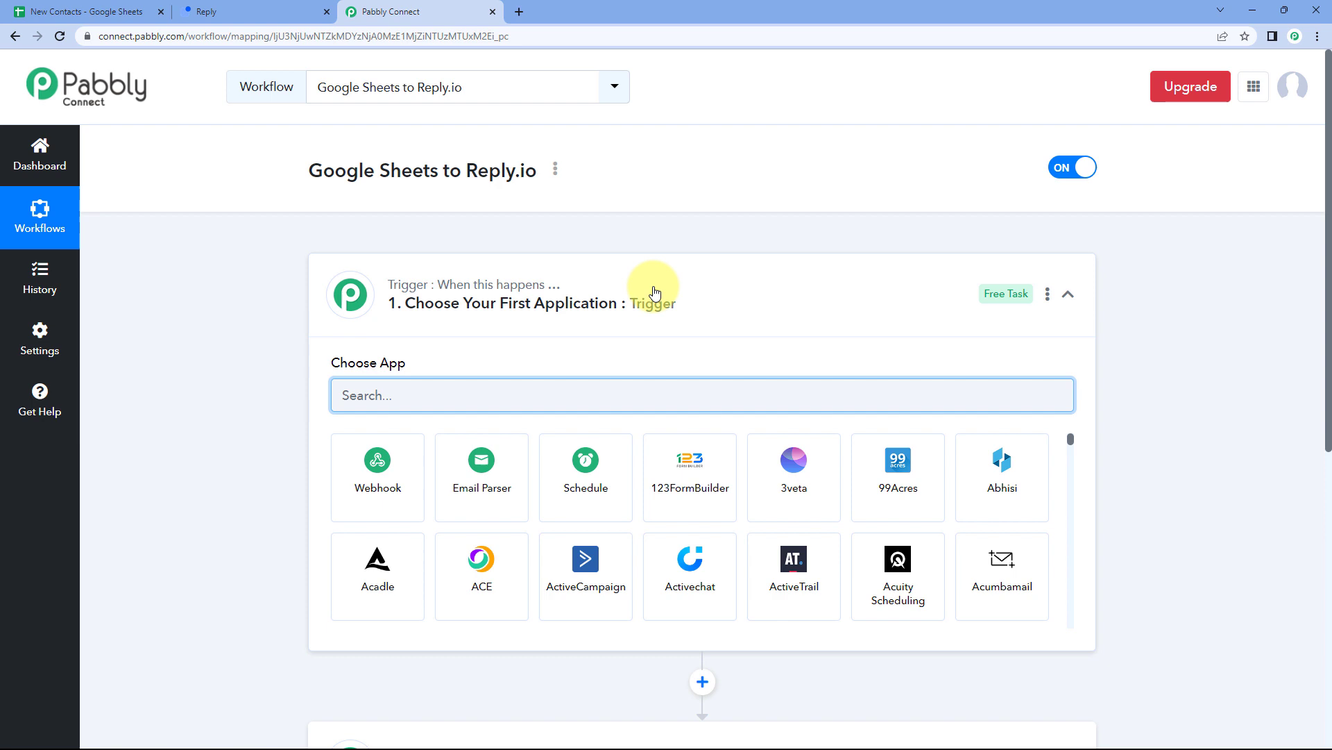
Collapse and re-expand the Trigger card, then bring up the New Contacts spreadsheet.
{"action": "left_click", "coordinate": [648, 288]}
{"action": "scroll", "coordinate": [232, 294], "scroll_direction": "down", "scroll_amount": 1}
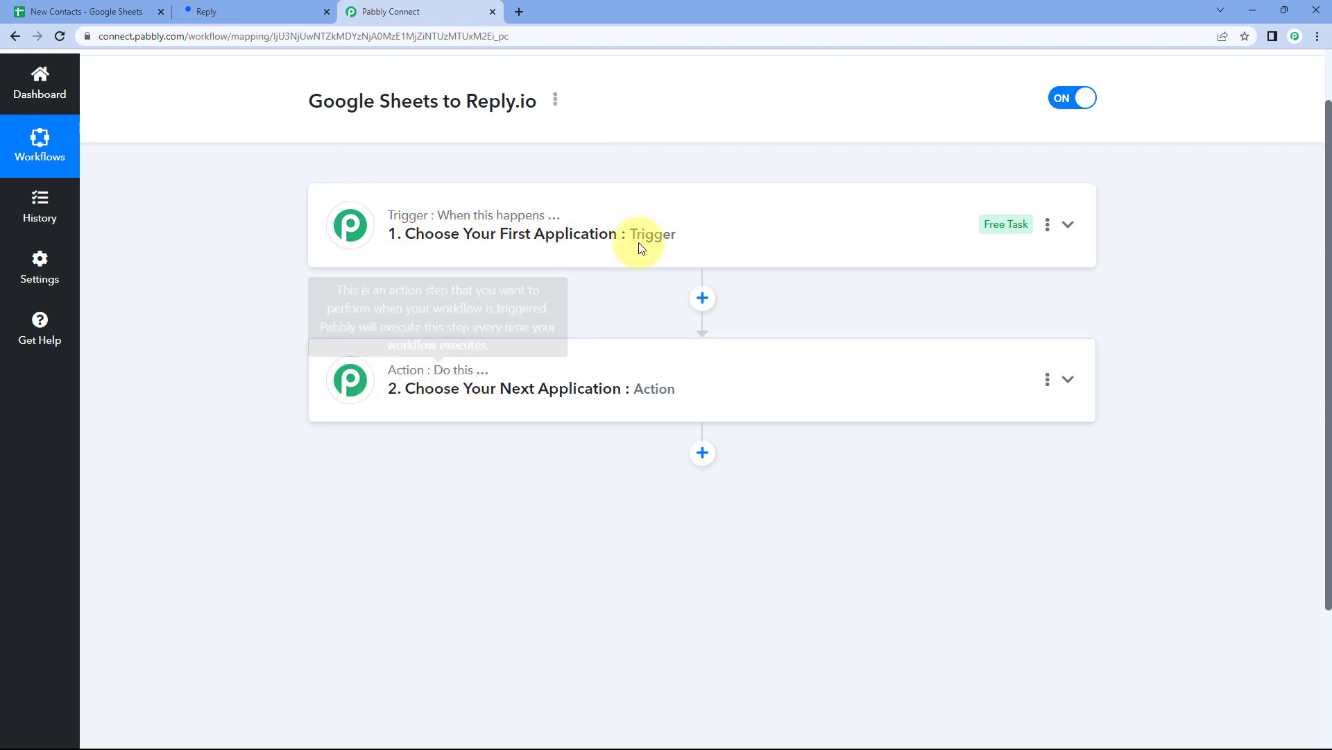
{"action": "left_click", "coordinate": [589, 217]}
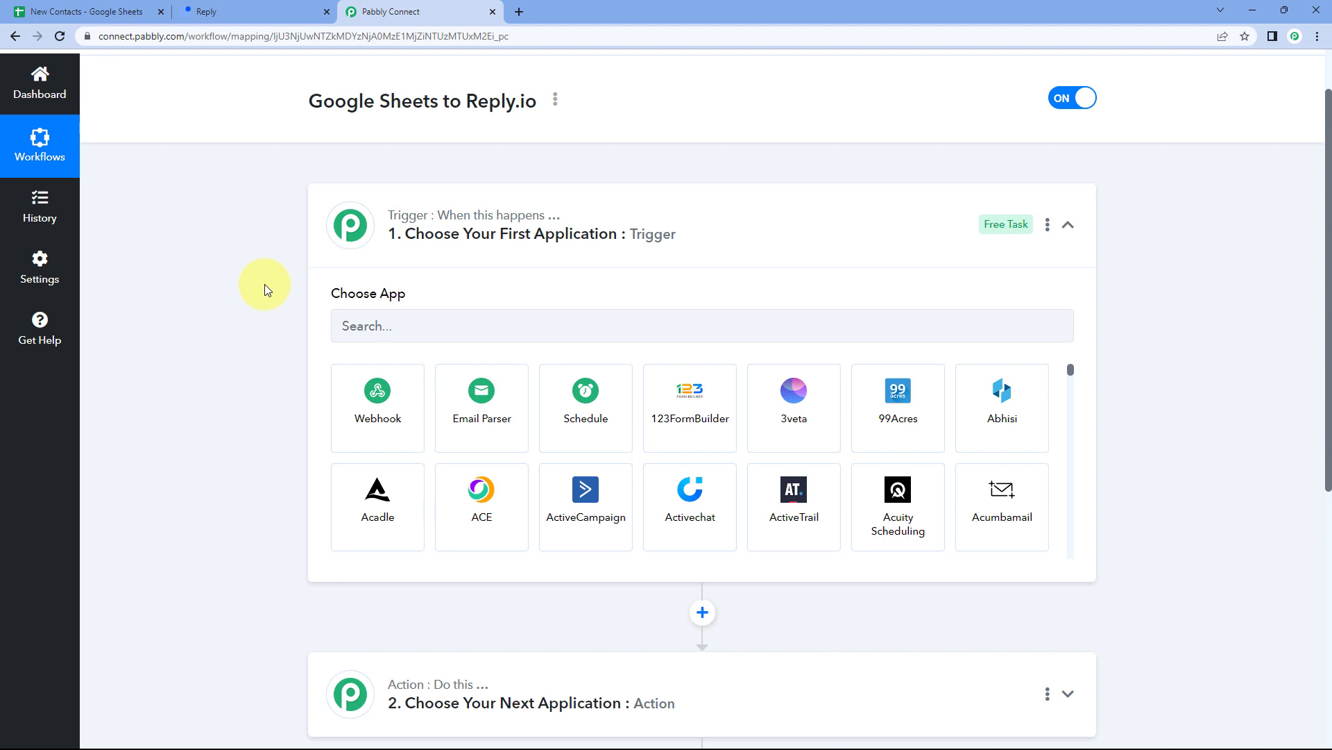
{"action": "scroll", "coordinate": [265, 285], "scroll_direction": "down", "scroll_amount": 1}
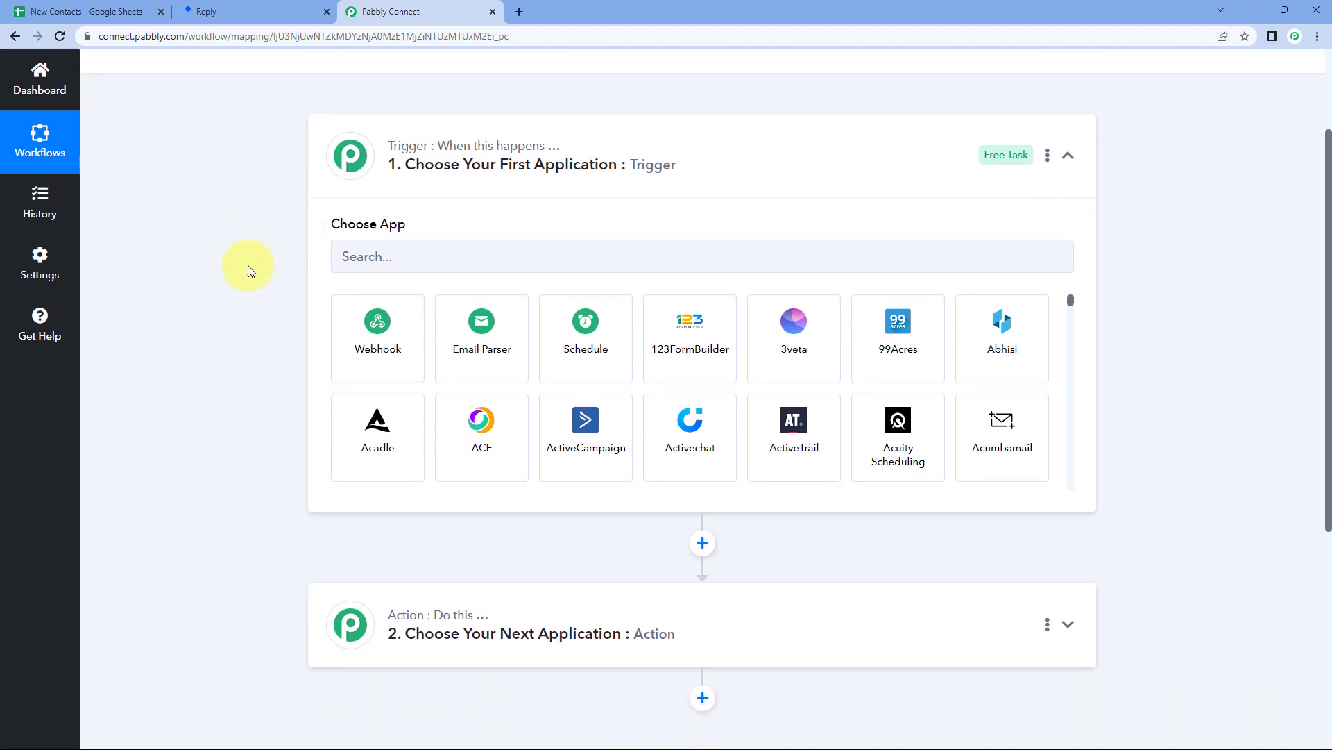
{"action": "left_click", "coordinate": [114, 12]}
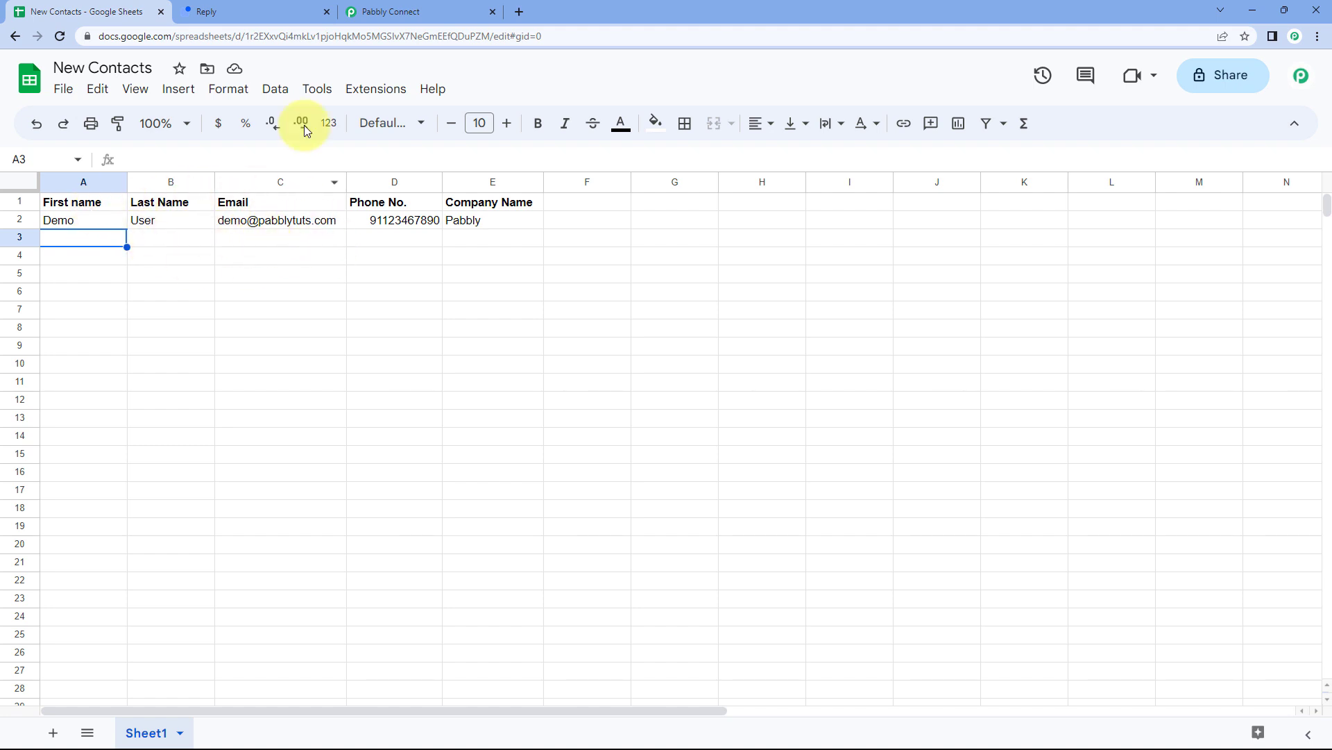
Look over the Reply sequences page and New Contacts sheet, ending back in the workflow editor.
{"action": "left_click", "coordinate": [238, 12]}
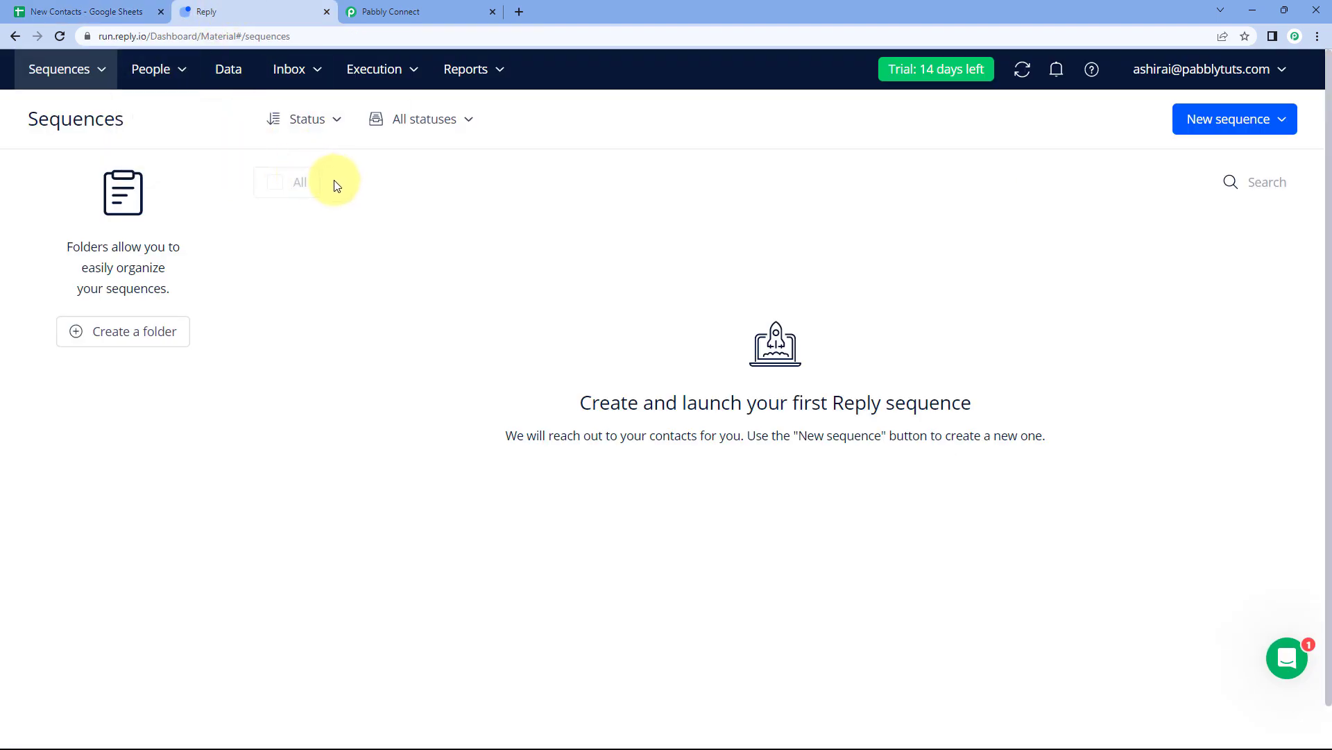
{"action": "left_click", "coordinate": [73, 11]}
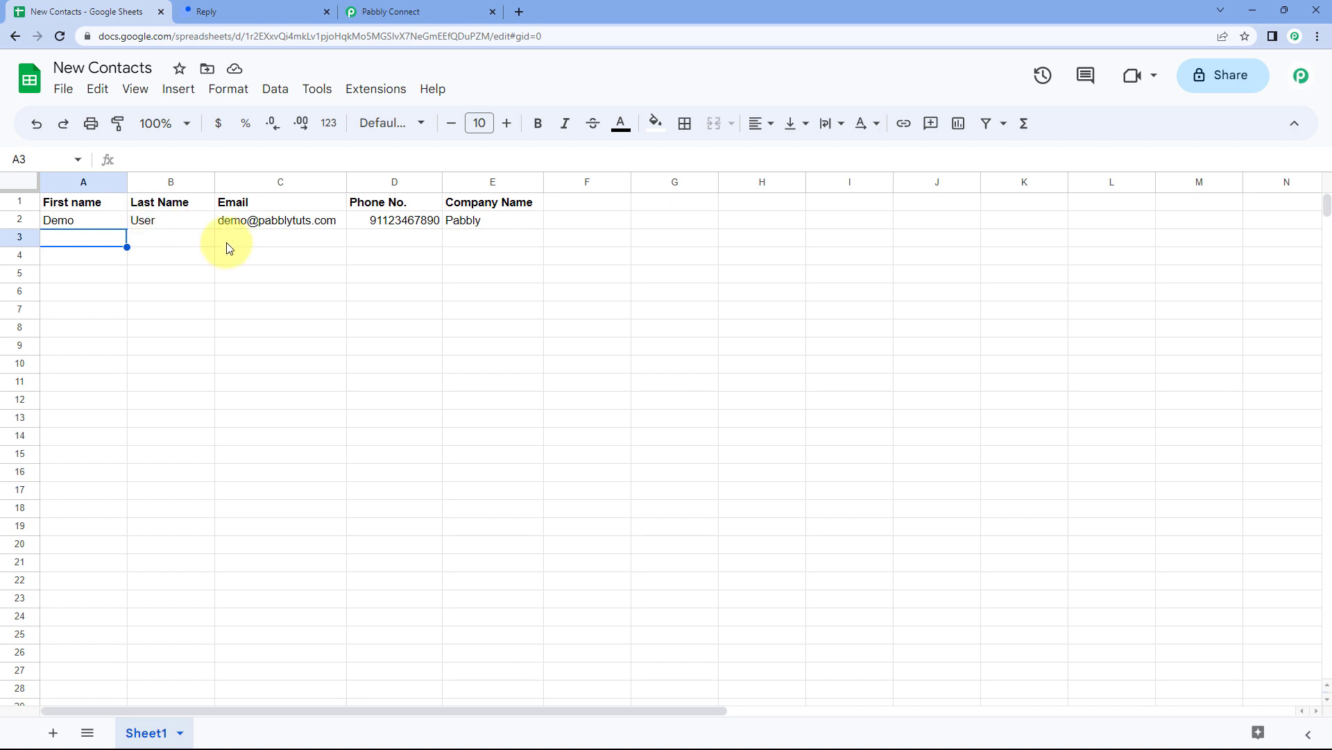
{"action": "left_click", "coordinate": [458, 12]}
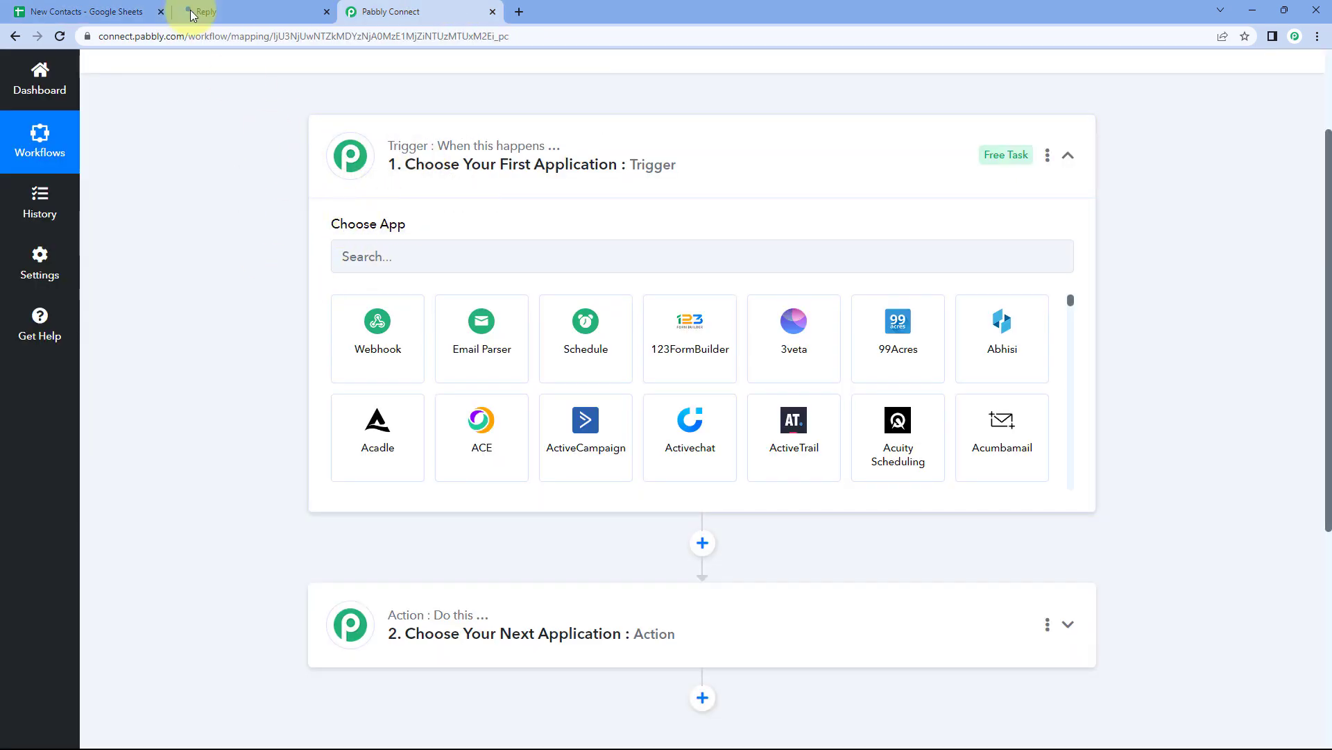
{"action": "left_click", "coordinate": [111, 12]}
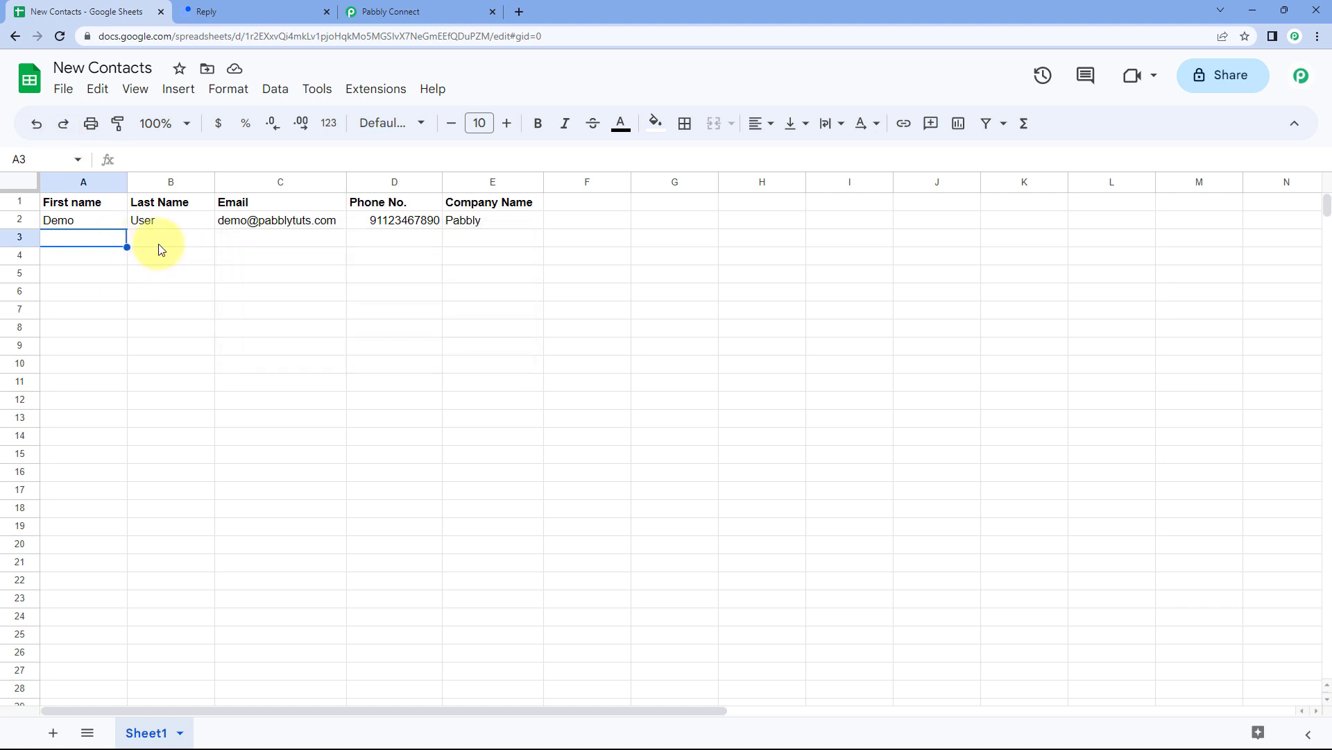
{"action": "left_click", "coordinate": [405, 11]}
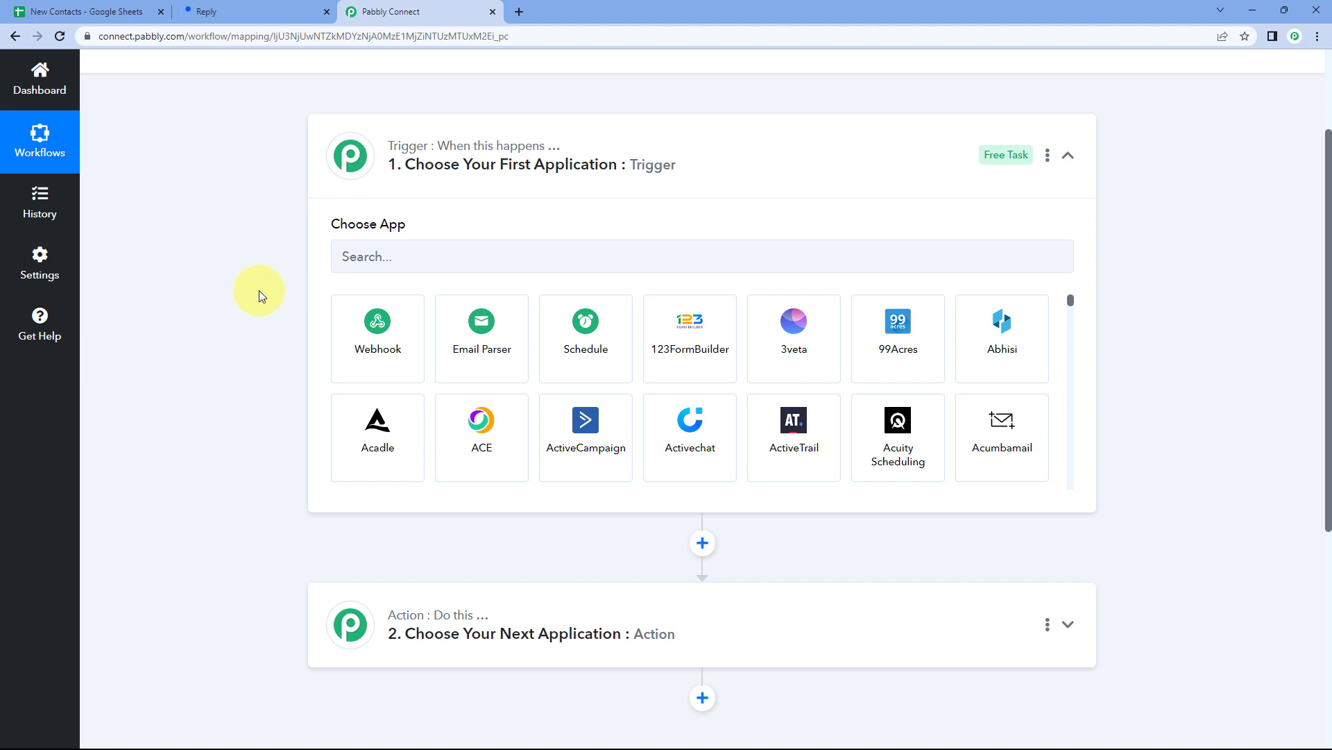
Search the app list for 'Google Sheets' and pick it as the trigger app.
{"action": "scroll", "coordinate": [285, 337], "scroll_direction": "down", "scroll_amount": 1}
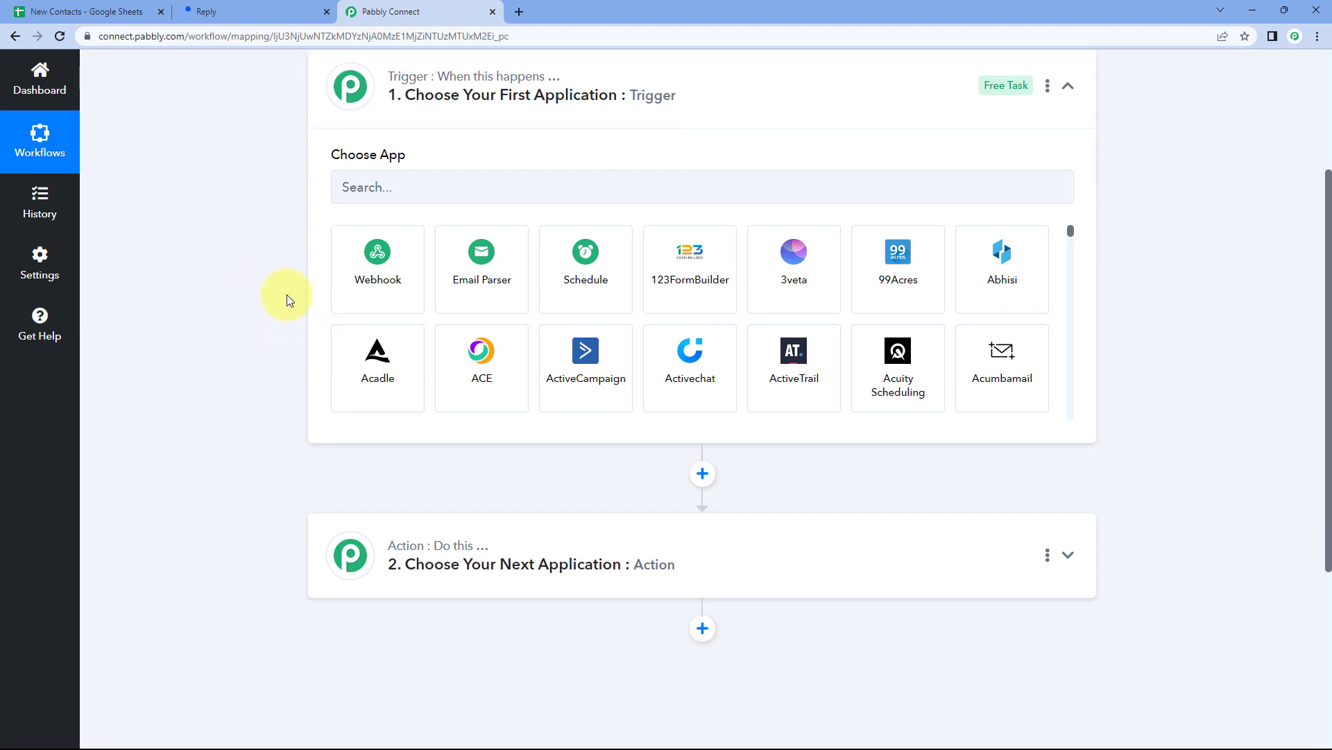
{"action": "scroll", "coordinate": [286, 294], "scroll_direction": "down", "scroll_amount": 2}
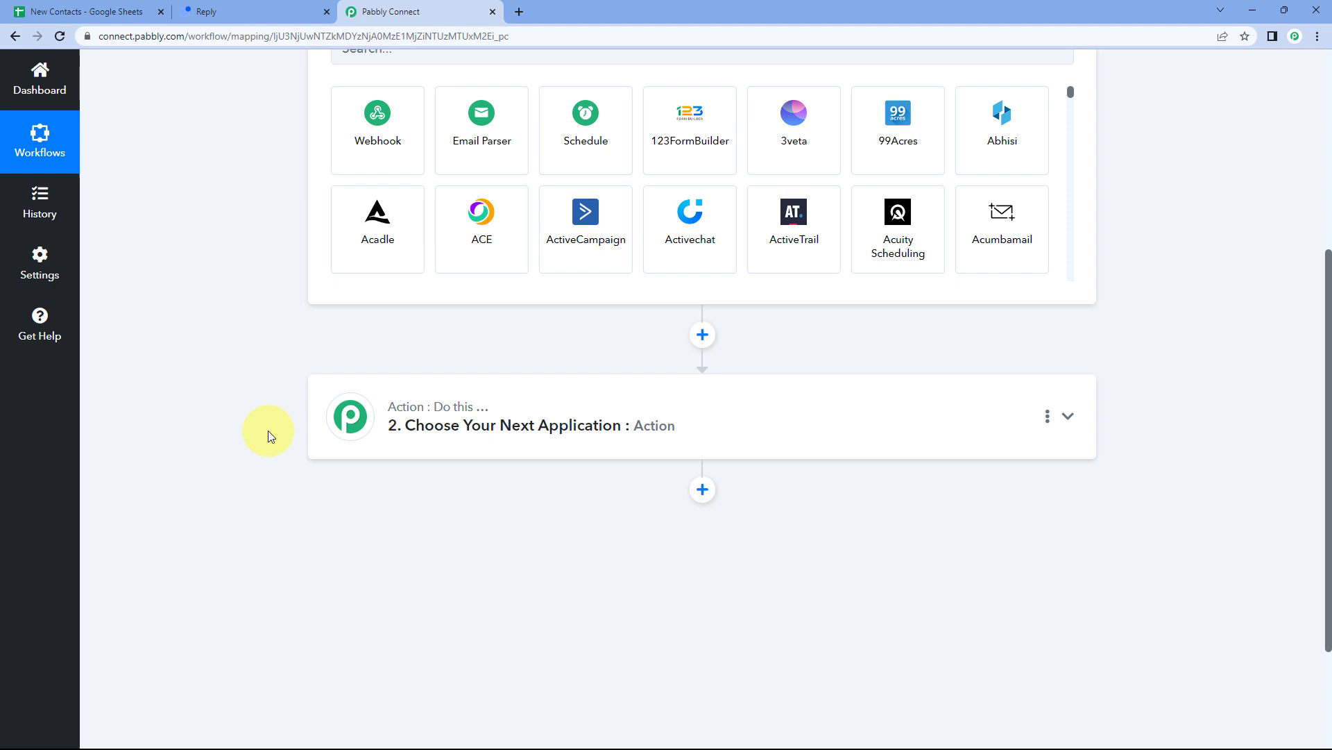
{"action": "scroll", "coordinate": [268, 430], "scroll_direction": "up", "scroll_amount": 2}
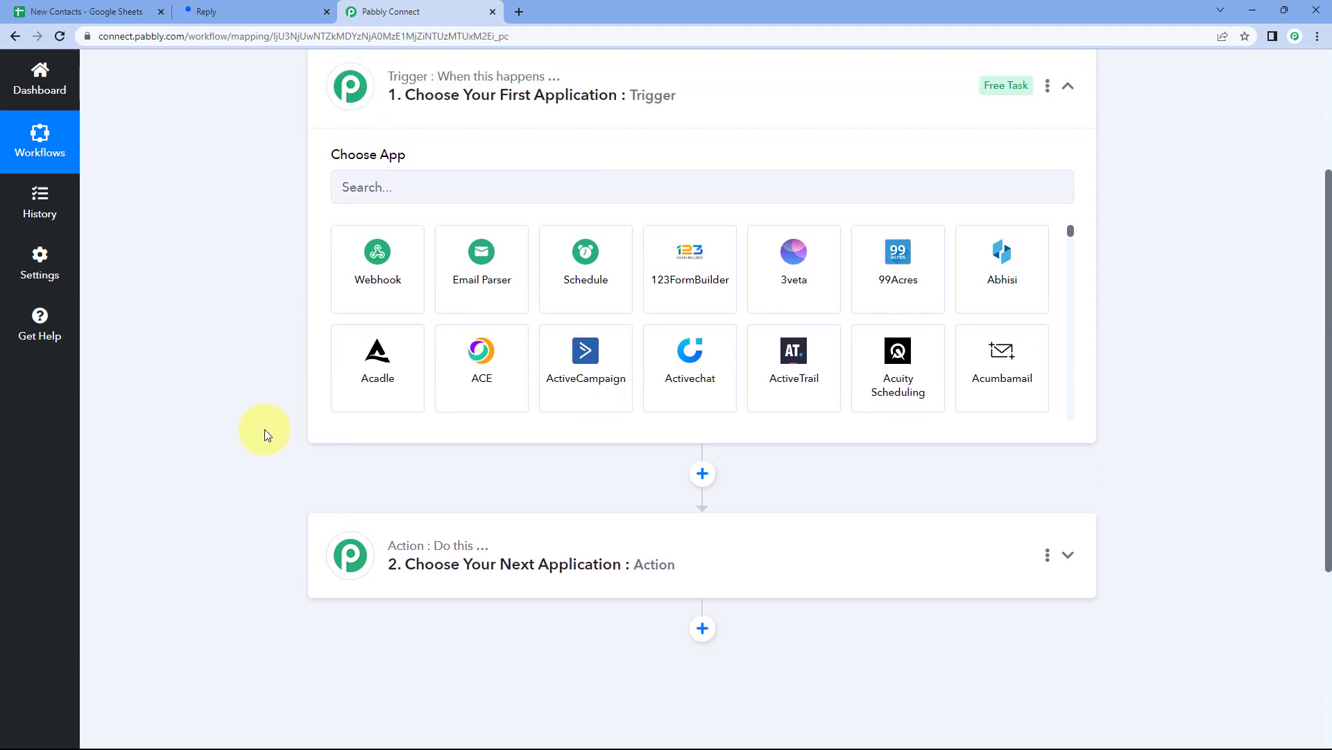
{"action": "left_click", "coordinate": [406, 186]}
{"action": "type", "text": "Googl"}
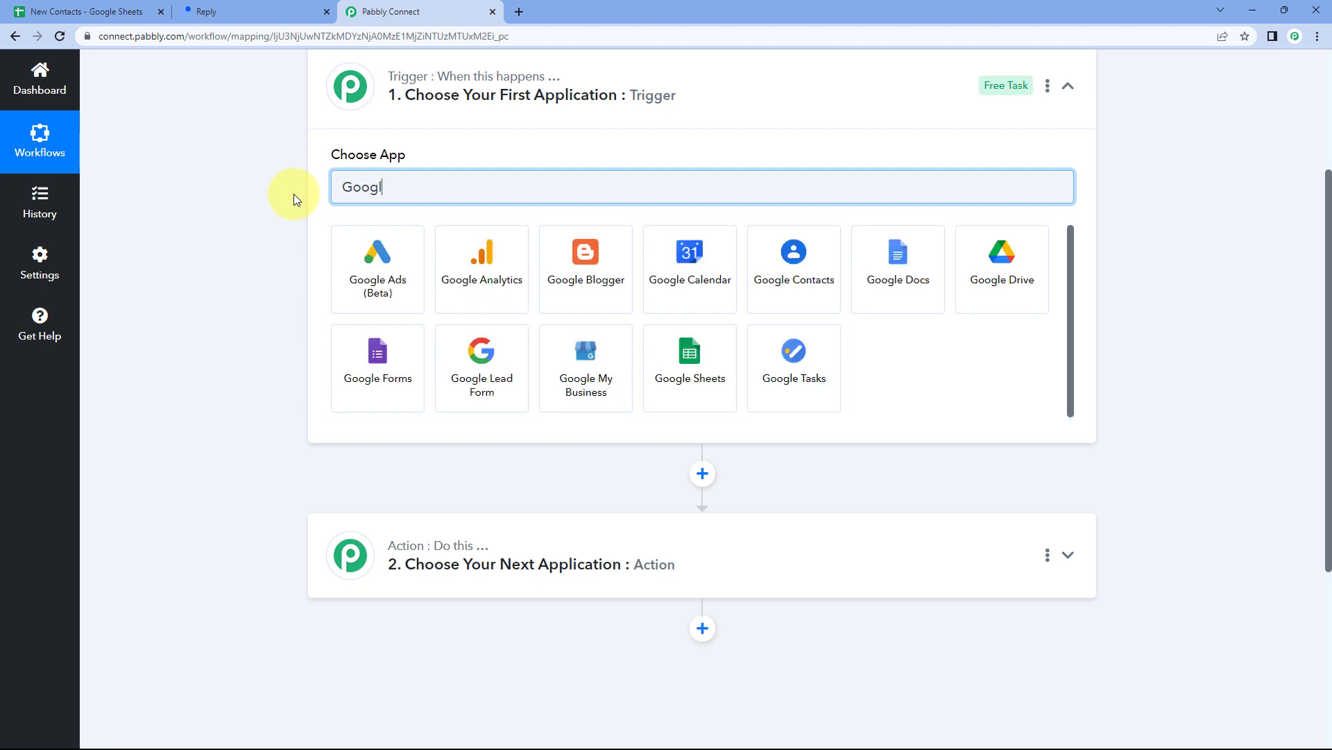
{"action": "type", "text": "e Shets"}
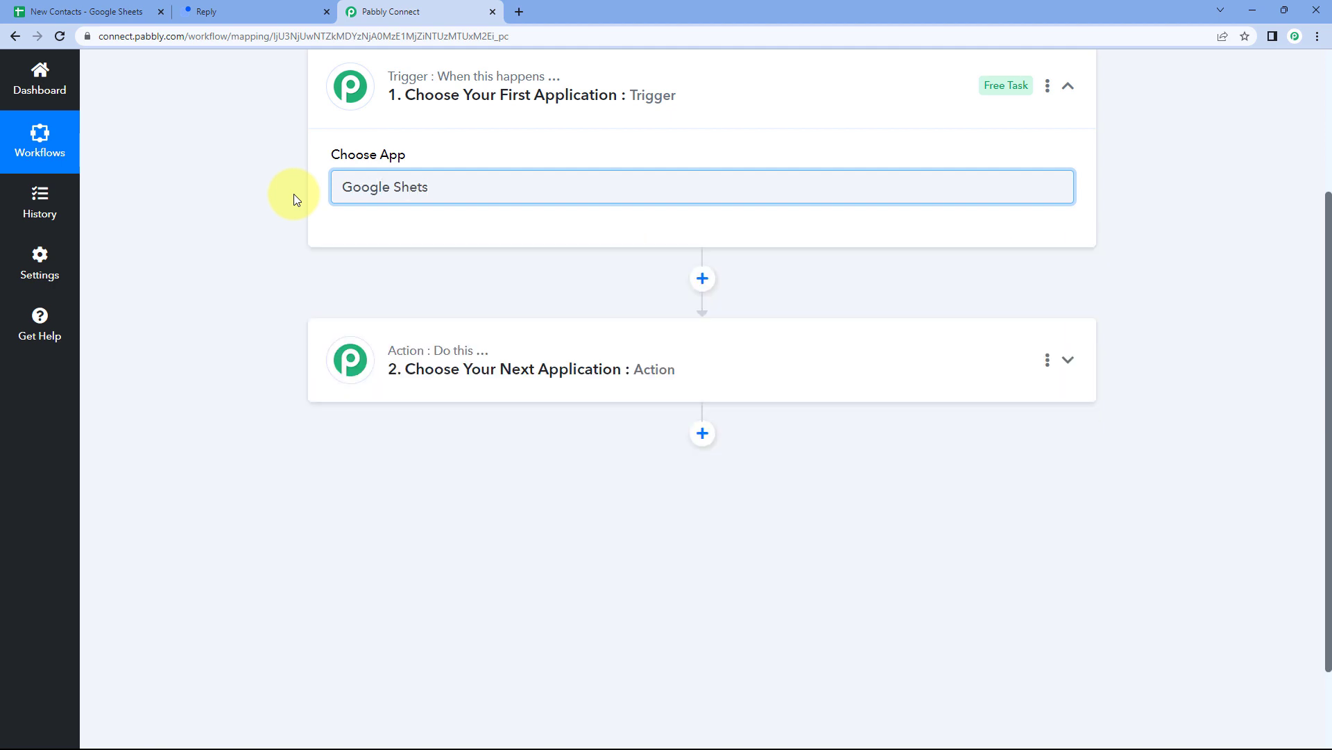
{"action": "key", "text": "BackSpace"}
{"action": "key", "text": "BackSpace"}
{"action": "type", "text": "e"}
{"action": "left_click", "coordinate": [350, 261]}
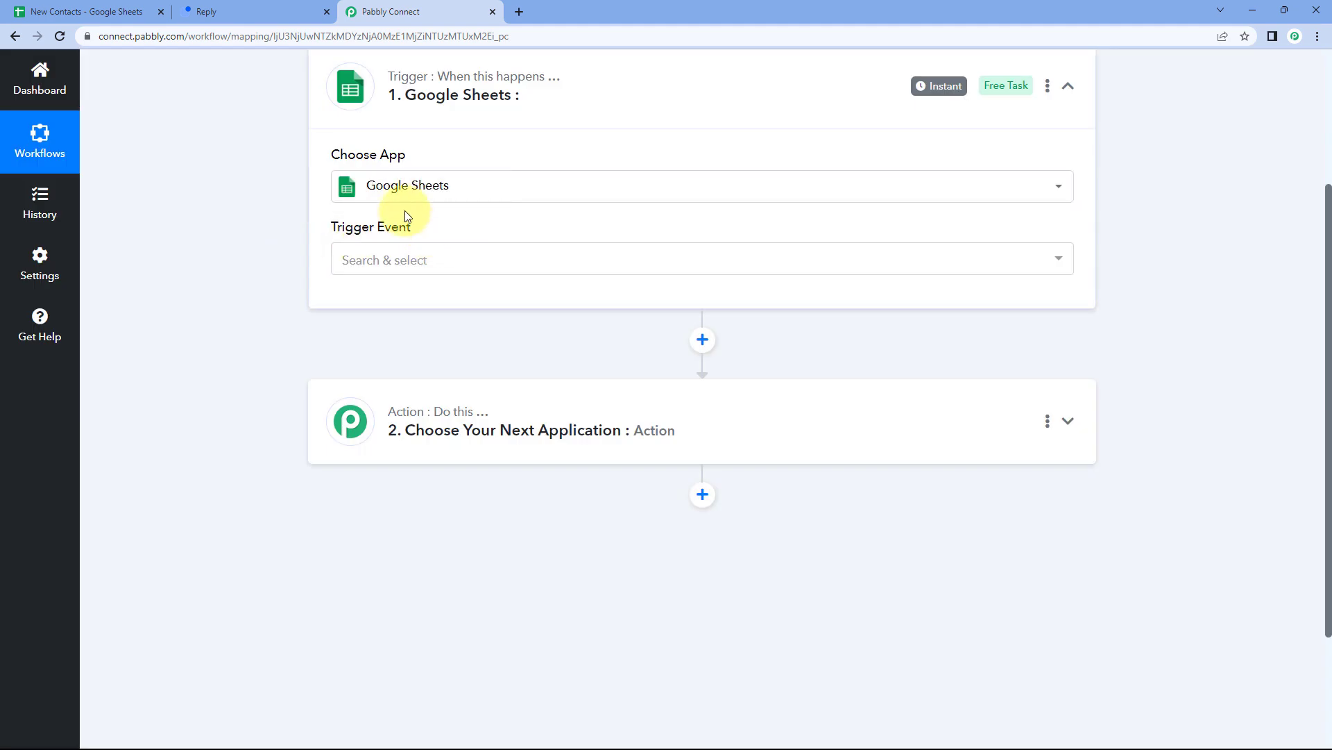
Set the Google Sheets trigger event to New or Updated Spreadsheet Row.
{"action": "left_click", "coordinate": [436, 263]}
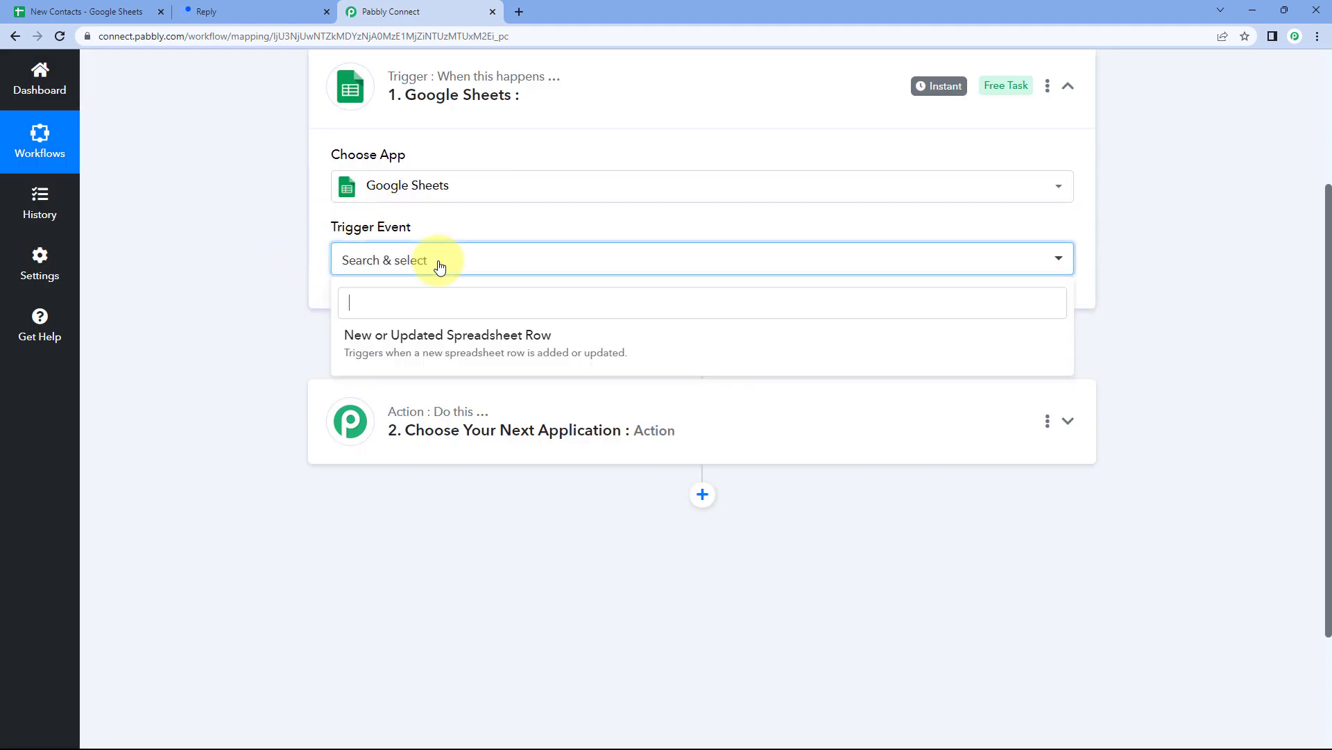
{"action": "left_click", "coordinate": [439, 352]}
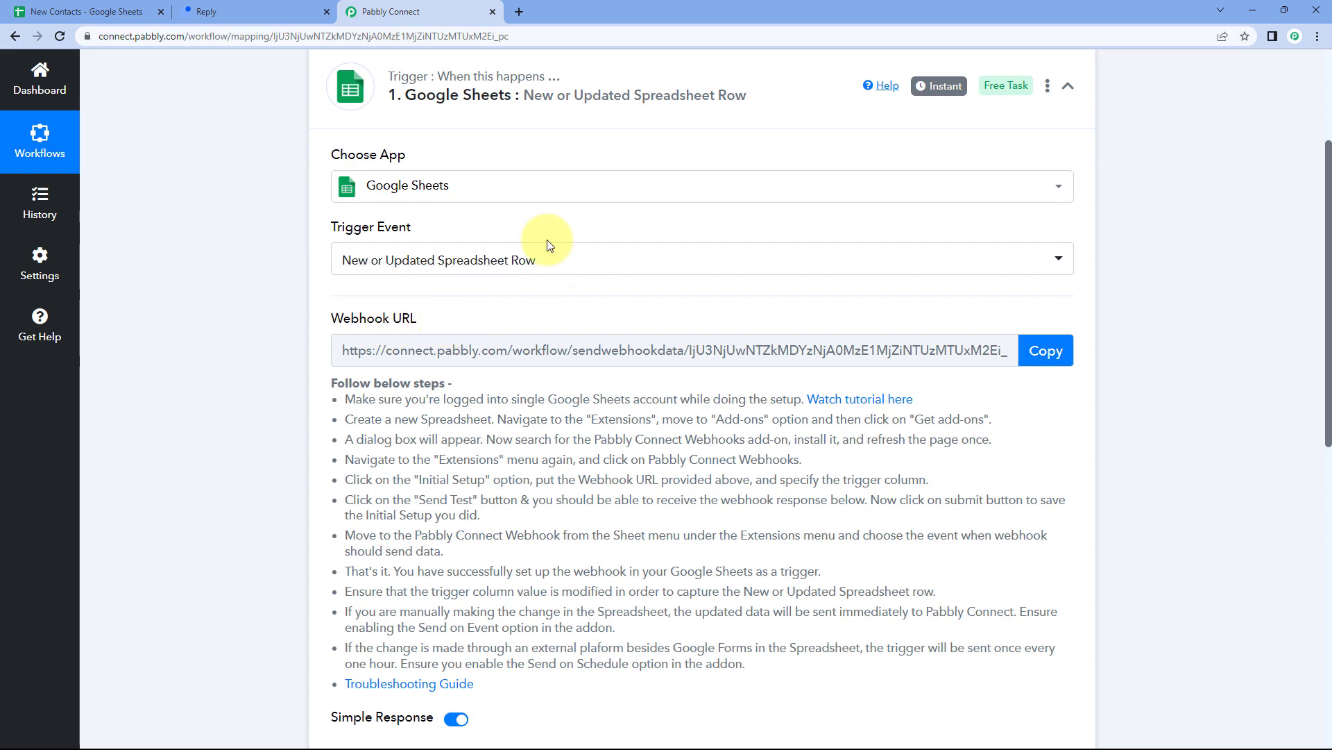
{"action": "left_click", "coordinate": [105, 11]}
{"action": "left_click", "coordinate": [390, 12]}
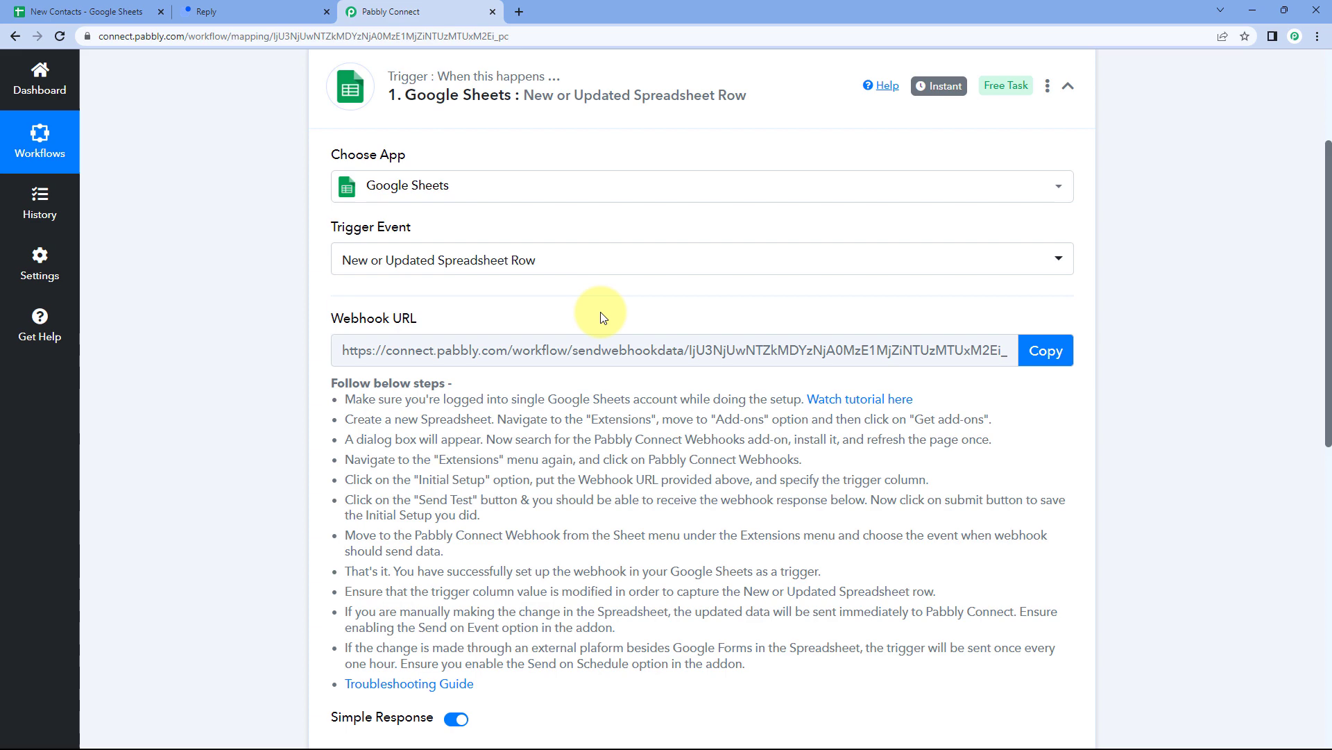
{"action": "scroll", "coordinate": [601, 317], "scroll_direction": "down", "scroll_amount": 1}
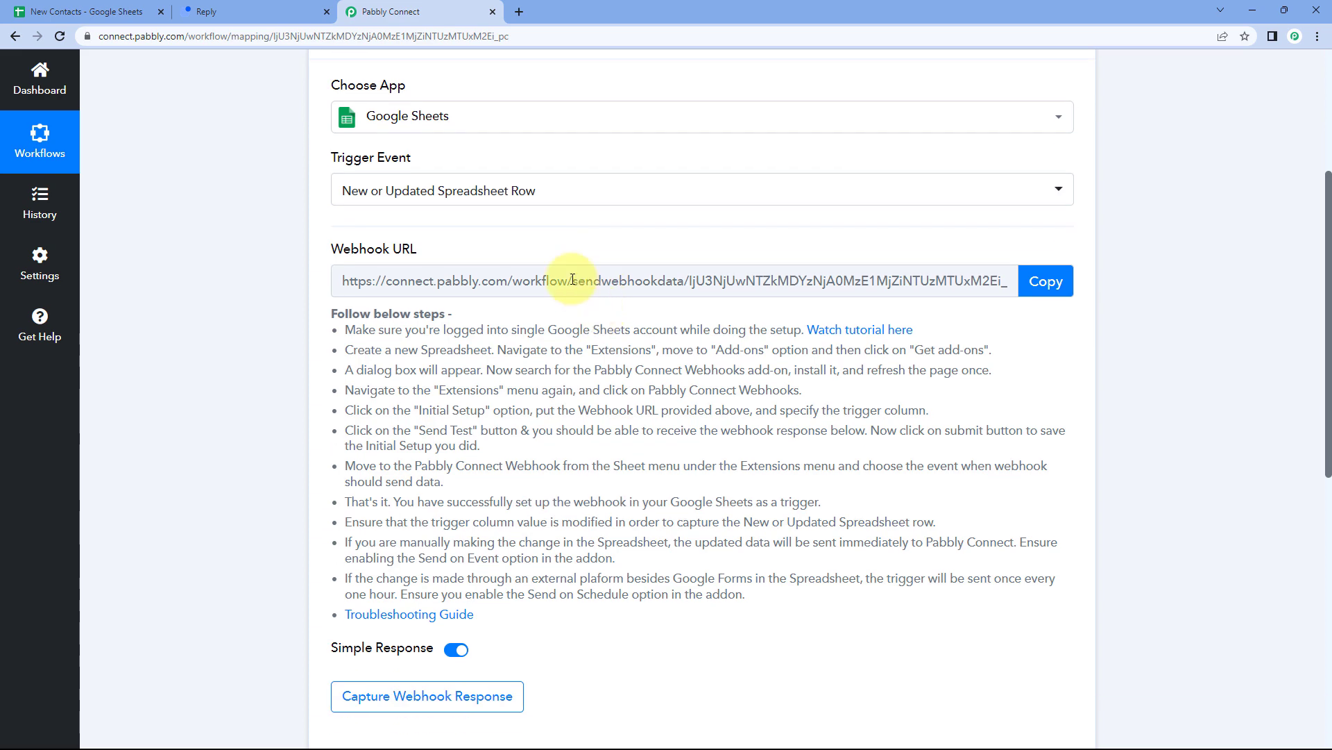
Copy the trigger's webhook URL, then bring up the New Contacts spreadsheet.
{"action": "left_click", "coordinate": [132, 12]}
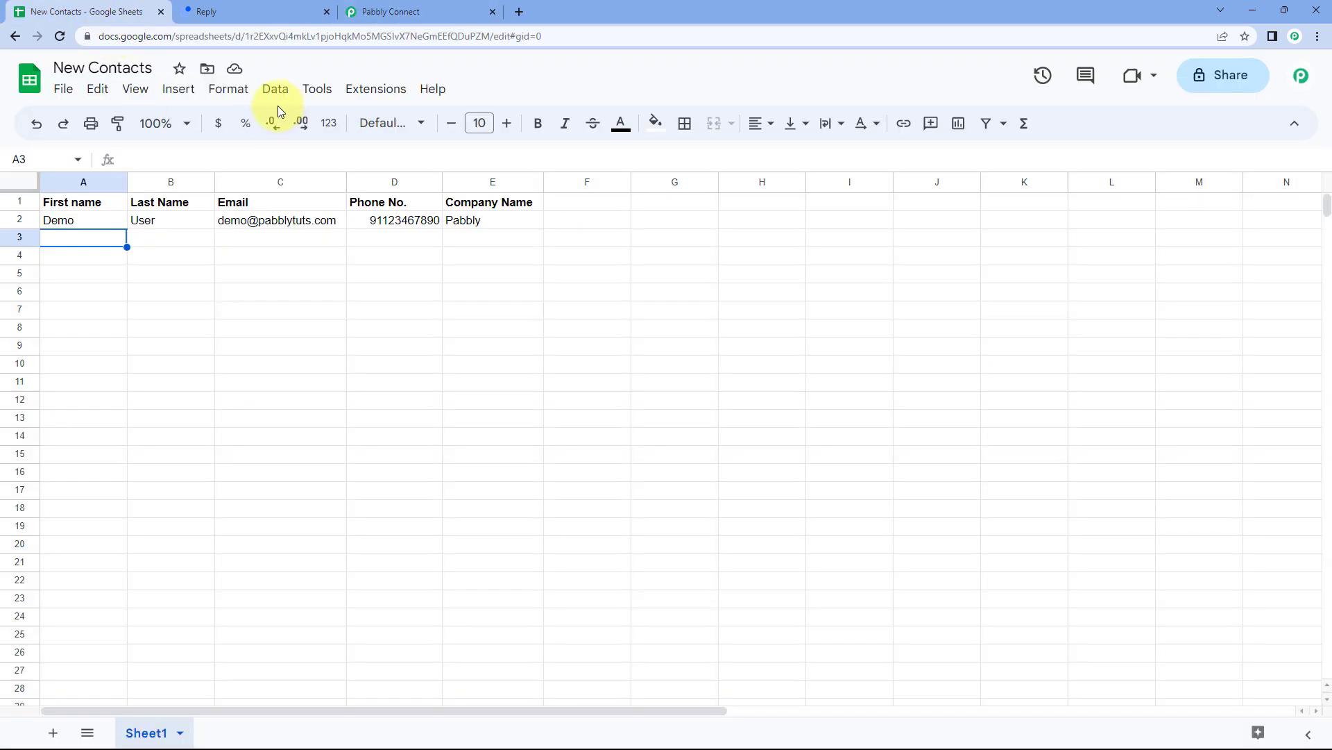
{"action": "left_click", "coordinate": [414, 6]}
{"action": "scroll", "coordinate": [416, 306], "scroll_direction": "up", "scroll_amount": 1}
{"action": "scroll", "coordinate": [347, 313], "scroll_direction": "down", "scroll_amount": 1}
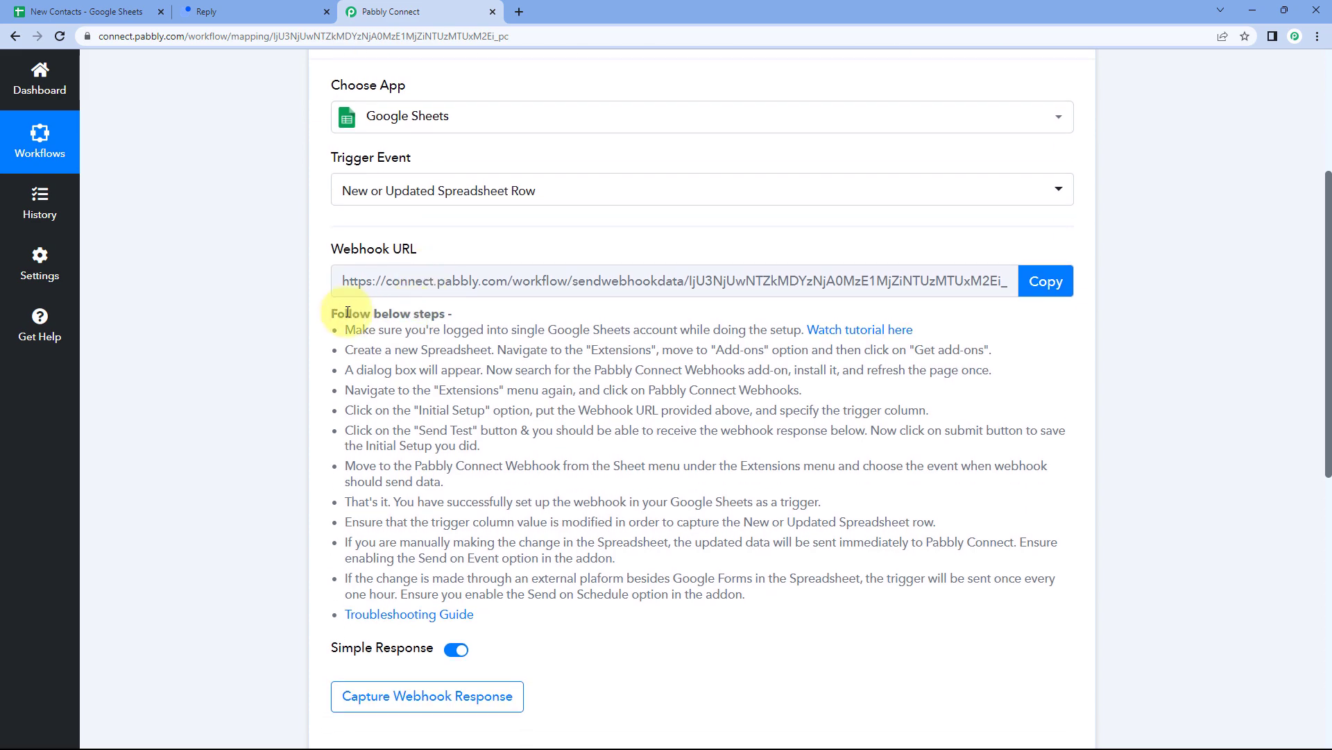
{"action": "left_click_drag", "start_coordinate": [327, 316], "coordinate": [565, 610]}
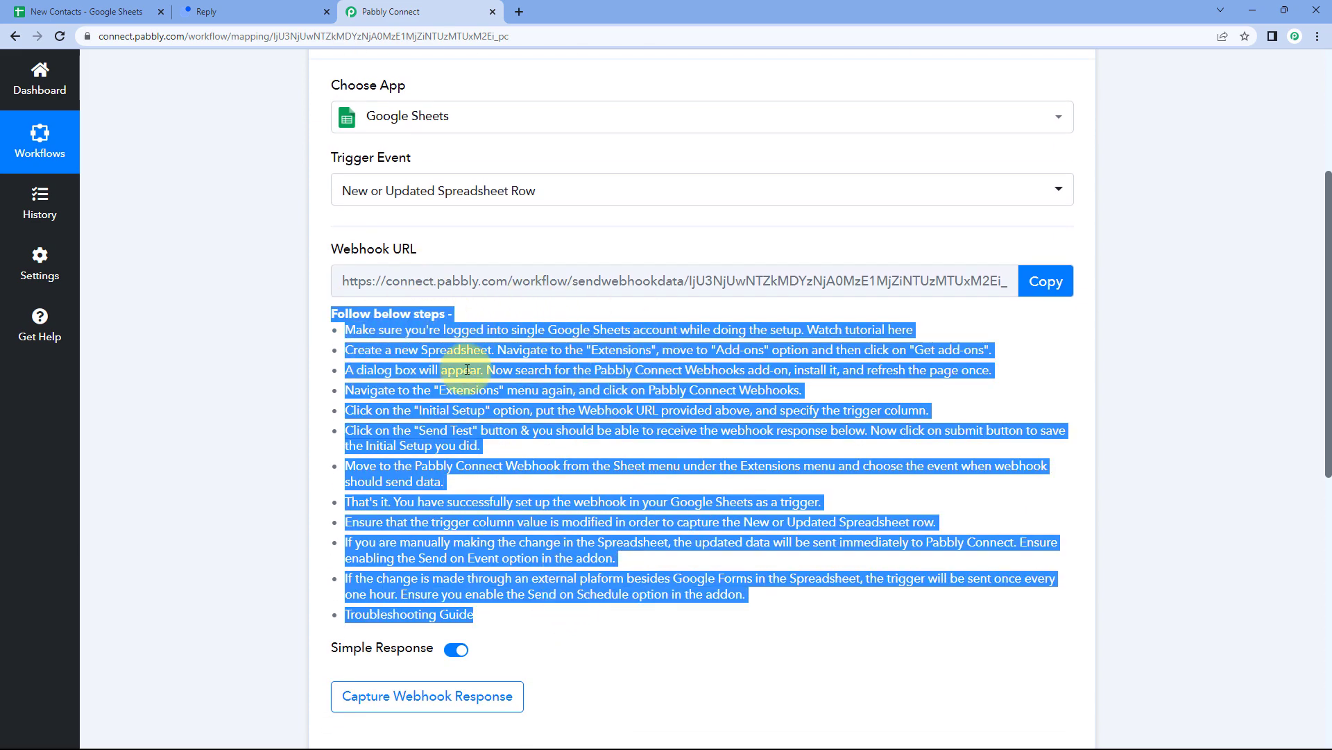
{"action": "left_click", "coordinate": [906, 249]}
{"action": "left_click", "coordinate": [1044, 280]}
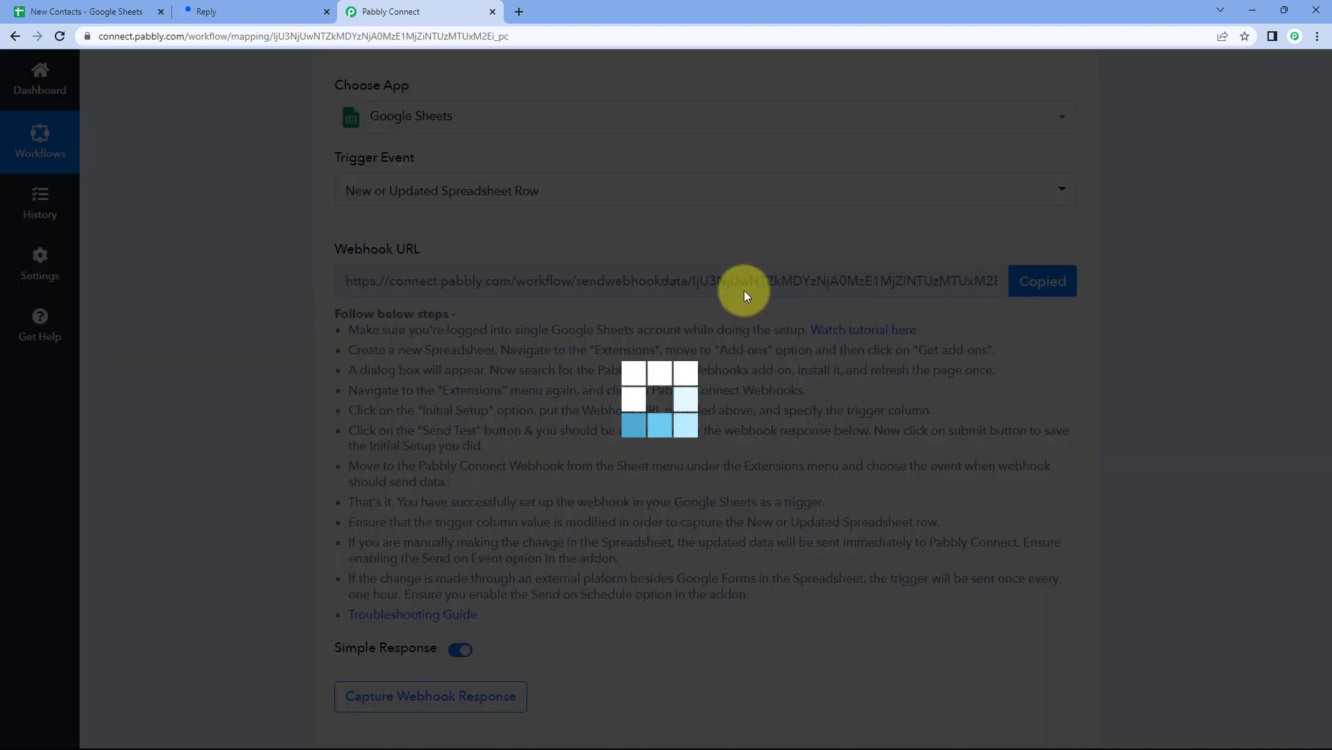
{"action": "left_click", "coordinate": [95, 13]}
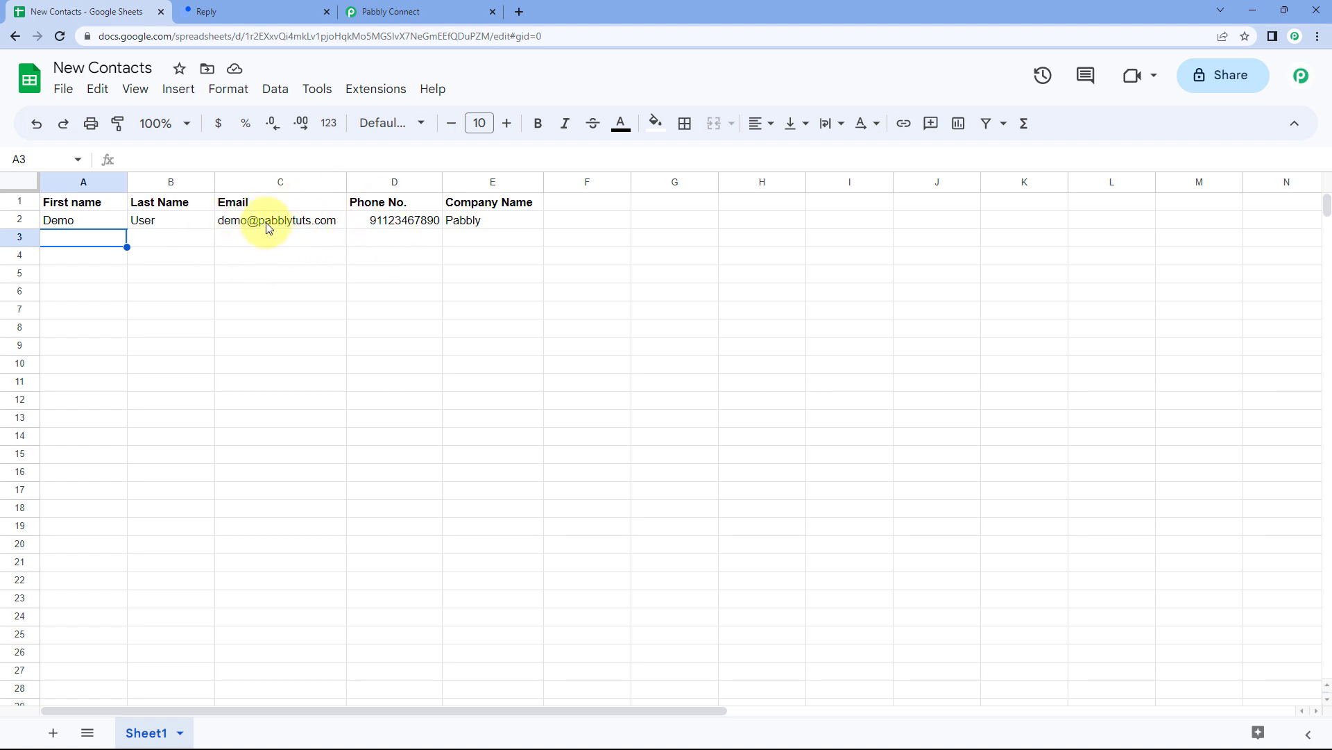
{"action": "left_click", "coordinate": [366, 91]}
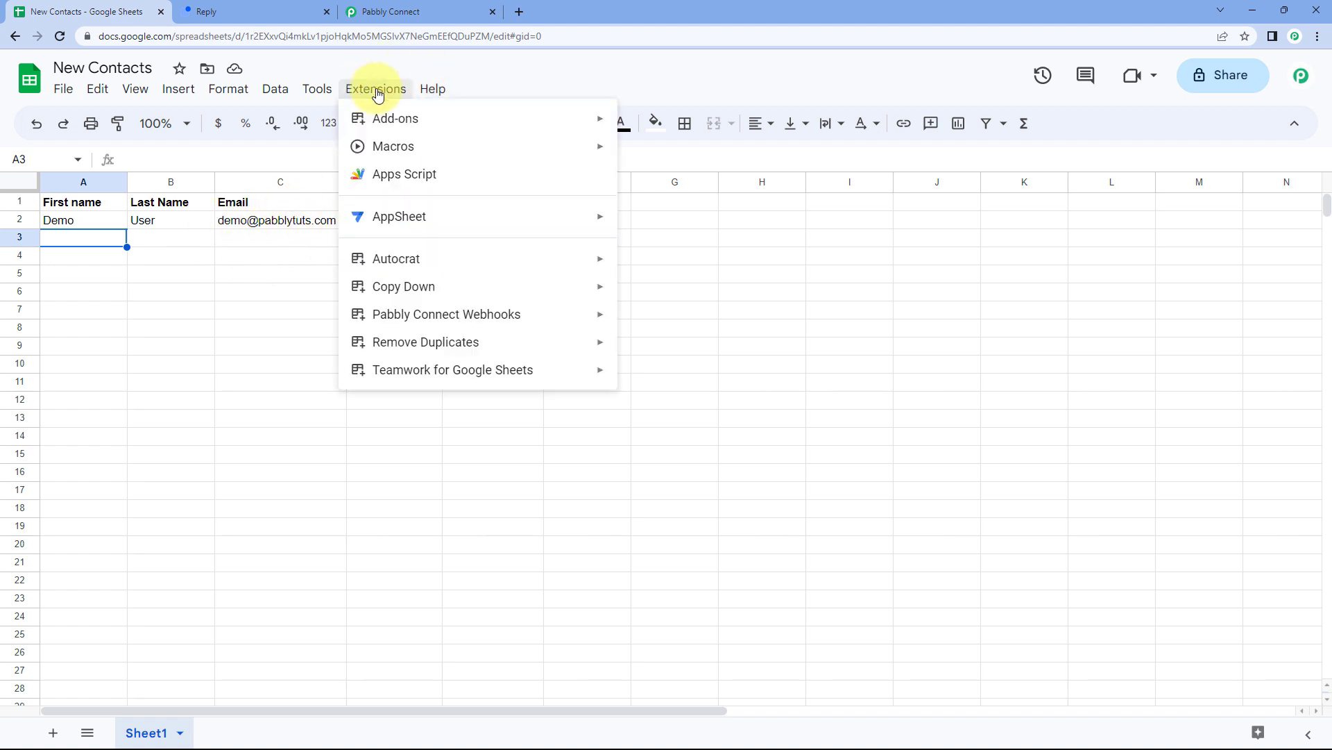
{"action": "mouse_move", "coordinate": [562, 119]}
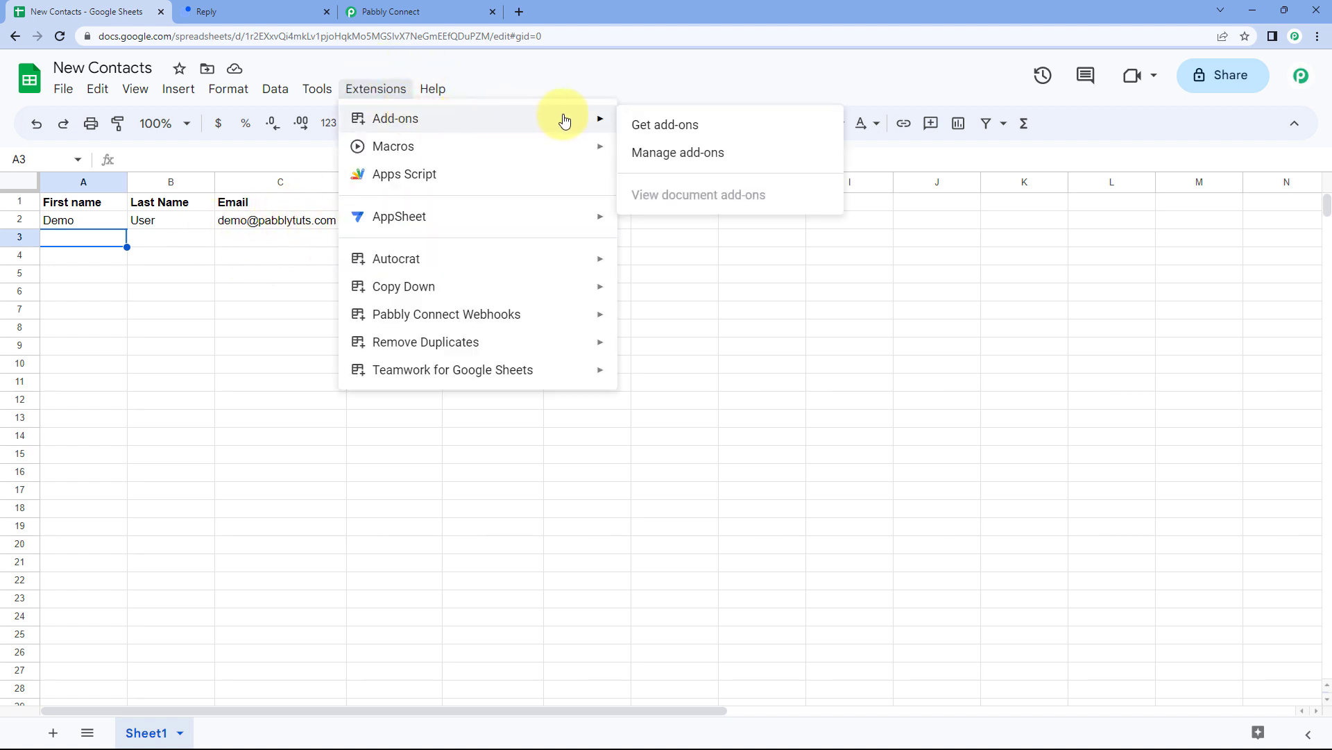
{"action": "left_click", "coordinate": [713, 129]}
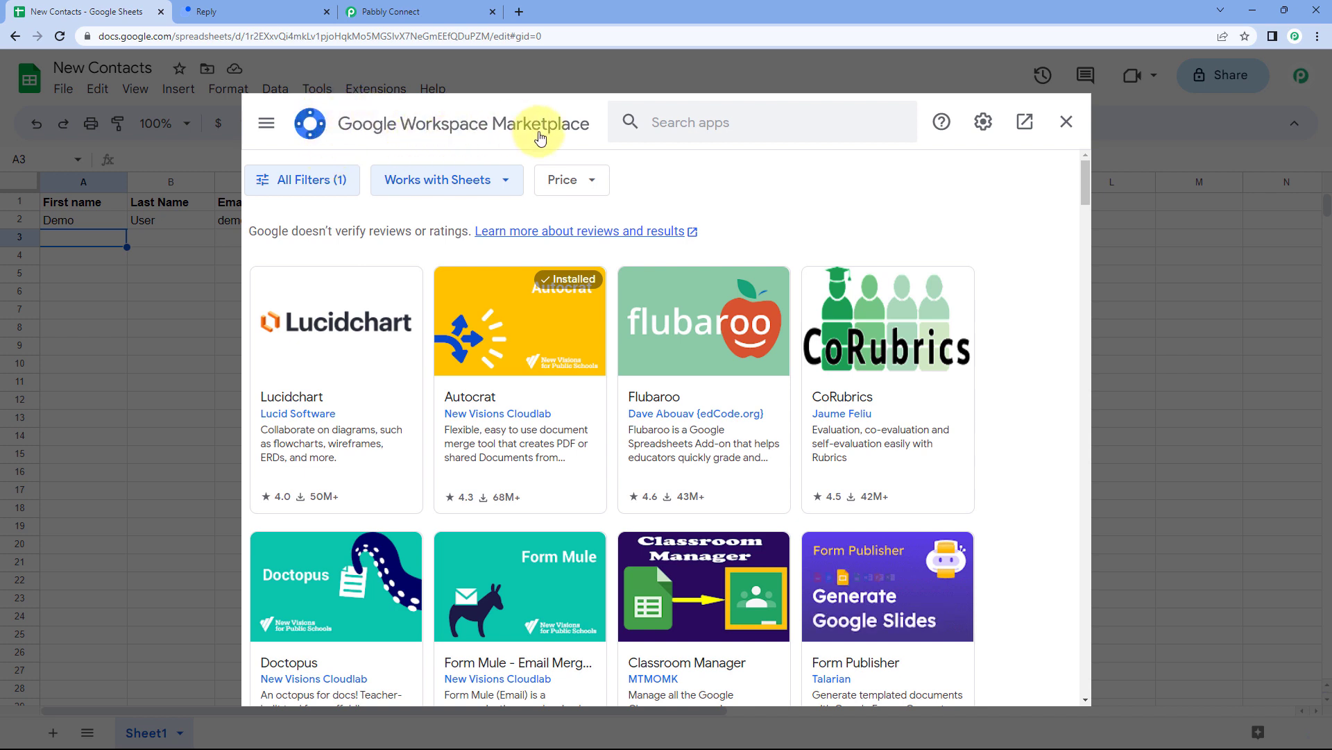
{"action": "left_click", "coordinate": [670, 123]}
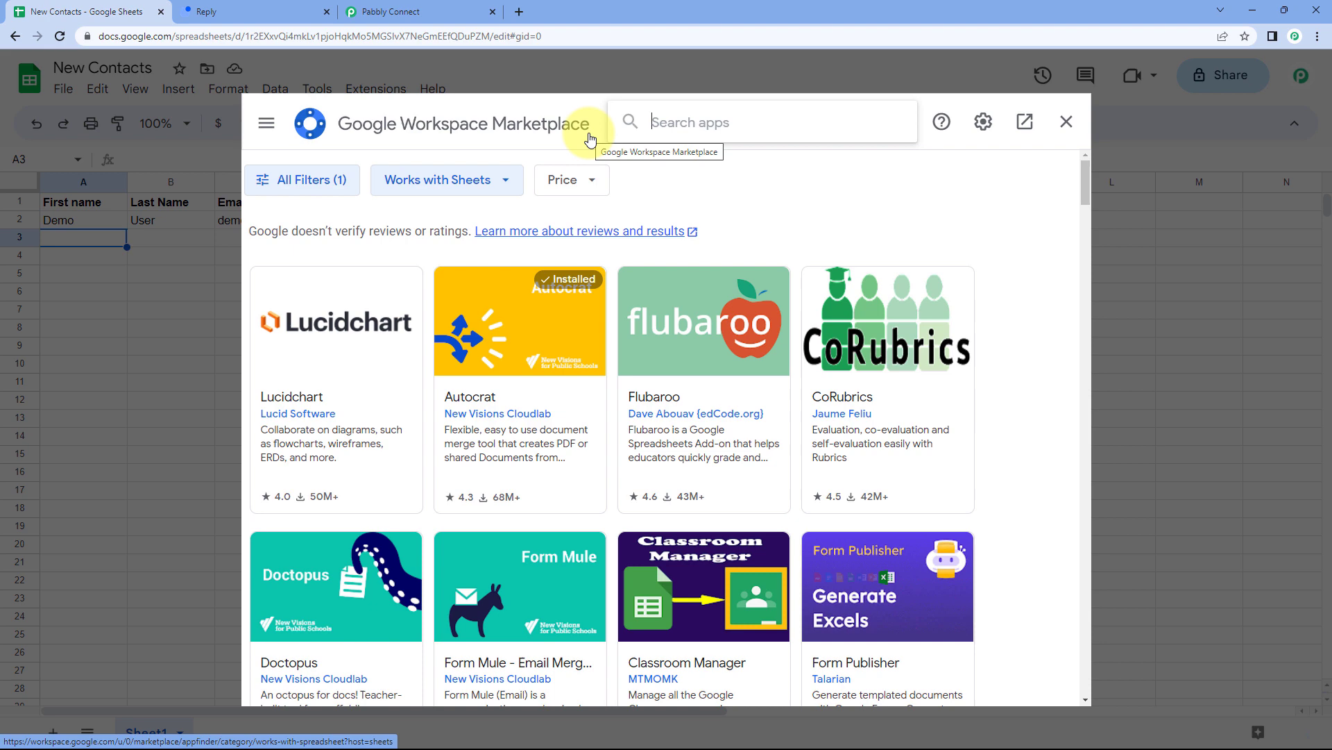
{"action": "type", "text": "Pabbly"}
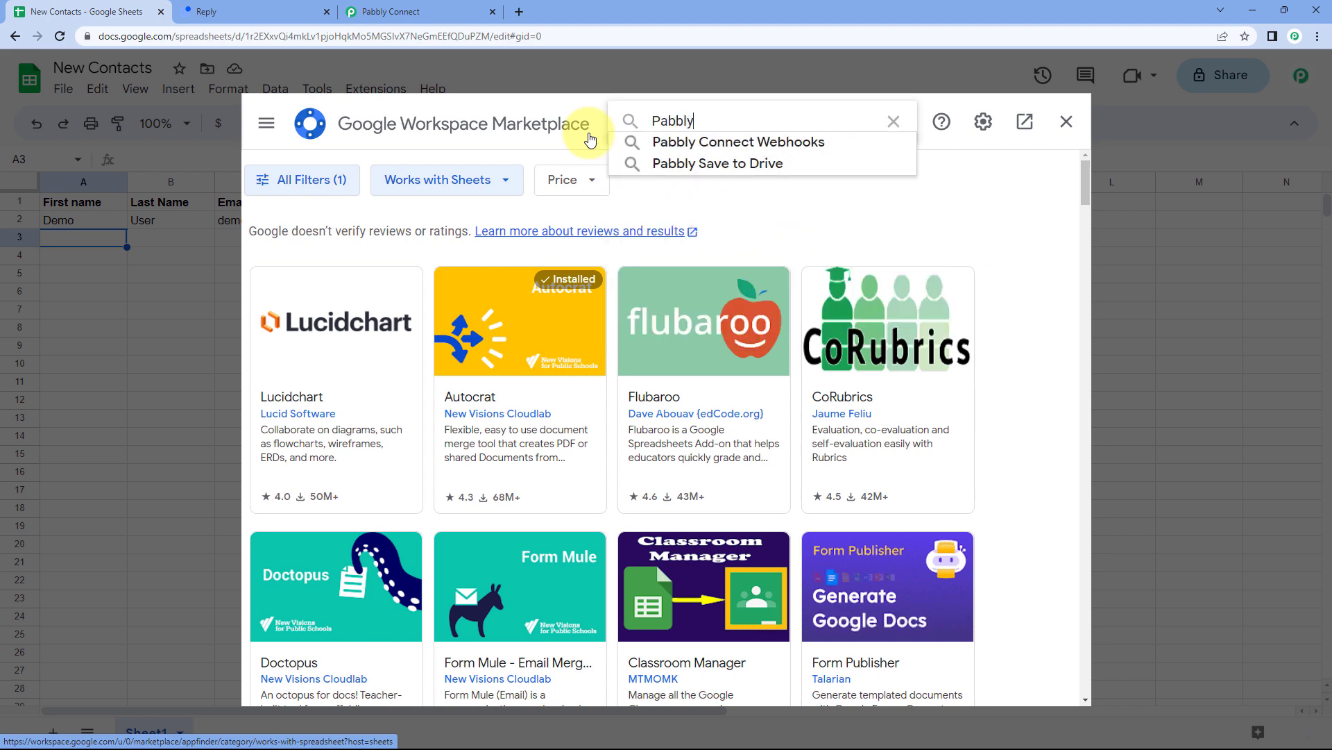
{"action": "key", "text": "Down"}
{"action": "key", "text": "Return"}
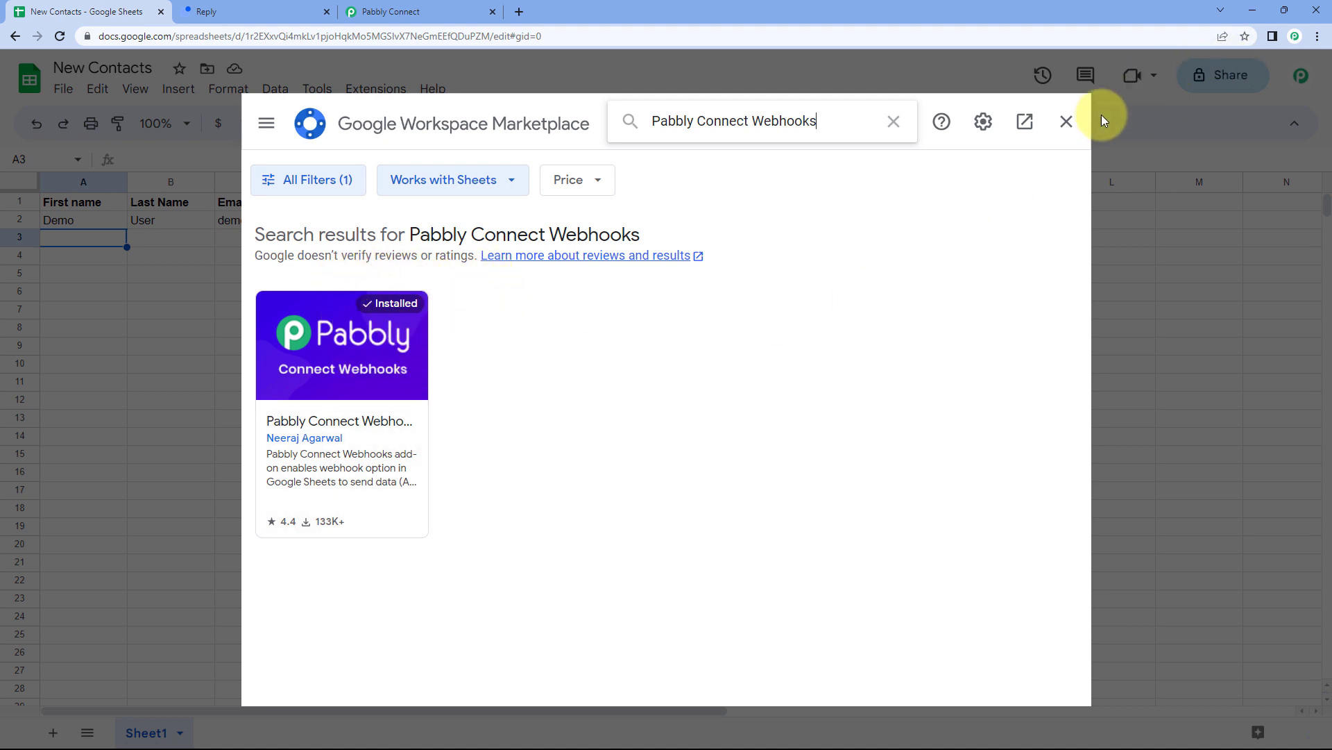
{"action": "left_click", "coordinate": [1067, 123]}
{"action": "left_click", "coordinate": [60, 36]}
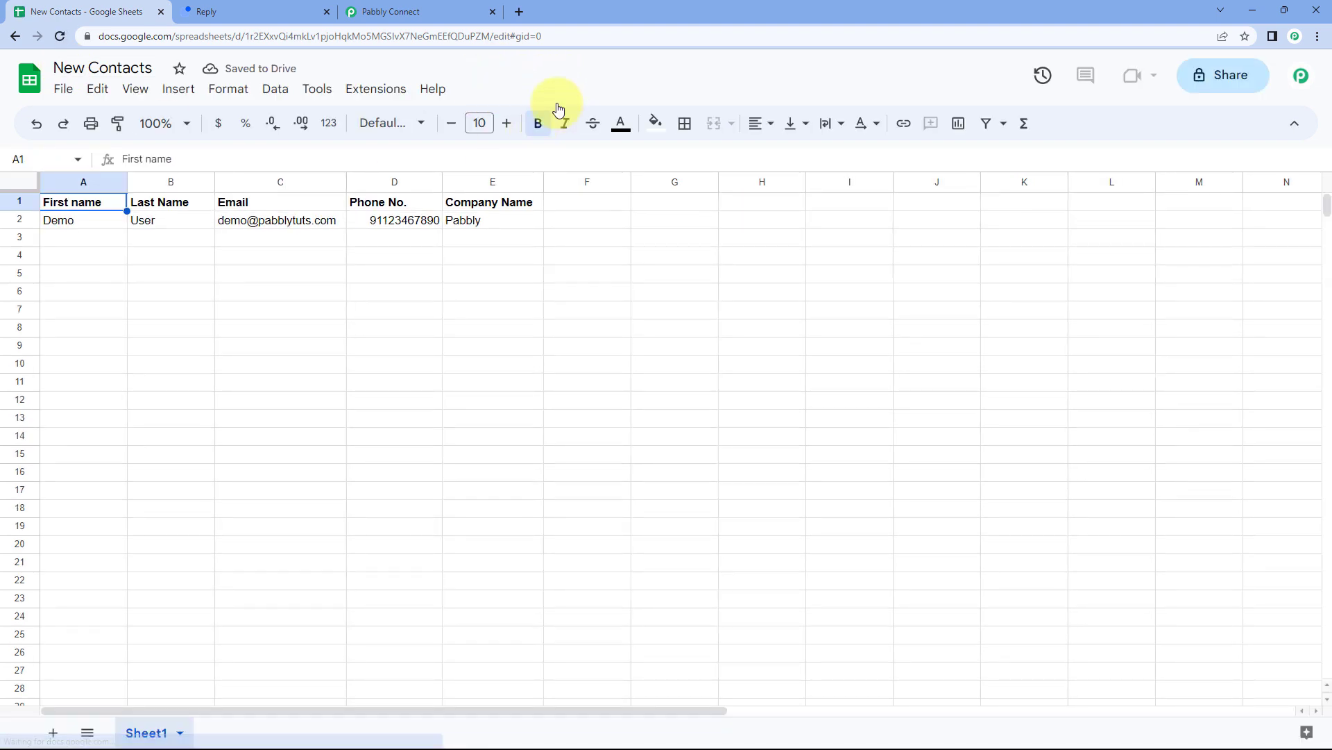
Launch Extensions > Pabbly Connect Webhooks > Initial Setup in the New Contacts sheet.
{"action": "left_click", "coordinate": [374, 91]}
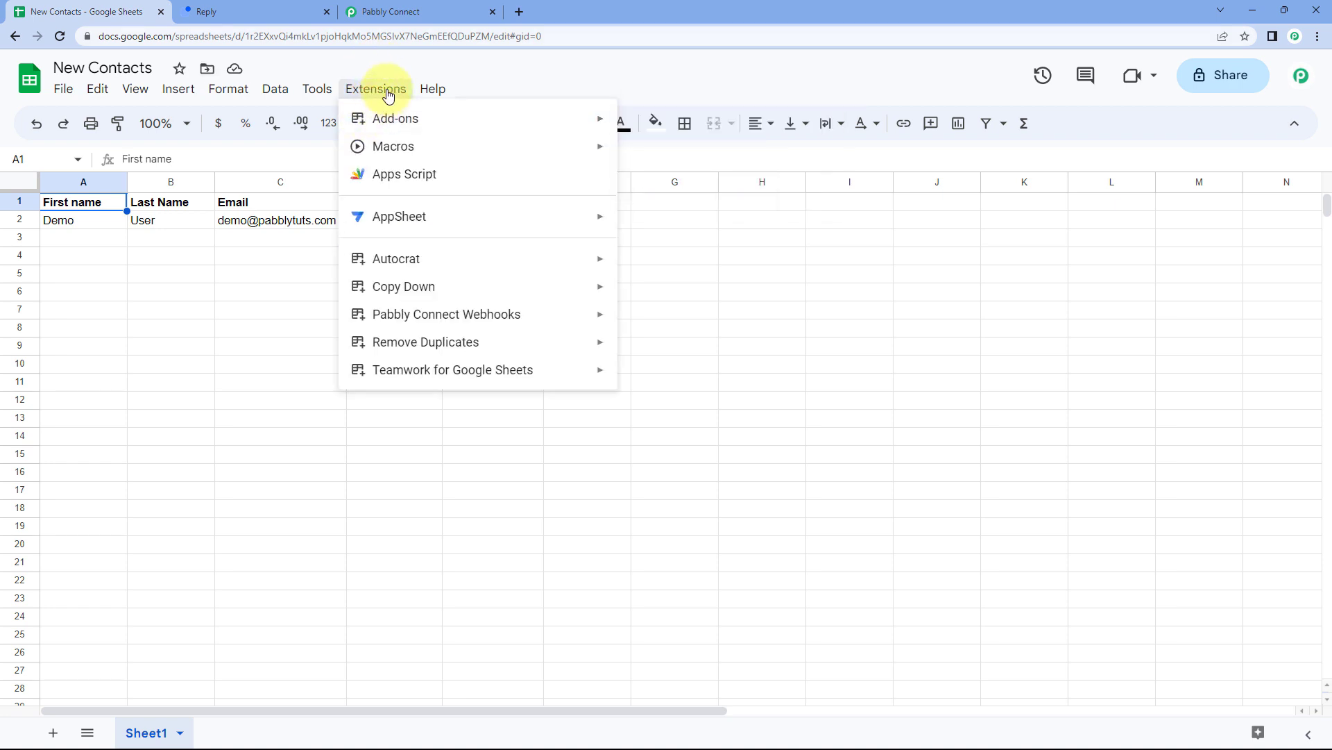
{"action": "mouse_move", "coordinate": [420, 309]}
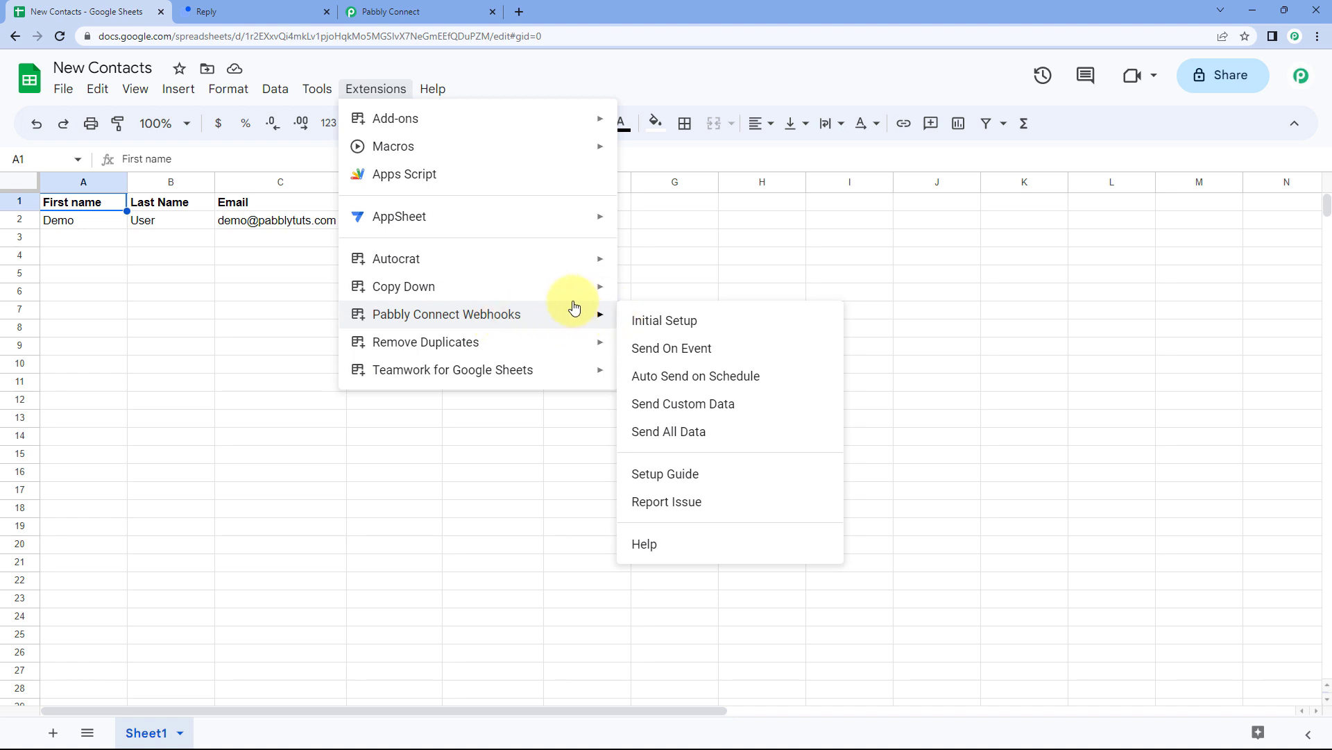
{"action": "left_click", "coordinate": [708, 323]}
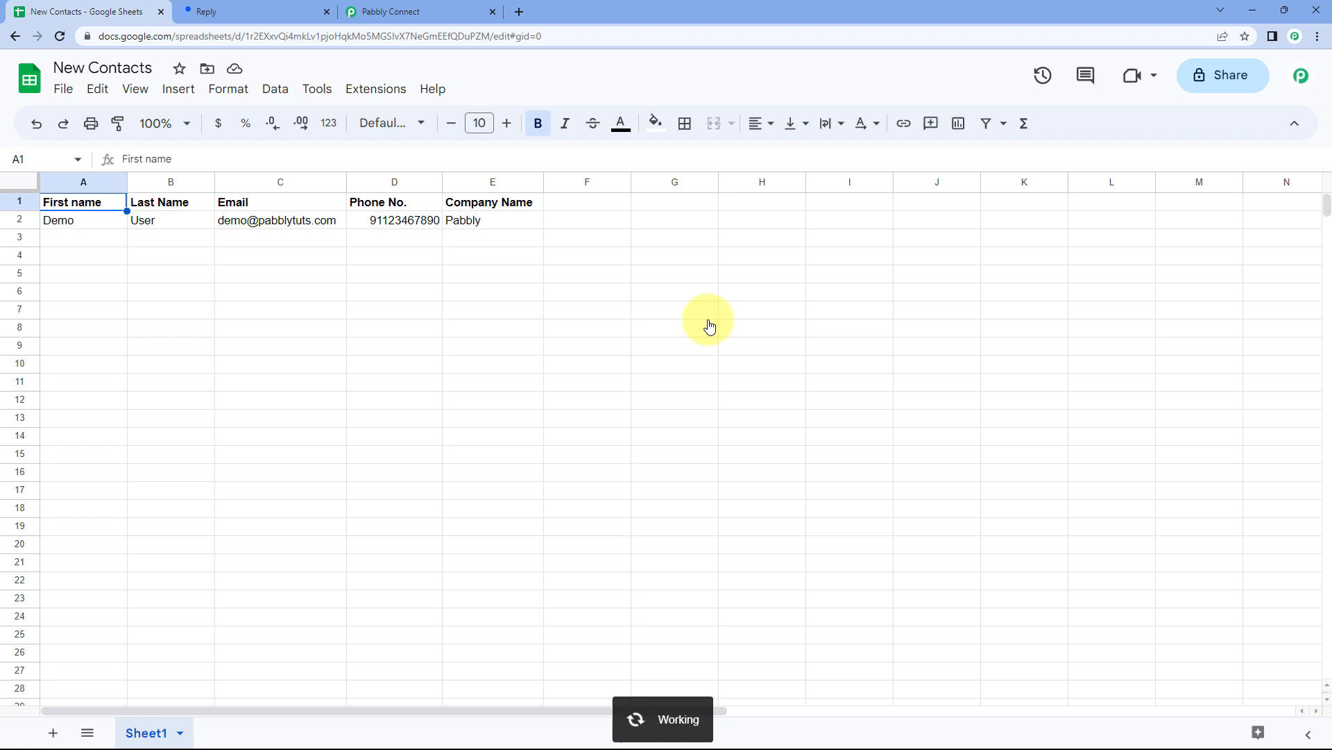
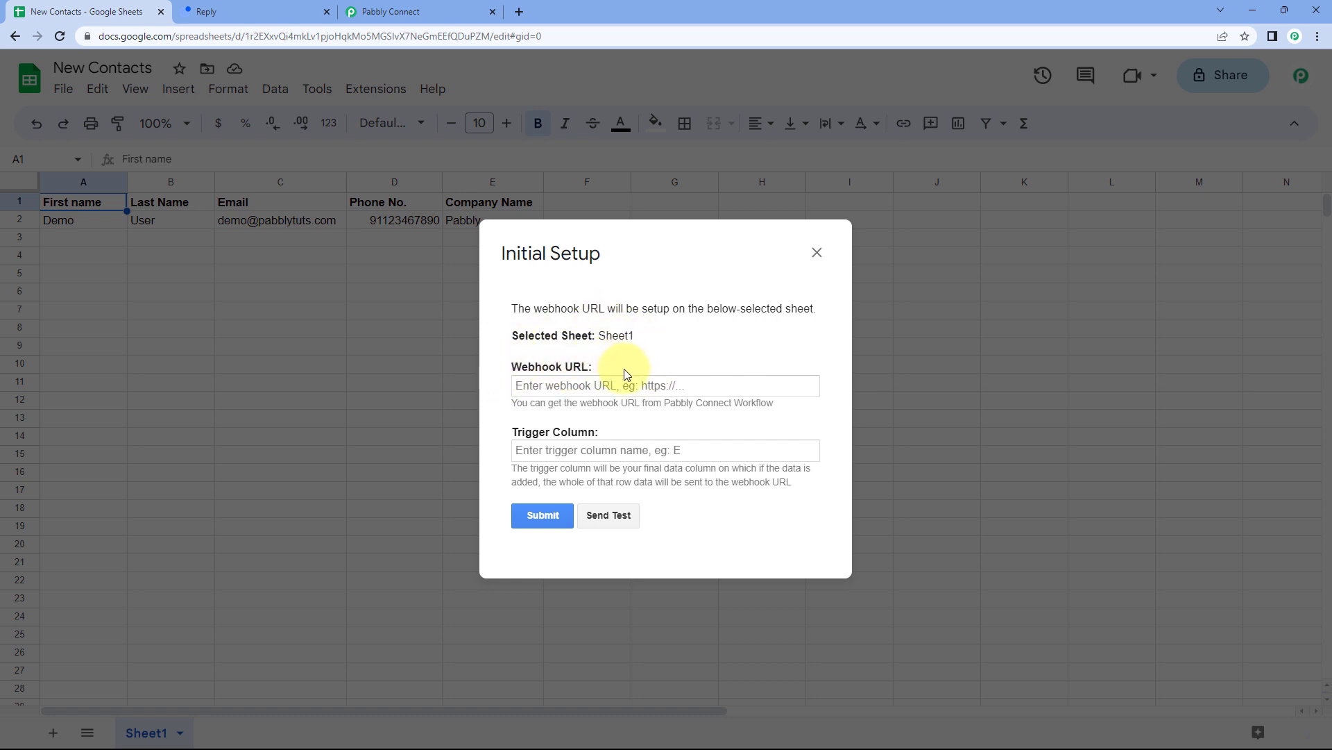
Copy the Pabbly Connect webhook URL and paste it into the Sheets setup's Webhook URL field.
{"action": "left_click", "coordinate": [552, 384]}
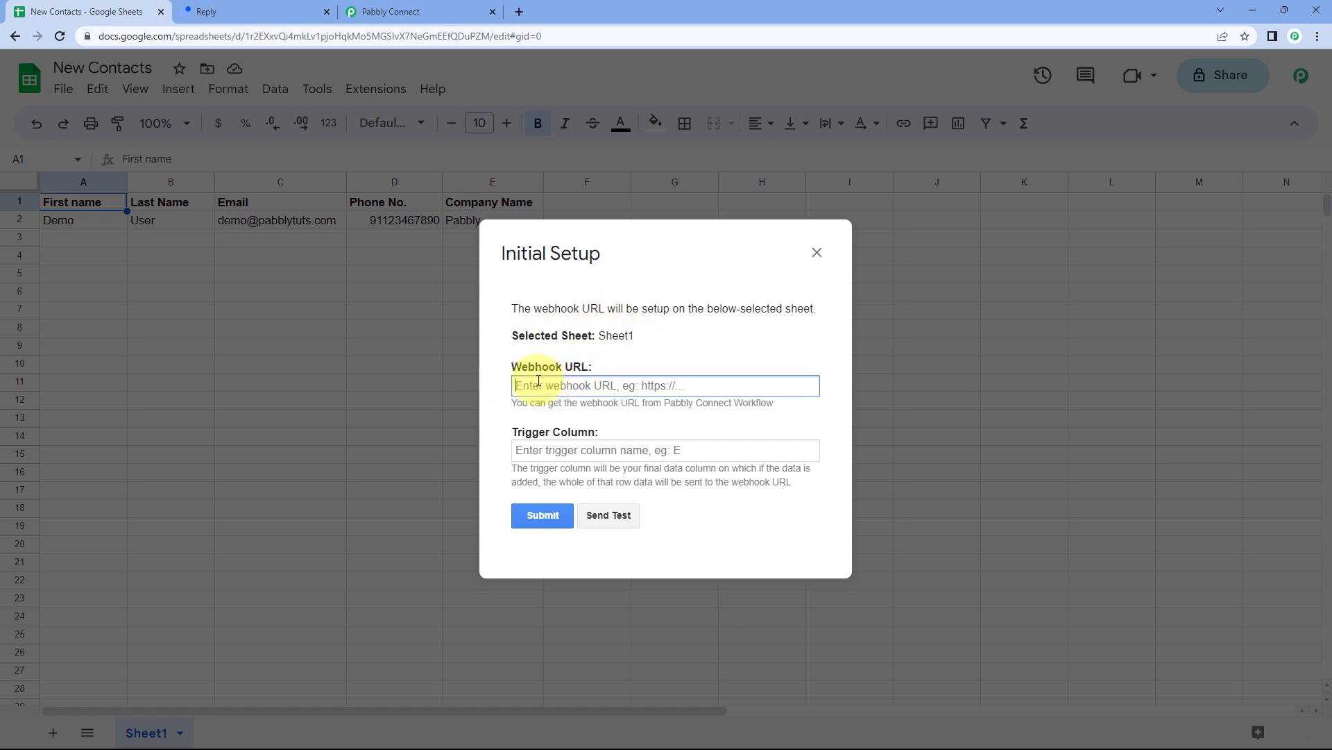
{"action": "left_click", "coordinate": [447, 8]}
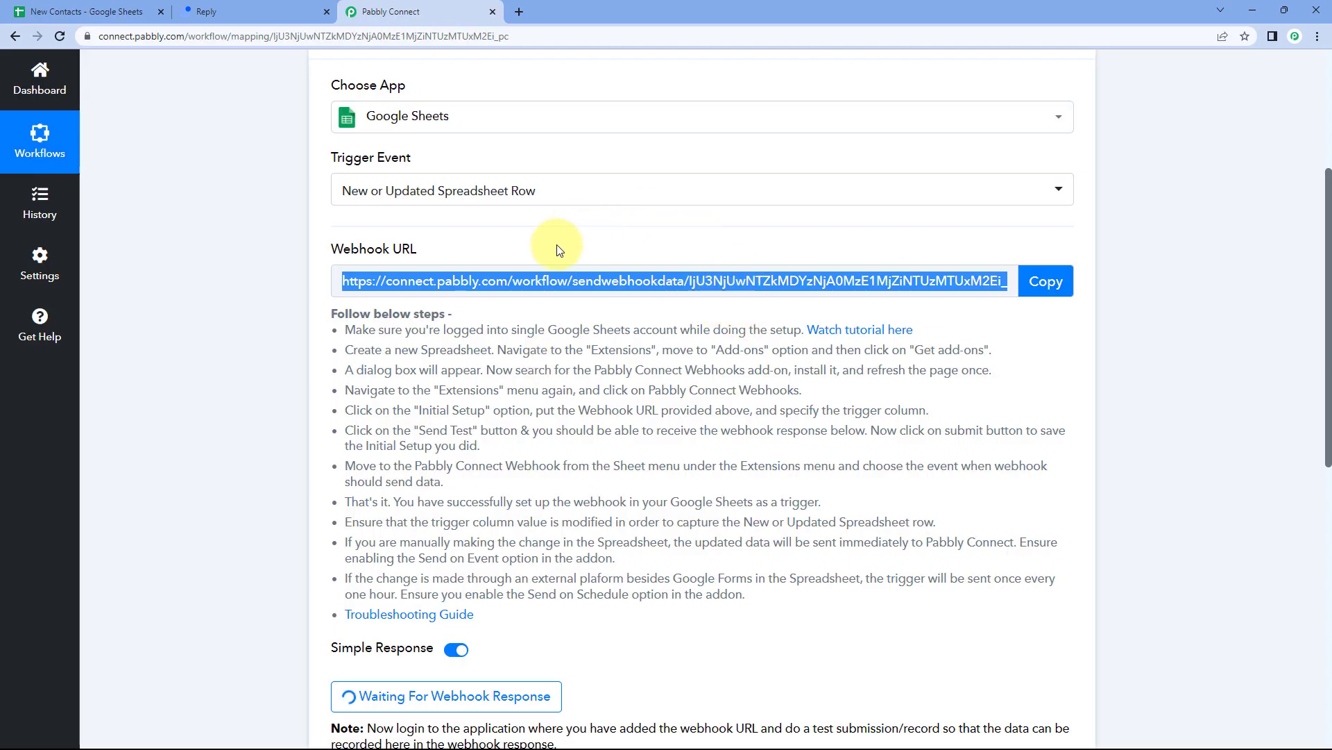
{"action": "left_click", "coordinate": [1046, 281]}
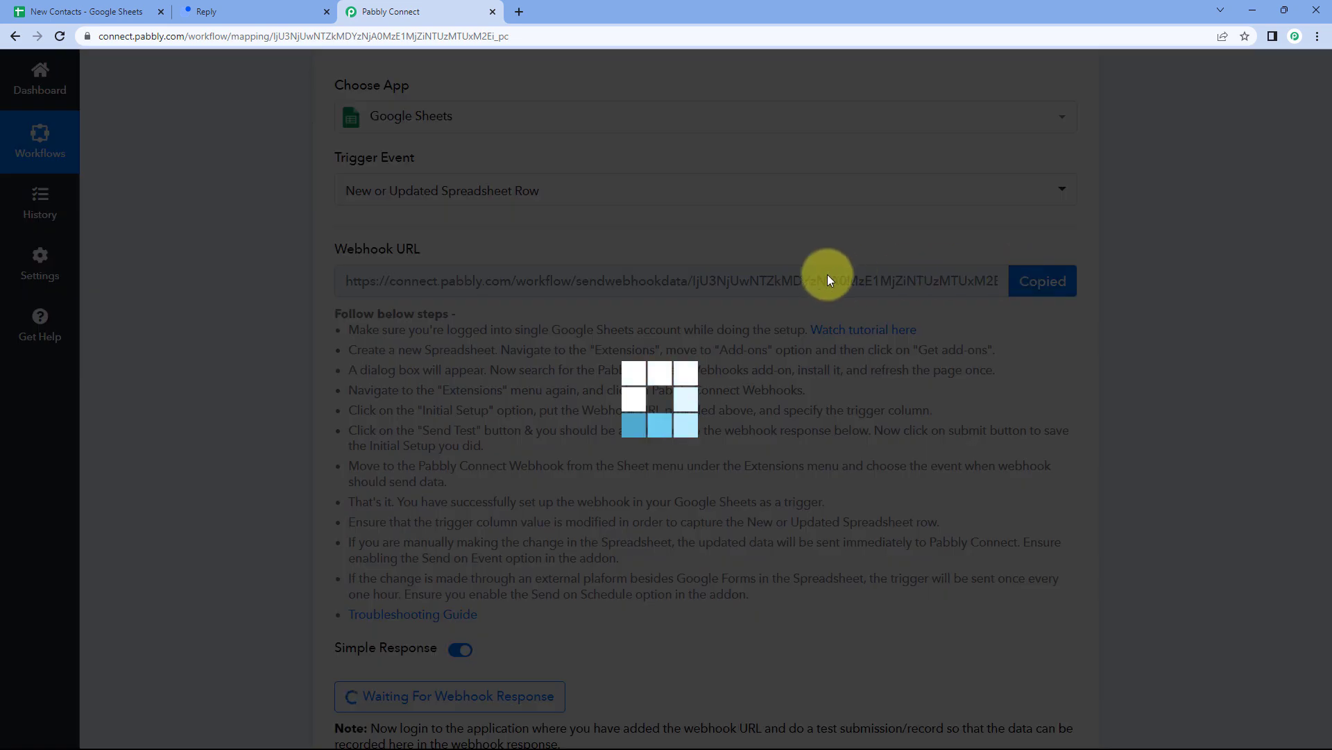
{"action": "left_click", "coordinate": [93, 11]}
{"action": "right_click", "coordinate": [545, 386]}
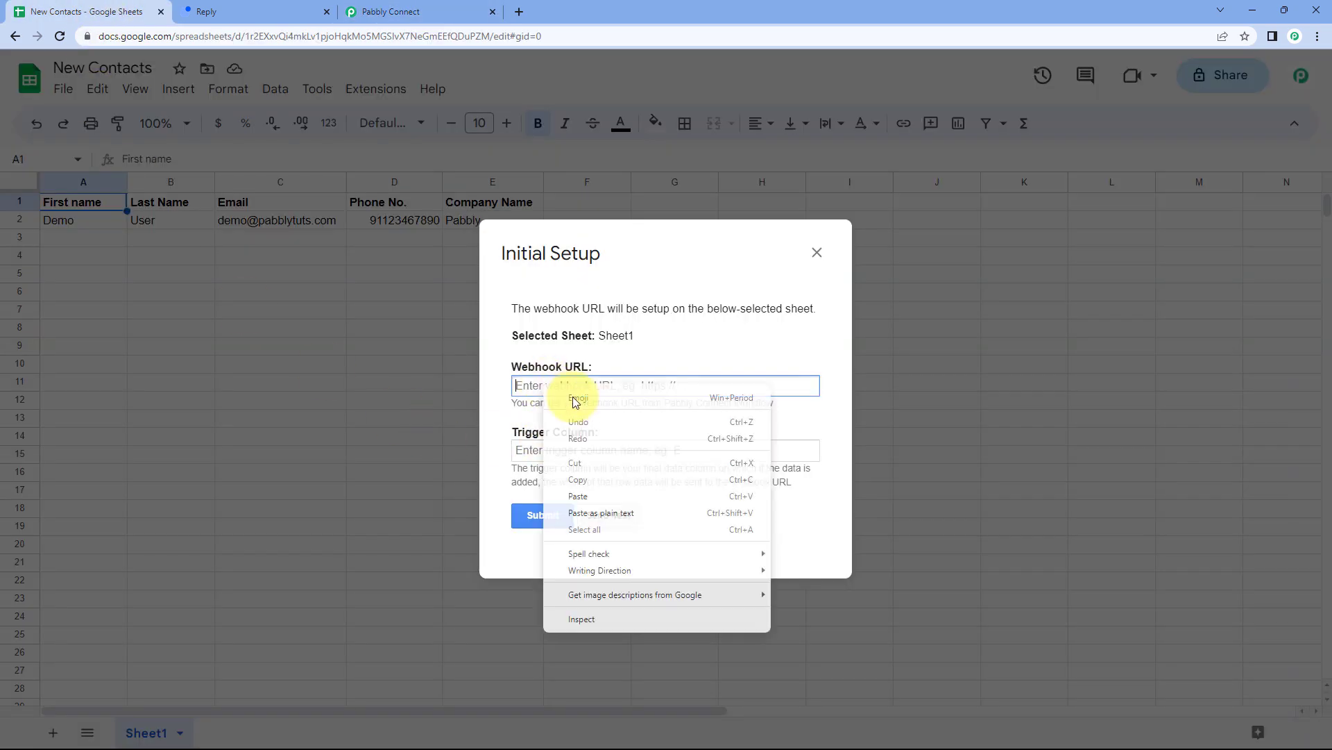
{"action": "left_click", "coordinate": [581, 497]}
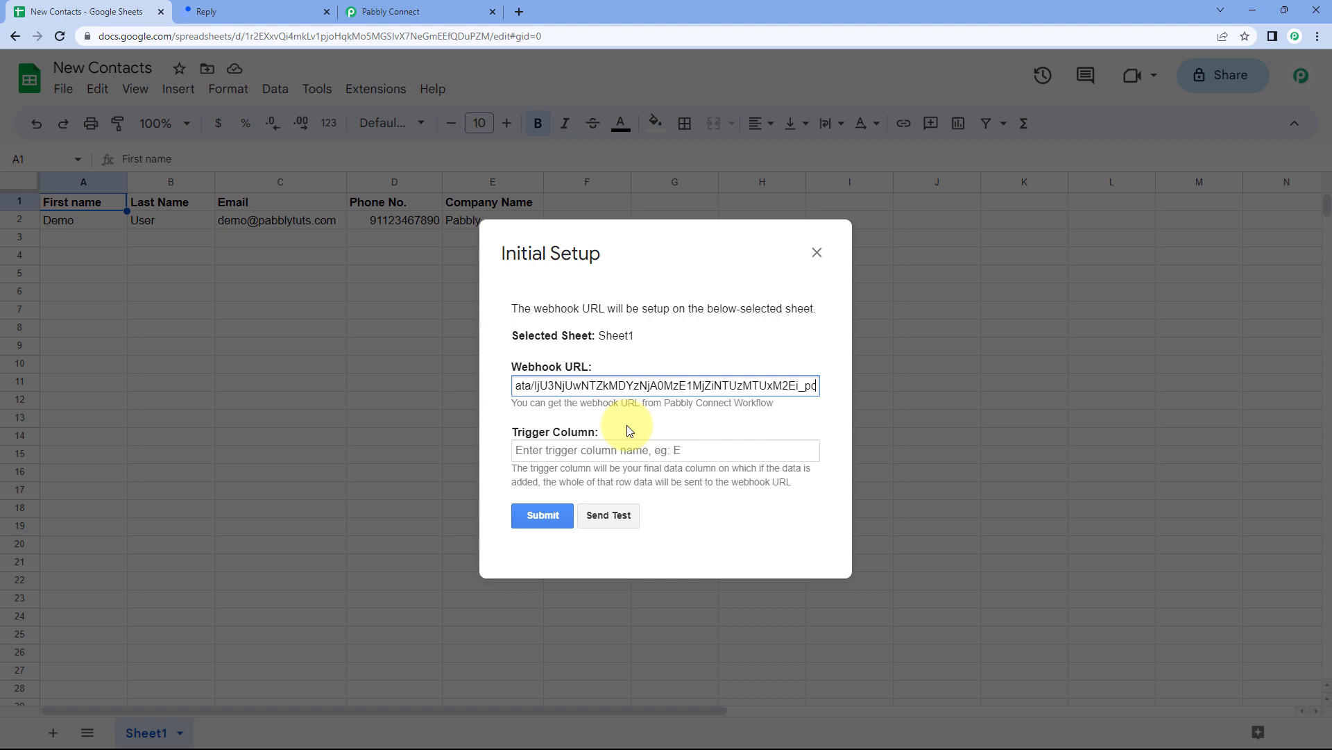
{"action": "left_click_drag", "start_coordinate": [646, 286], "coordinate": [797, 279]}
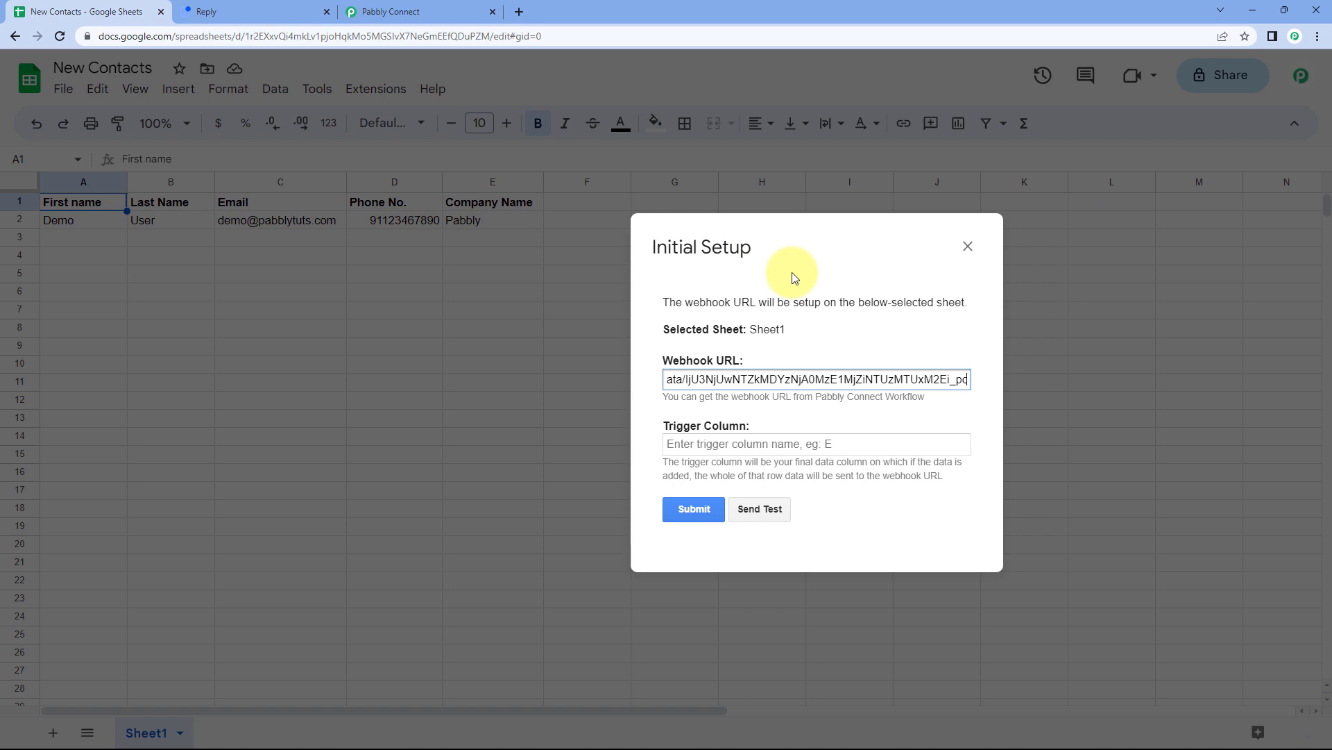
Enter E as the trigger column and send the Demo User row as test data.
{"action": "left_click_drag", "start_coordinate": [796, 251], "coordinate": [809, 284]}
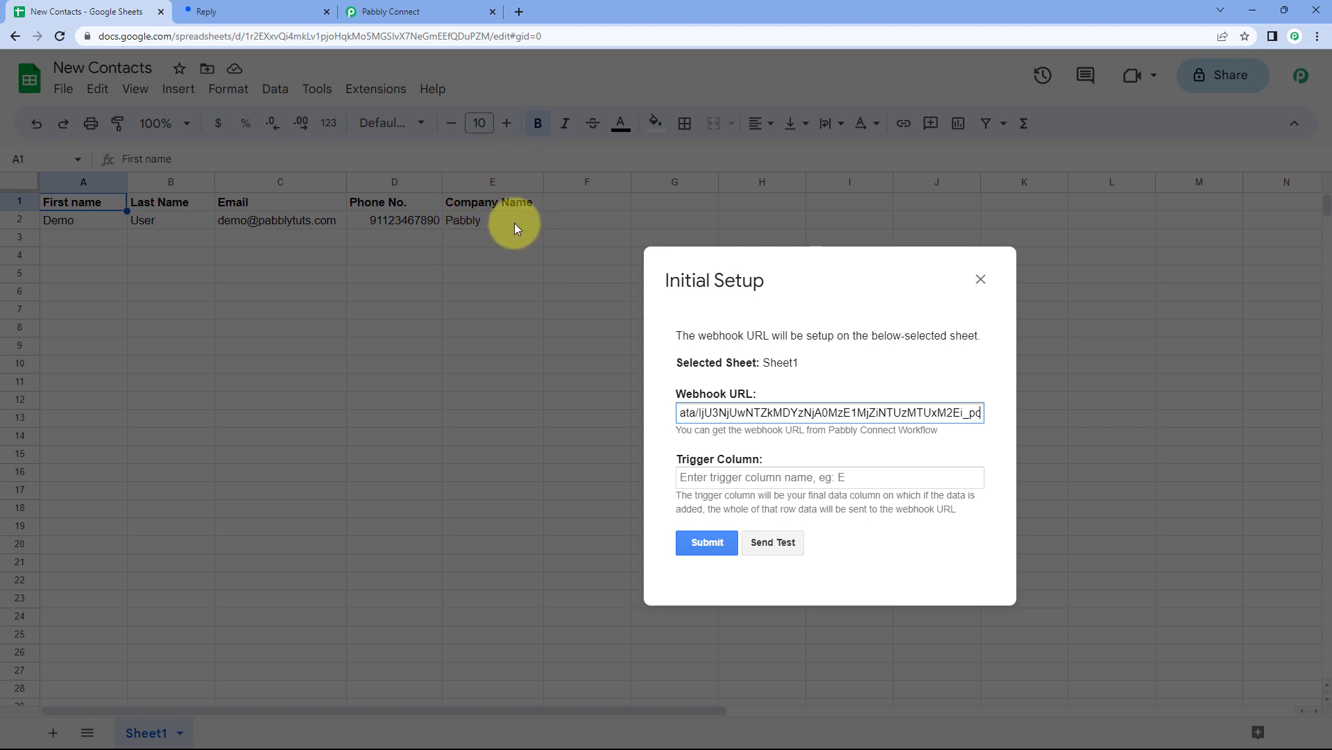
{"action": "left_click_drag", "start_coordinate": [826, 278], "coordinate": [665, 222]}
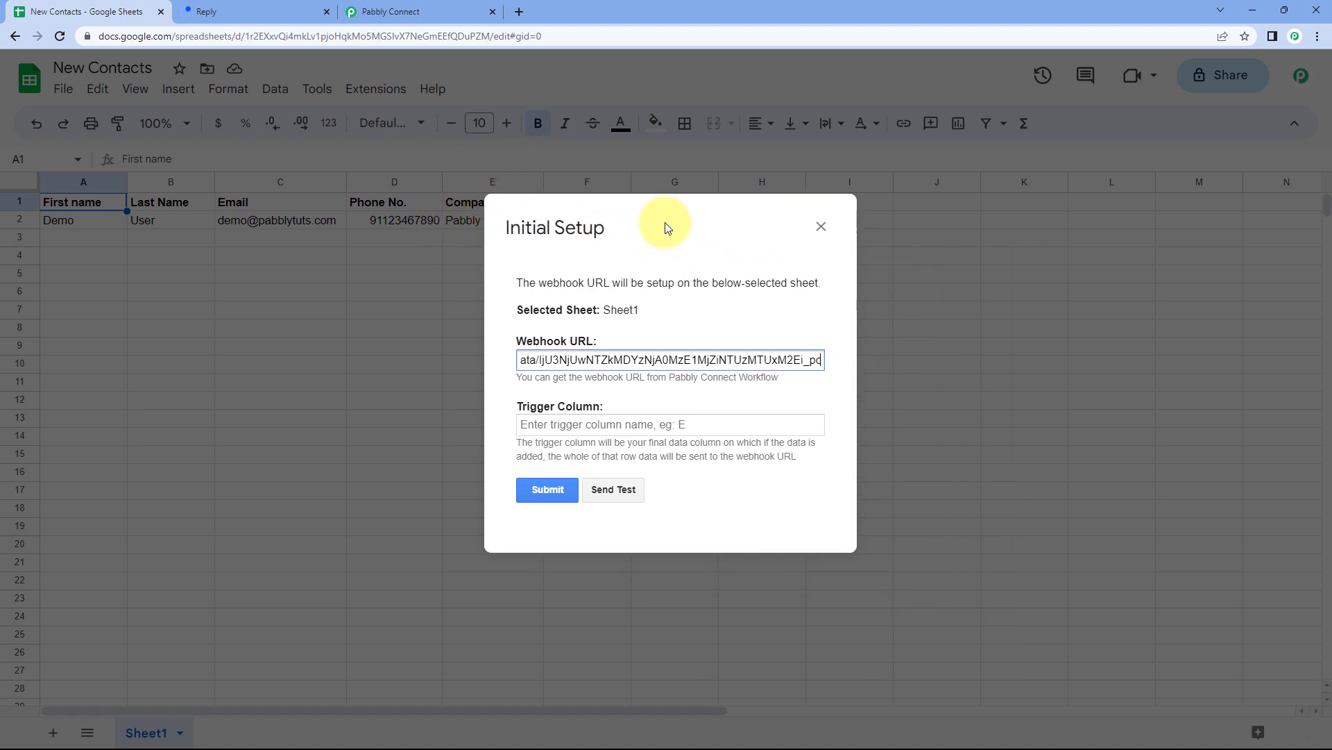
{"action": "left_click", "coordinate": [591, 425]}
{"action": "type", "text": "E"}
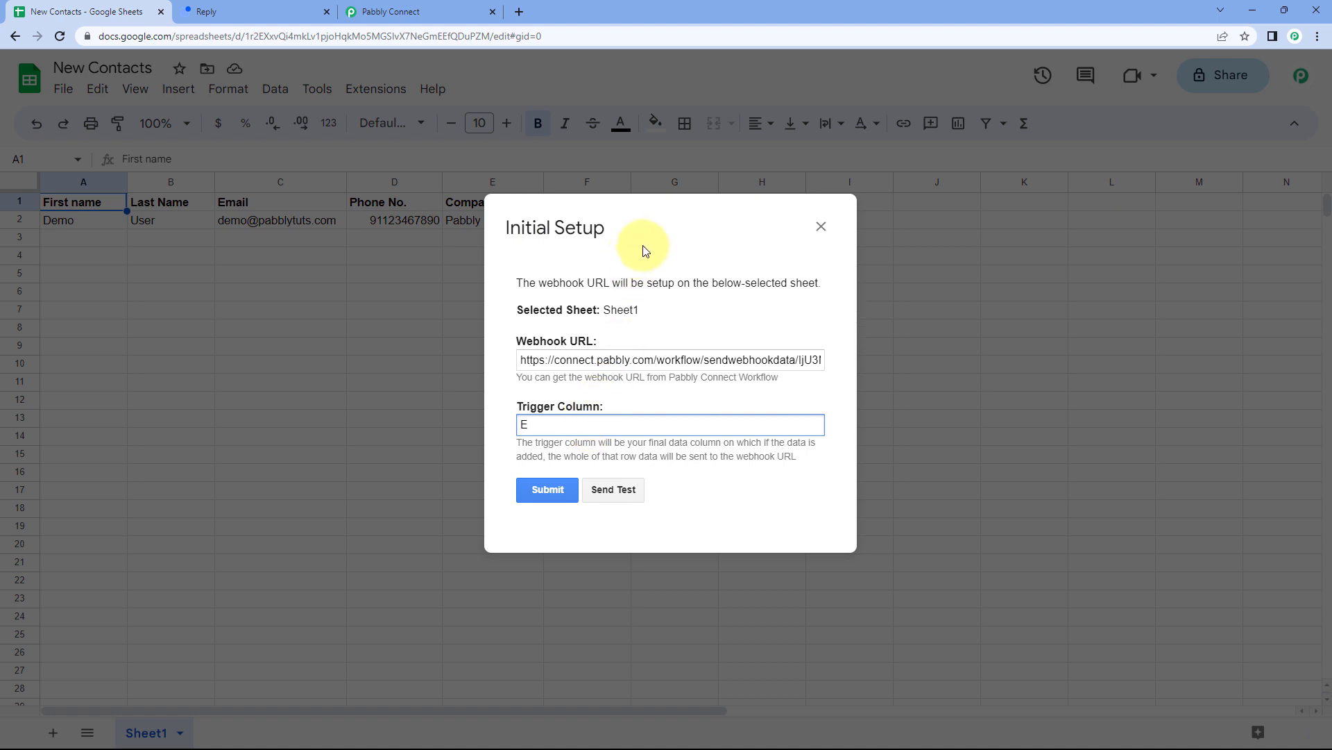
{"action": "left_click_drag", "start_coordinate": [649, 244], "coordinate": [583, 320]}
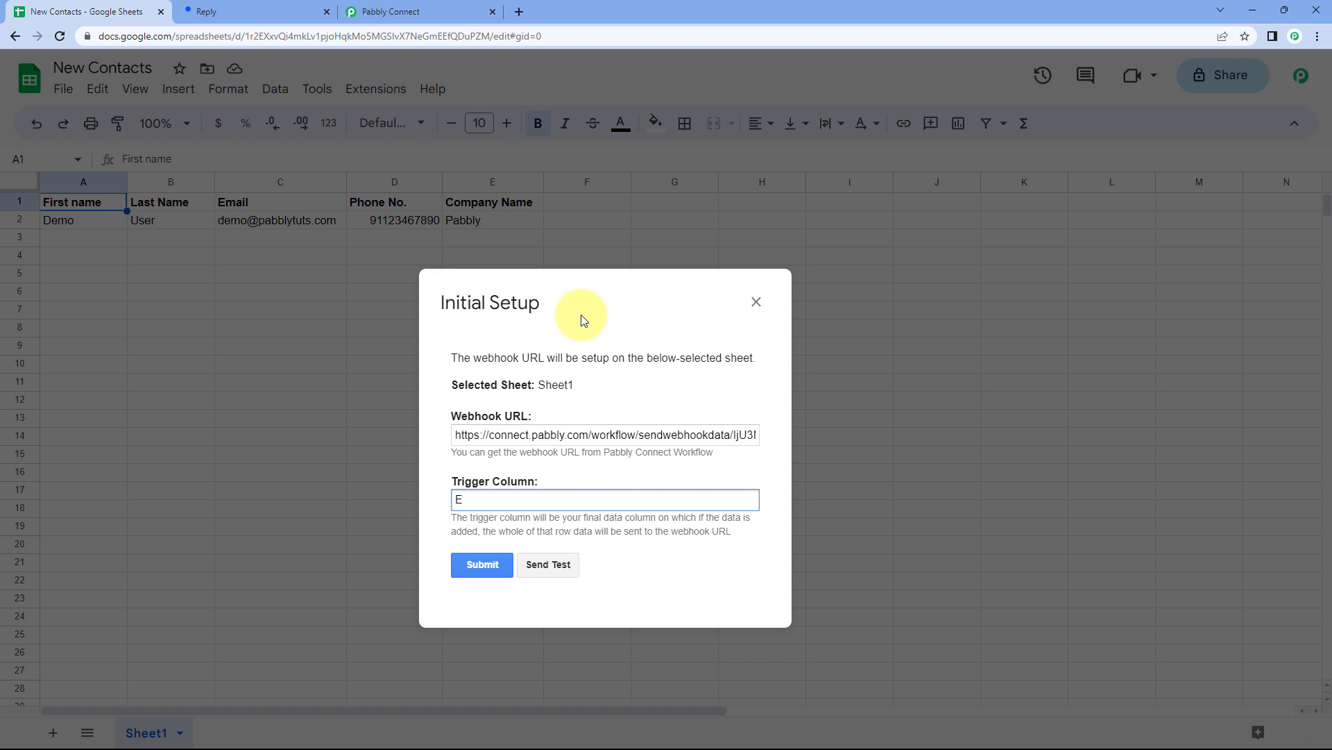
{"action": "left_click_drag", "start_coordinate": [595, 315], "coordinate": [640, 244]}
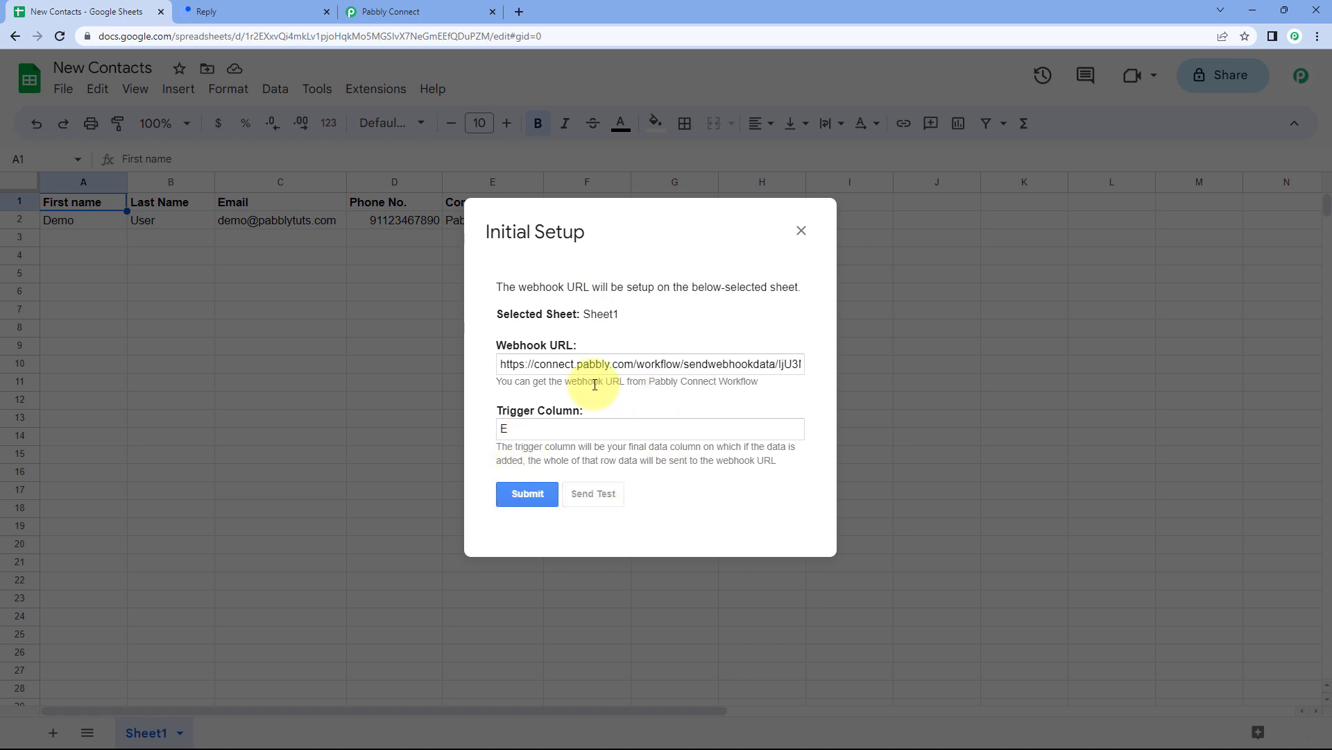
{"action": "scroll", "coordinate": [663, 443], "scroll_direction": "down", "scroll_amount": 1}
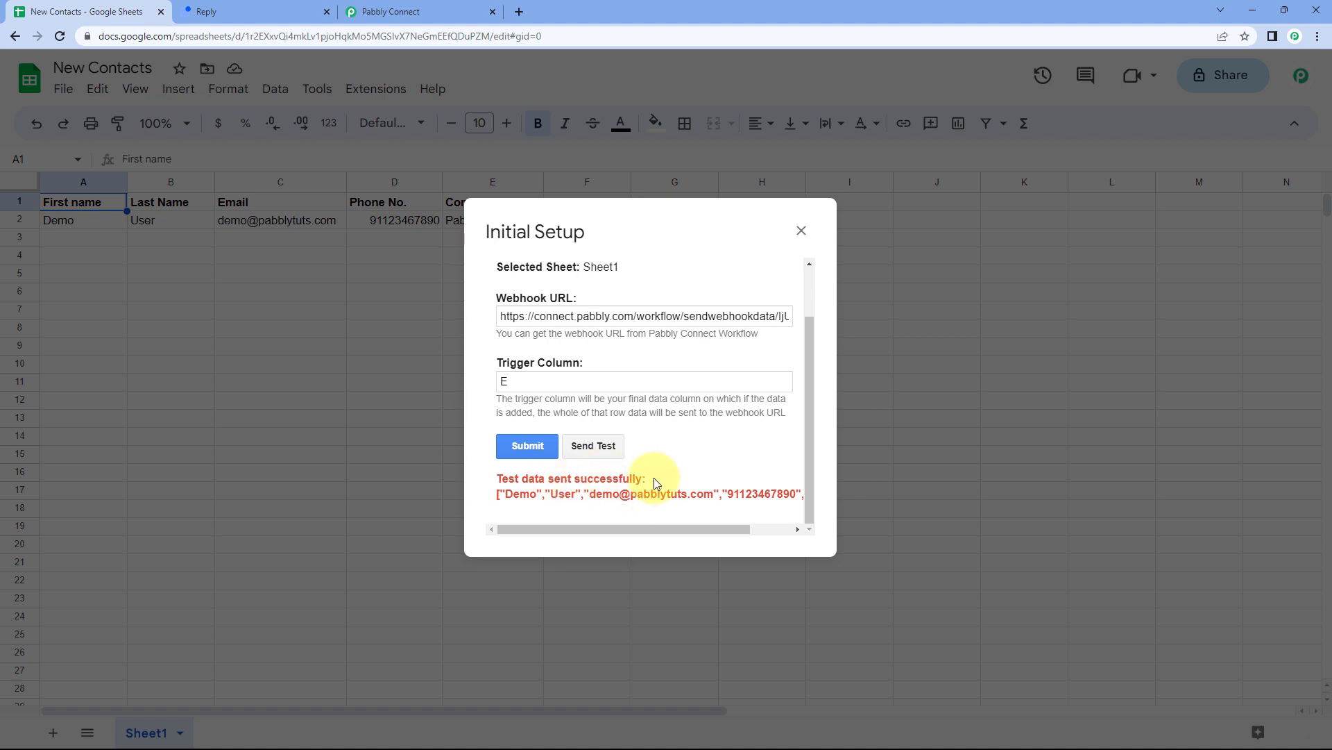
{"action": "left_click_drag", "start_coordinate": [657, 248], "coordinate": [796, 276]}
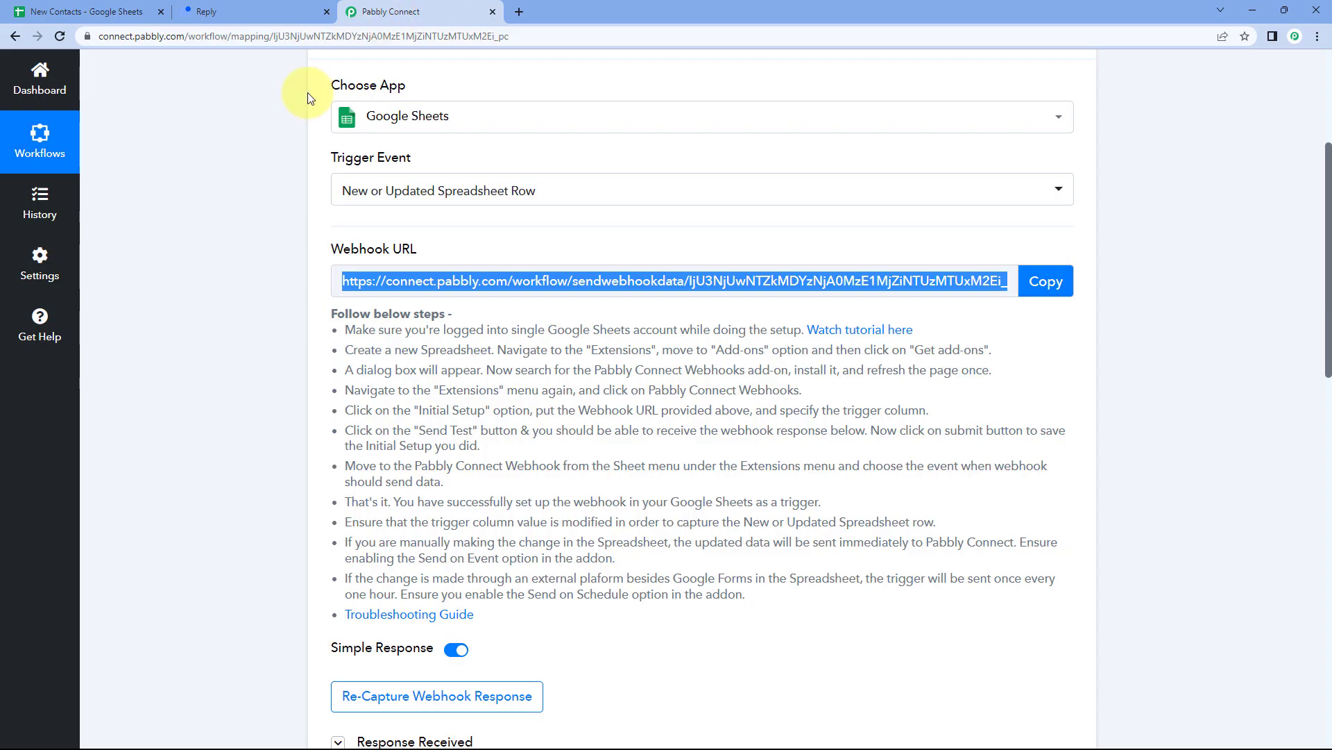
In Pabbly Connect, scroll down to the Response Received section of the trigger.
{"action": "left_click", "coordinate": [442, 10]}
{"action": "left_click", "coordinate": [257, 342]}
{"action": "scroll", "coordinate": [256, 341], "scroll_direction": "down", "scroll_amount": 3}
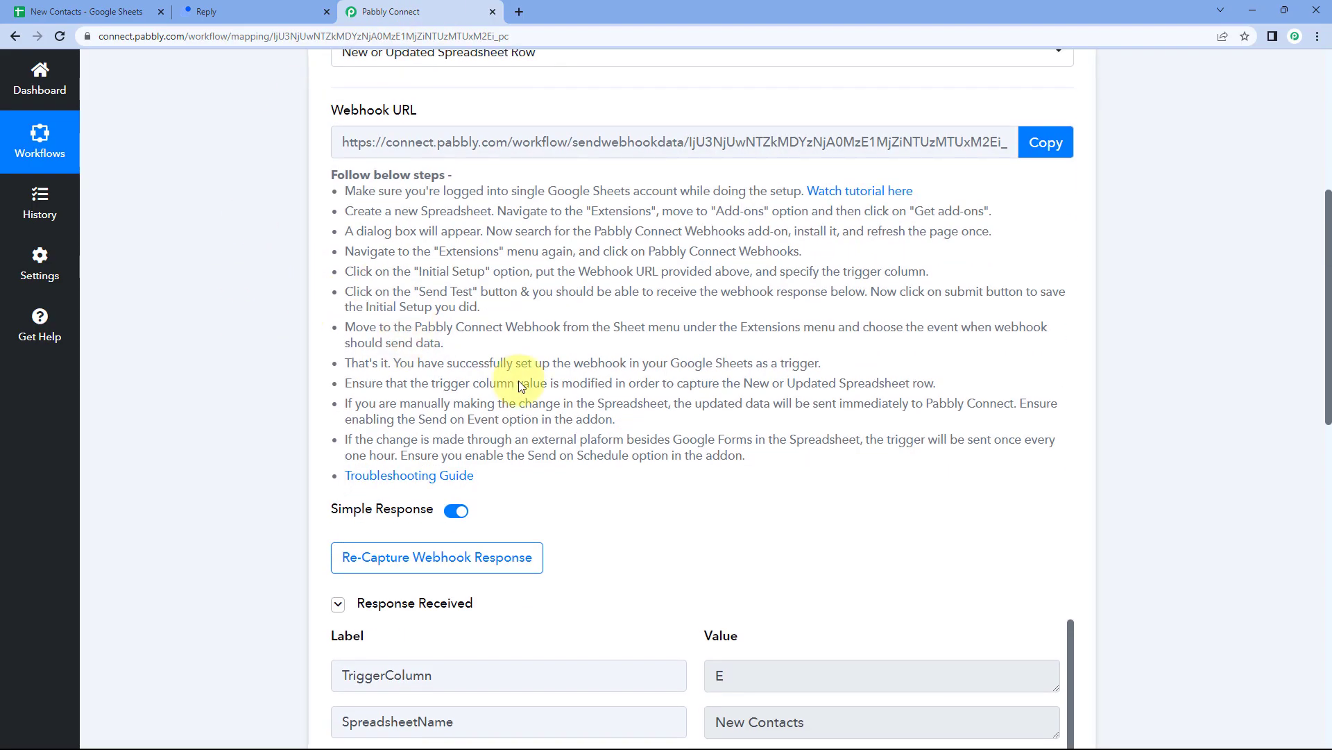
{"action": "scroll", "coordinate": [536, 393], "scroll_direction": "down", "scroll_amount": 2}
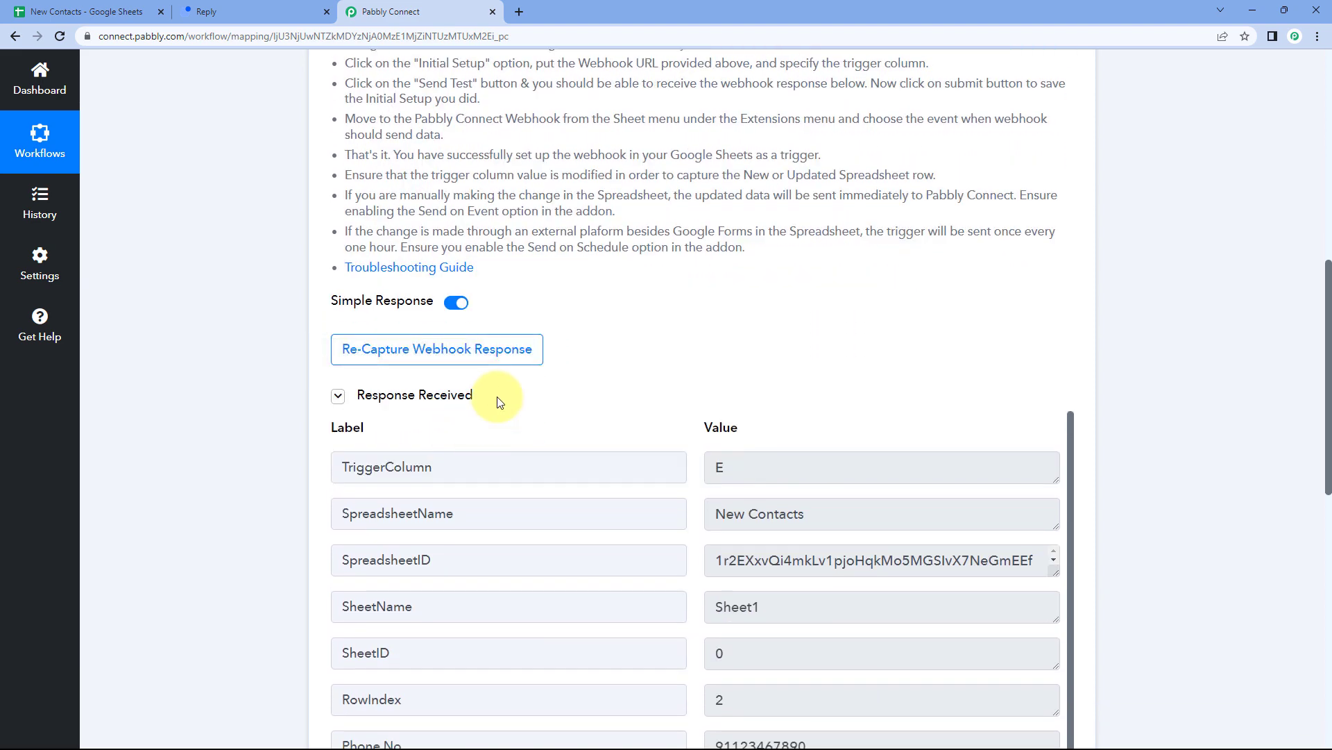
{"action": "left_click_drag", "start_coordinate": [490, 402], "coordinate": [354, 404]}
{"action": "left_click", "coordinate": [268, 390]}
{"action": "scroll", "coordinate": [679, 336], "scroll_direction": "down", "scroll_amount": 2}
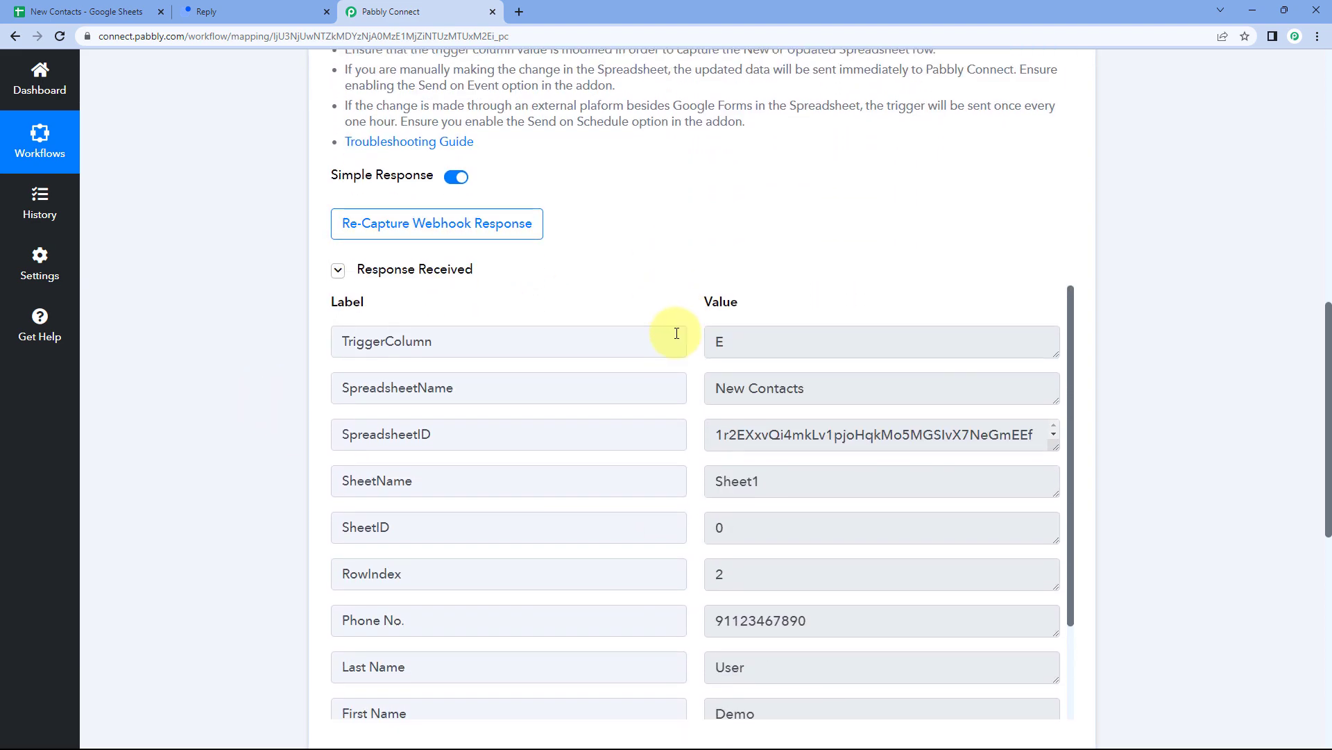
{"action": "scroll", "coordinate": [670, 381], "scroll_direction": "down", "scroll_amount": 5}
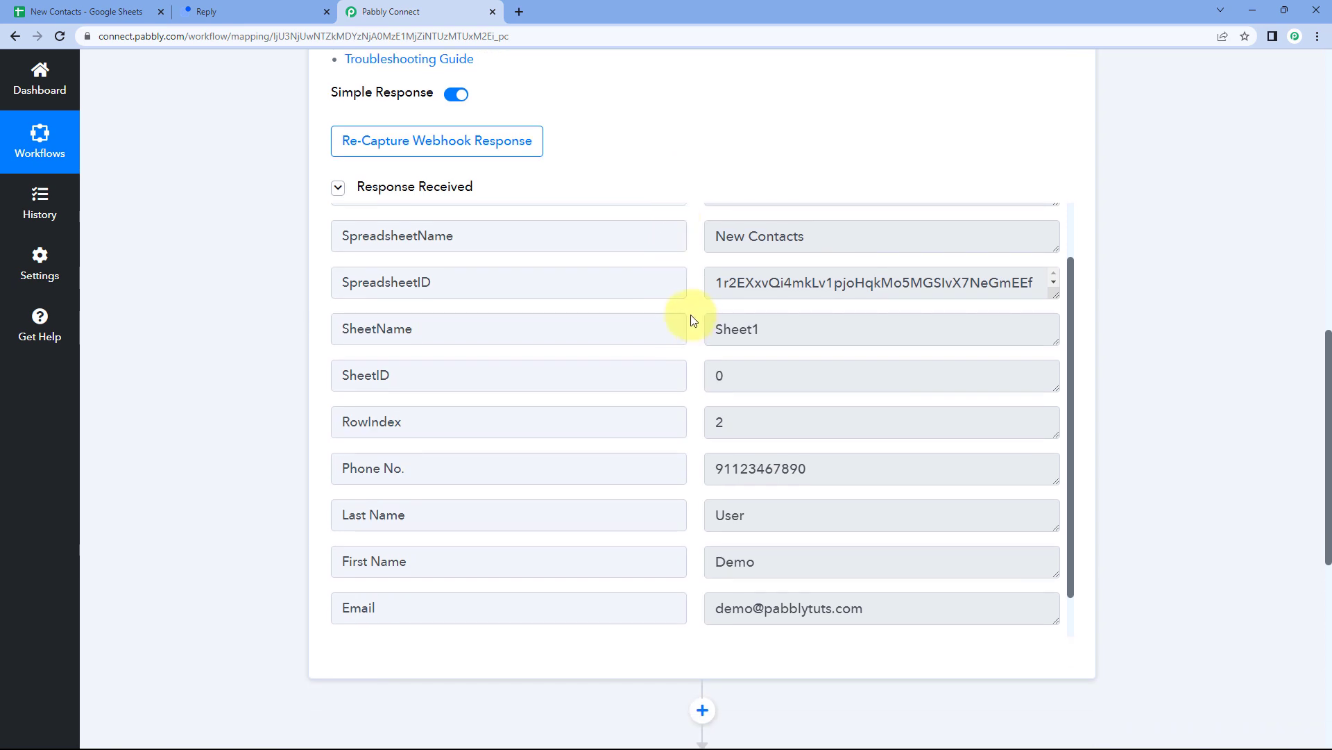
Inspect the captured Demo, User, phone, email and Pabbly company values, then return to Sheets.
{"action": "double_click", "coordinate": [773, 512]}
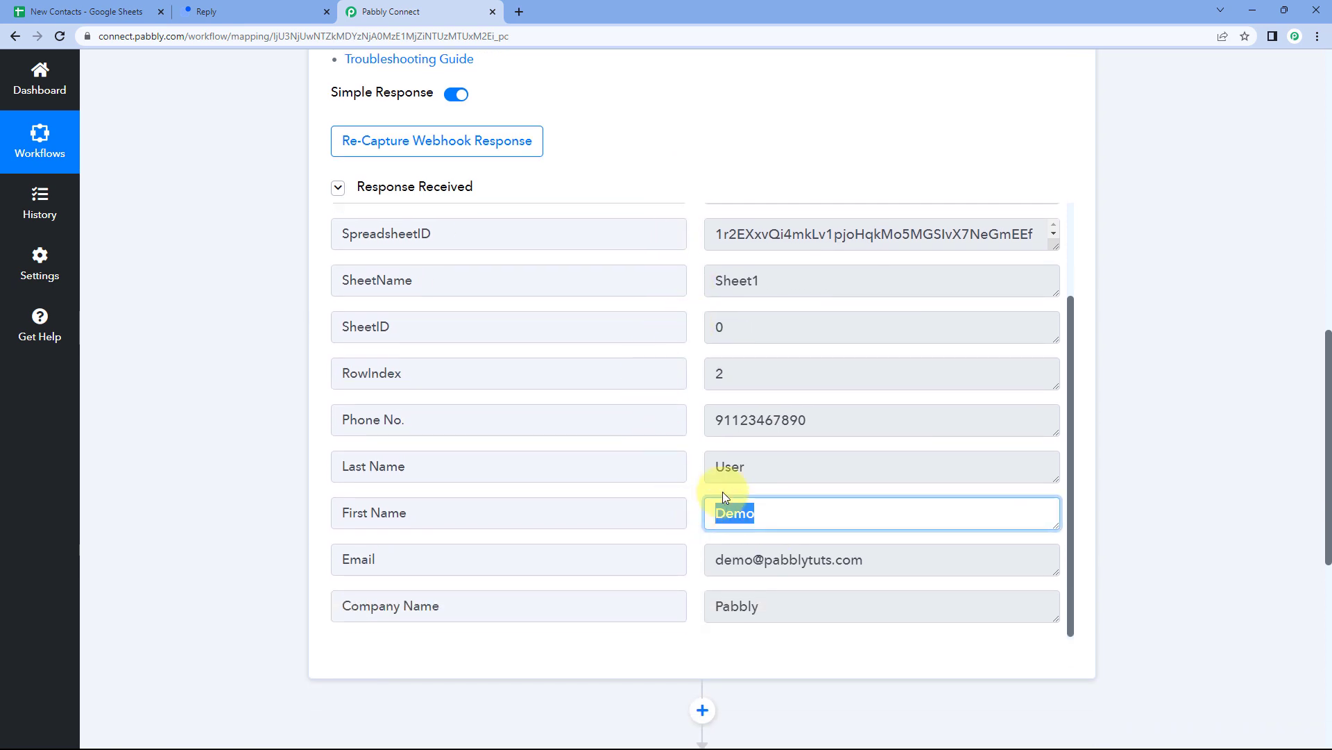
{"action": "double_click", "coordinate": [768, 470]}
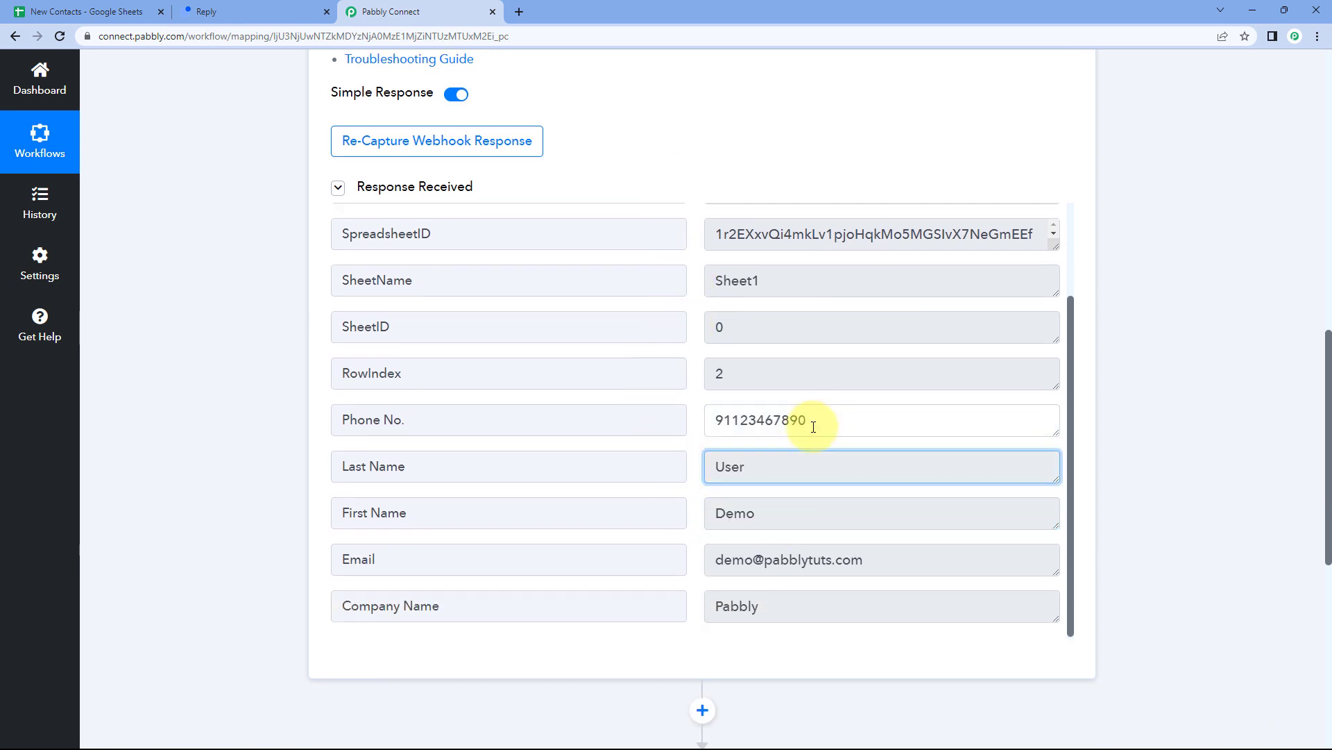
{"action": "left_click_drag", "start_coordinate": [803, 419], "coordinate": [709, 430]}
{"action": "left_click_drag", "start_coordinate": [871, 555], "coordinate": [700, 563]}
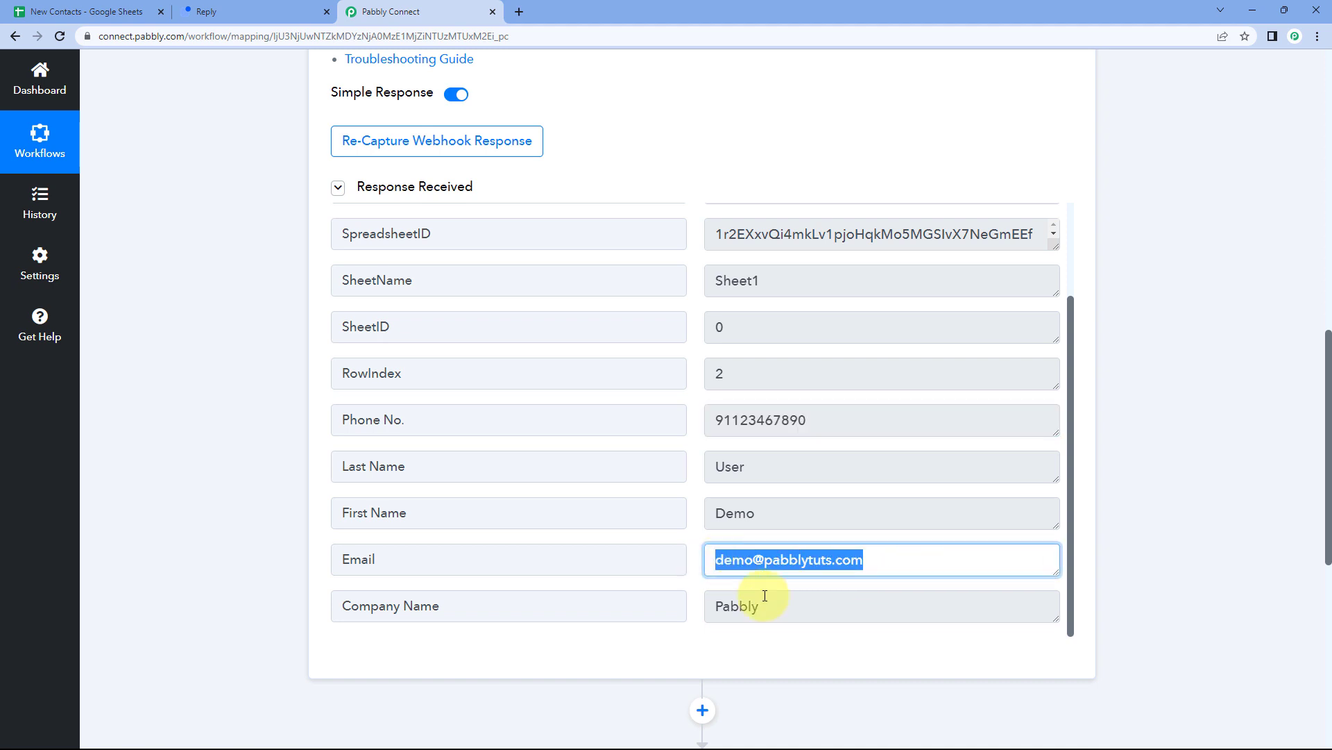
{"action": "left_click", "coordinate": [700, 599]}
{"action": "double_click", "coordinate": [700, 599]}
{"action": "left_click", "coordinate": [694, 494]}
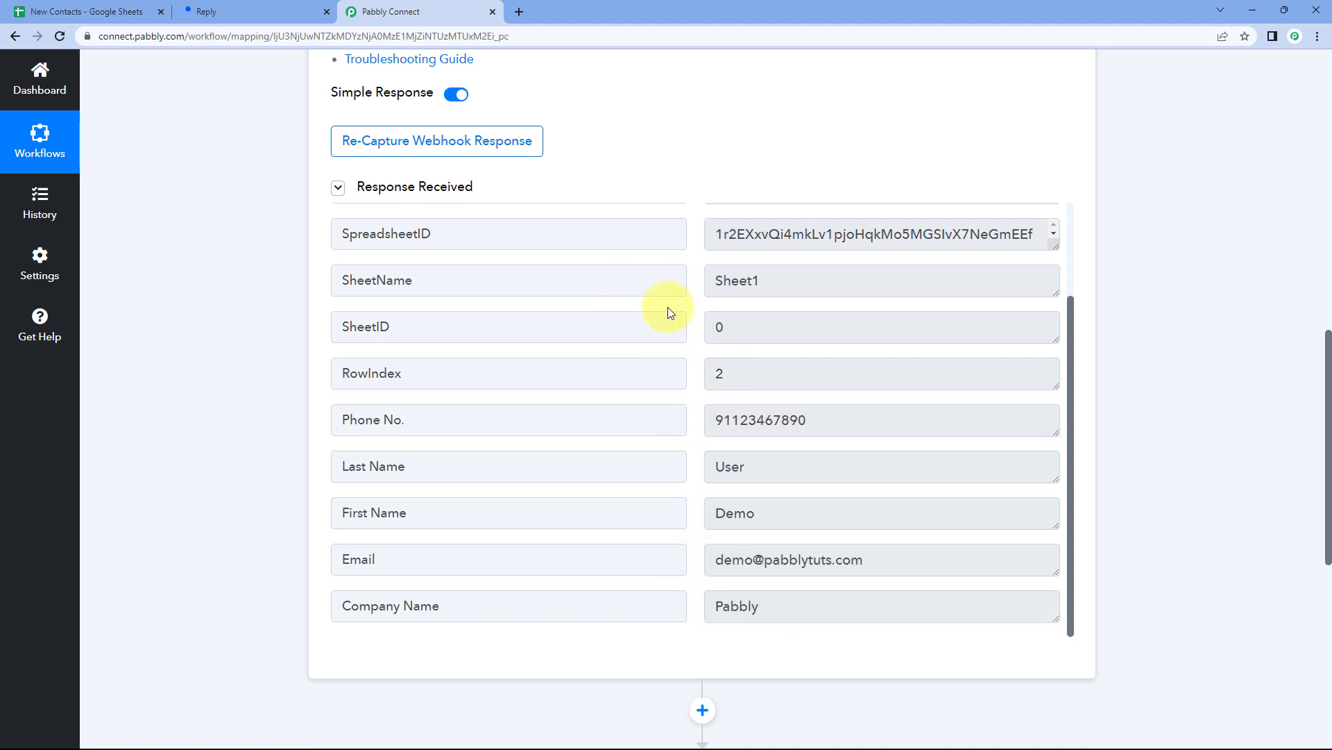
{"action": "left_click", "coordinate": [173, 14]}
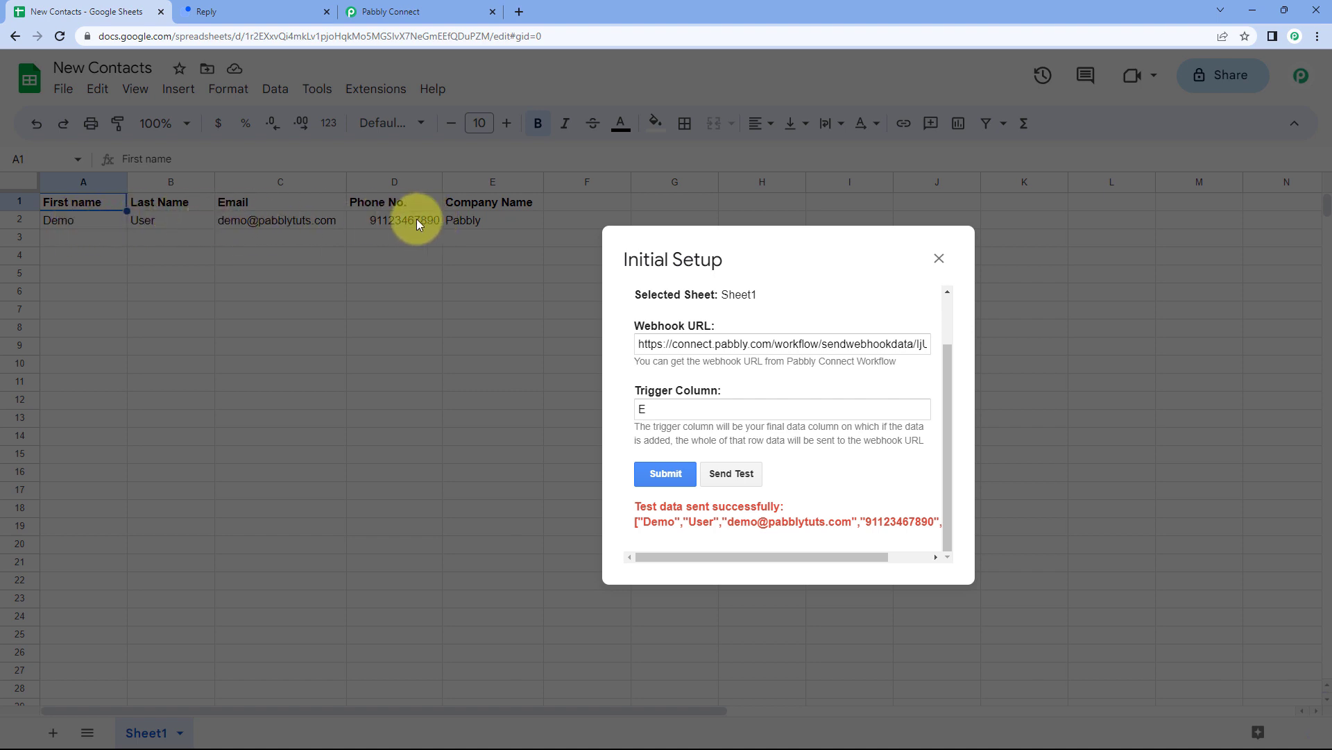
Submit the Initial Setup webhook configuration and close the dialog.
{"action": "left_click", "coordinate": [402, 11]}
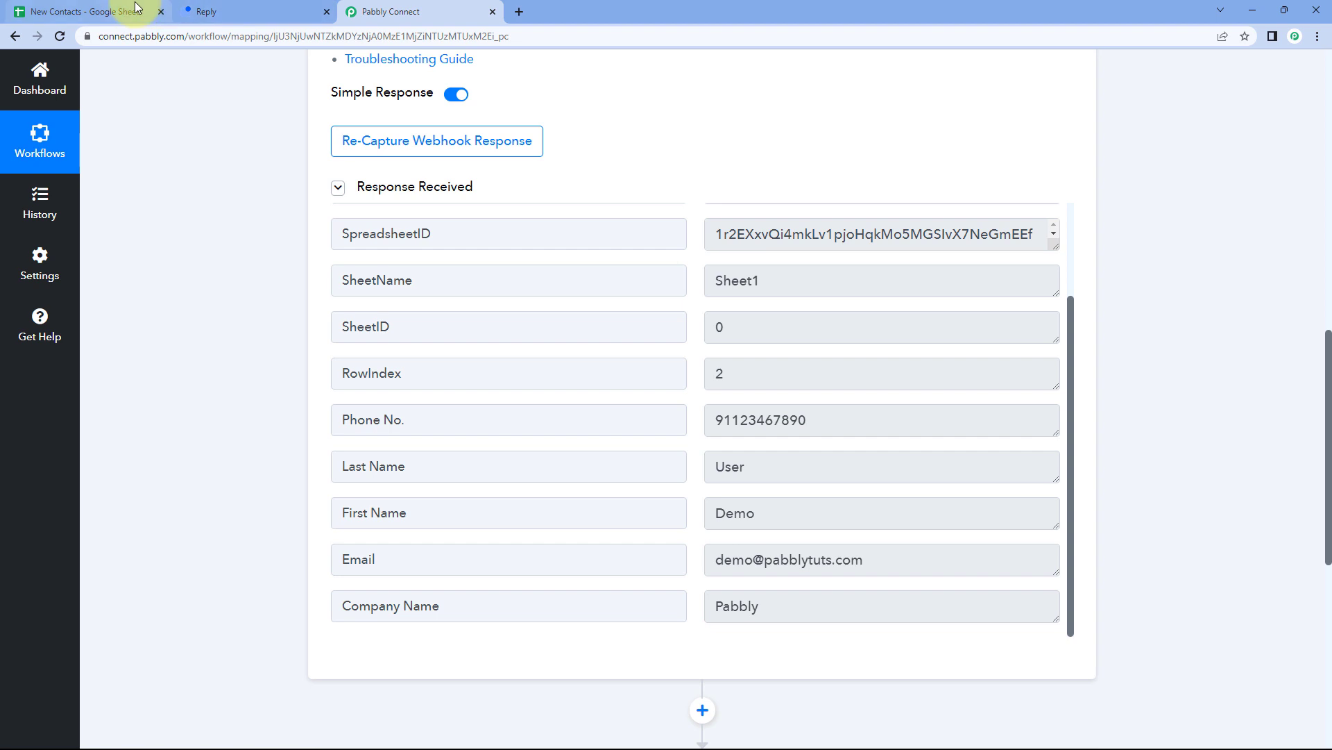
{"action": "left_click", "coordinate": [175, 10]}
{"action": "left_click_drag", "start_coordinate": [767, 259], "coordinate": [634, 238]}
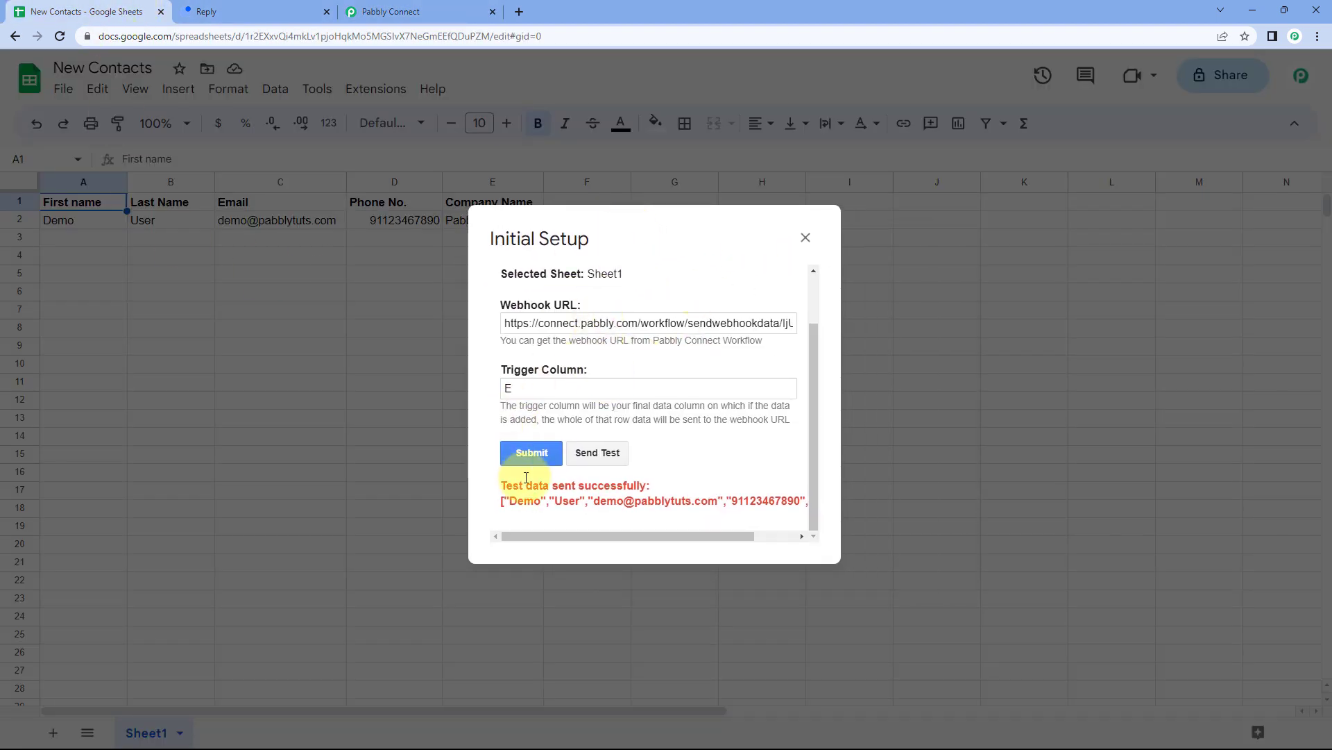
{"action": "left_click", "coordinate": [530, 454]}
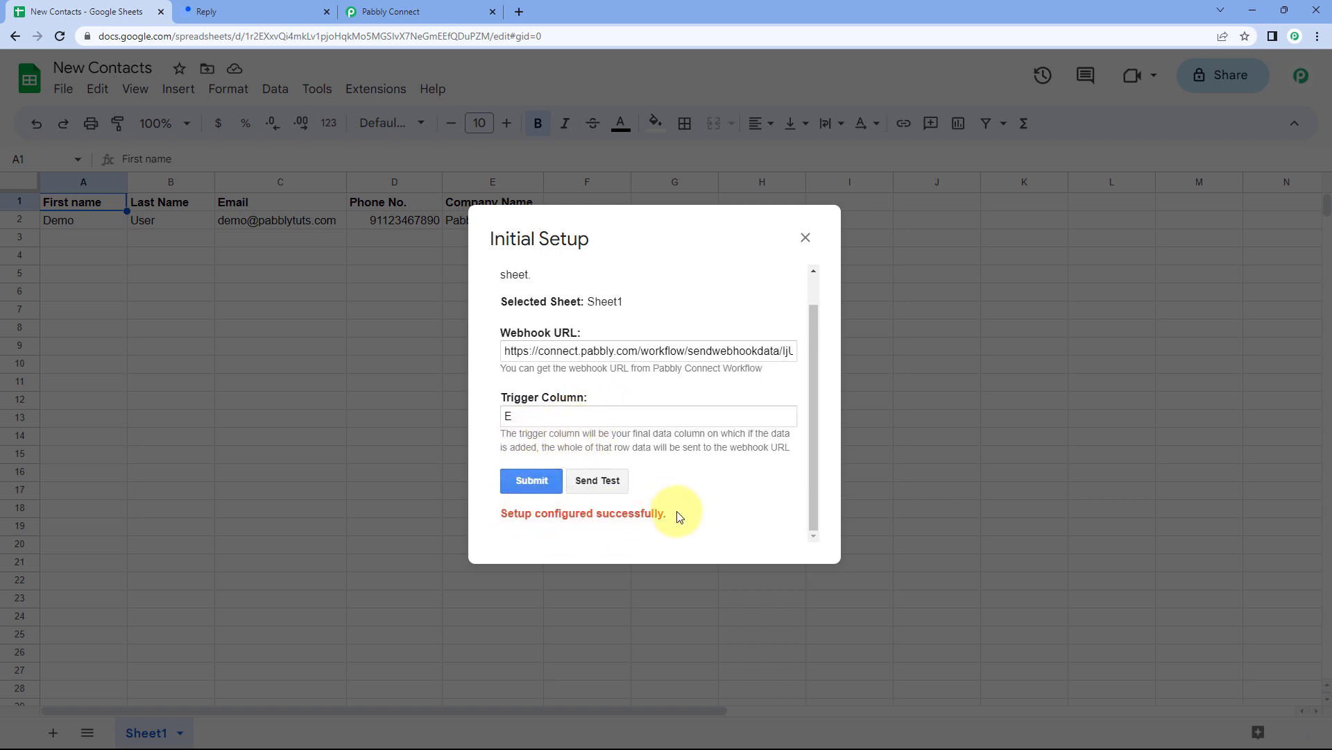
{"action": "left_click", "coordinate": [806, 239]}
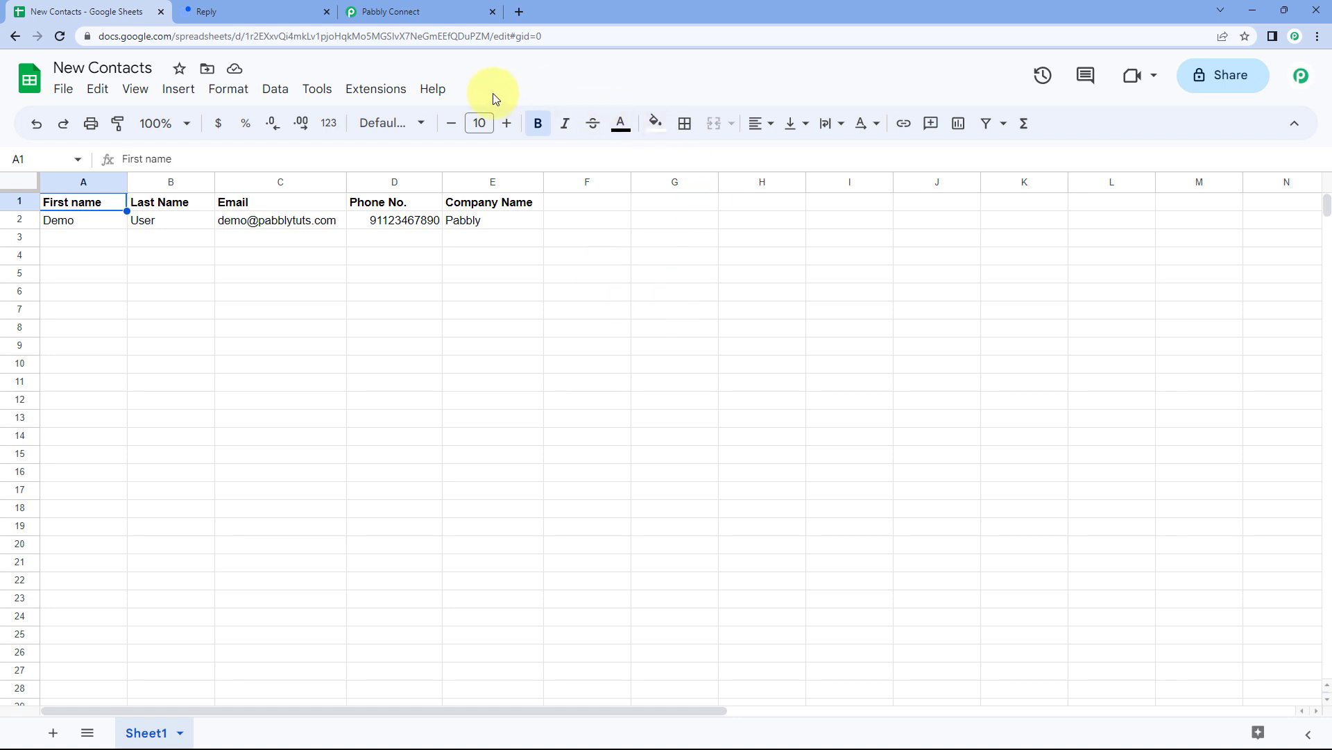
Run Extensions > Pabbly Connect Webhooks > Send On Event.
{"action": "left_click", "coordinate": [387, 97]}
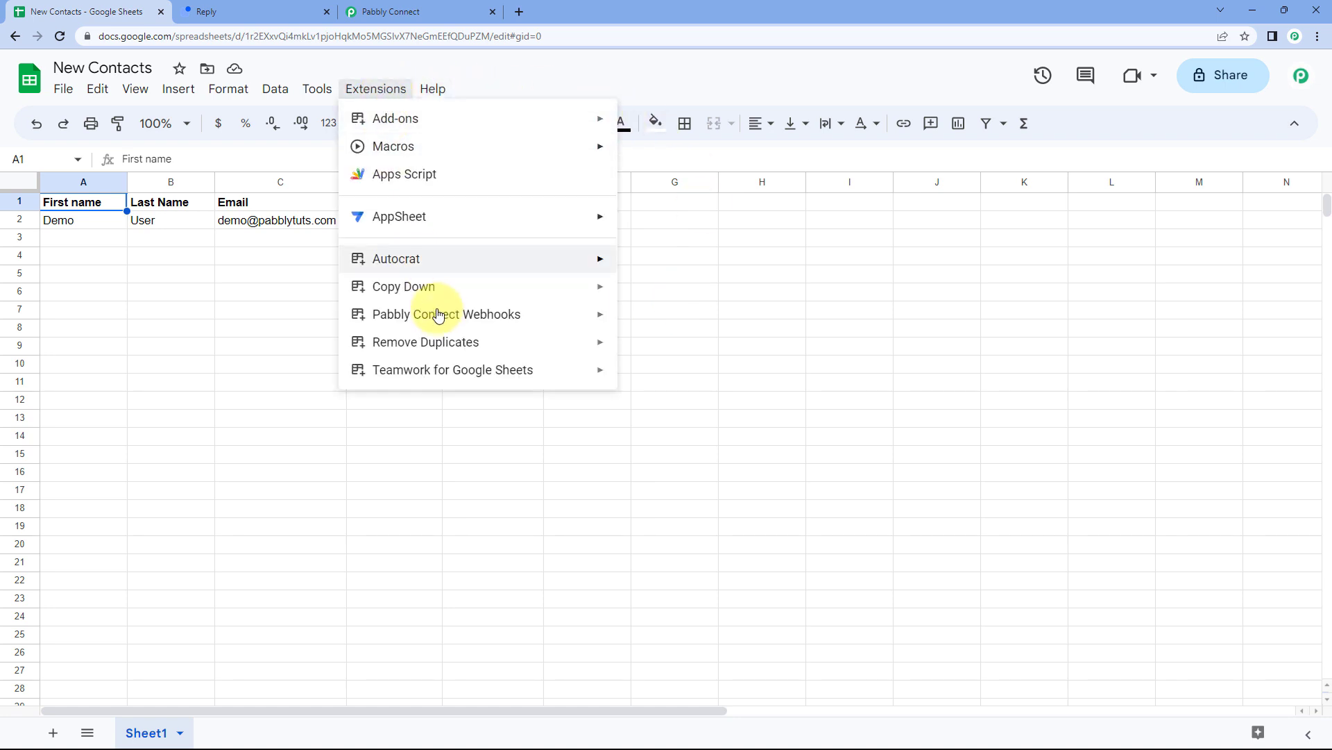
{"action": "mouse_move", "coordinate": [440, 313]}
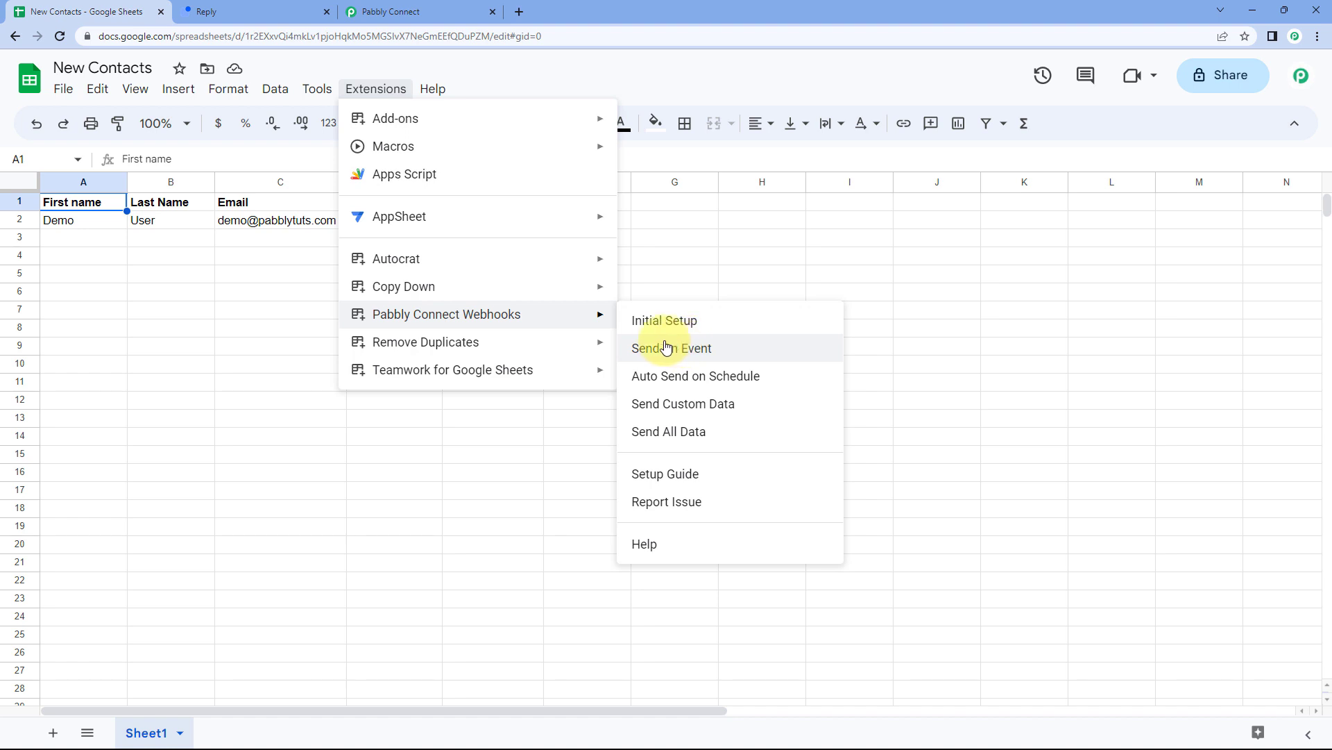
{"action": "left_click", "coordinate": [631, 356]}
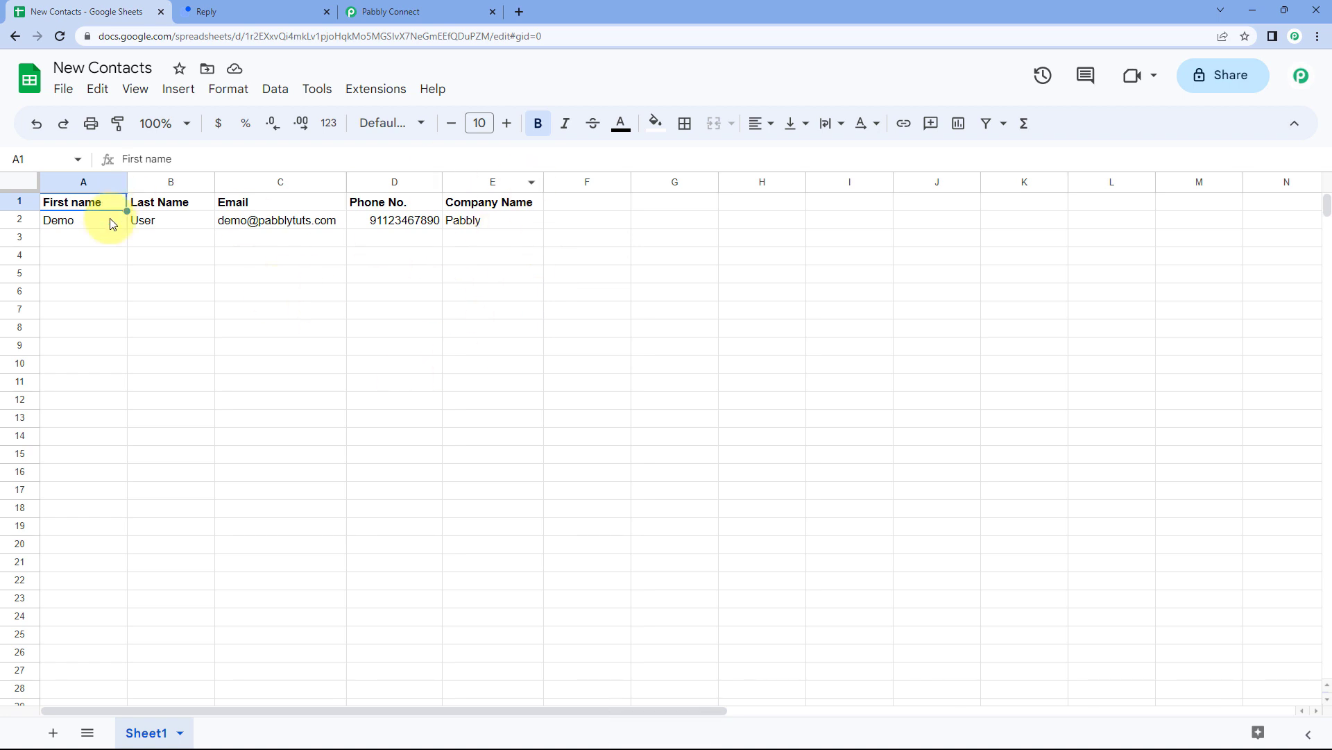
Select the empty row A3:E3 in New Contacts and compare it with the captured webhook response.
{"action": "left_click_drag", "start_coordinate": [113, 242], "coordinate": [469, 243]}
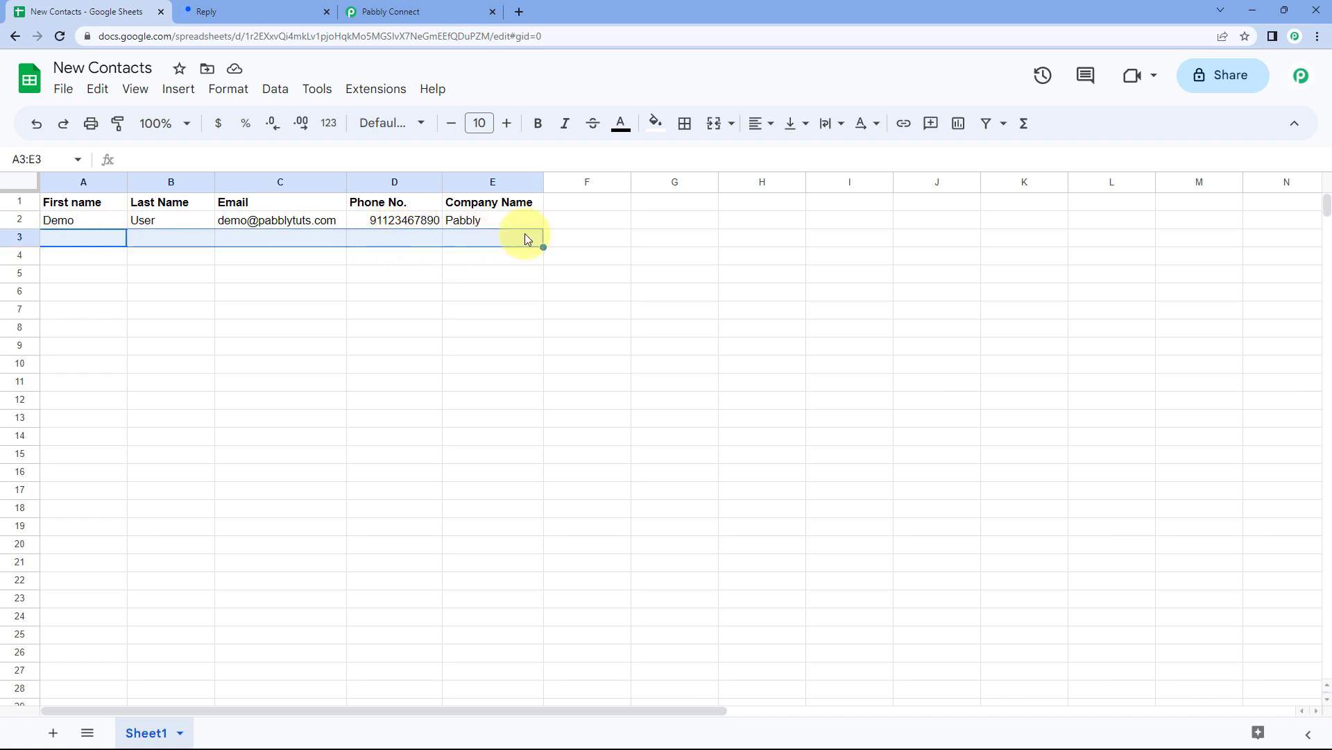
{"action": "left_click", "coordinate": [476, 240]}
{"action": "left_click_drag", "start_coordinate": [519, 244], "coordinate": [97, 244]}
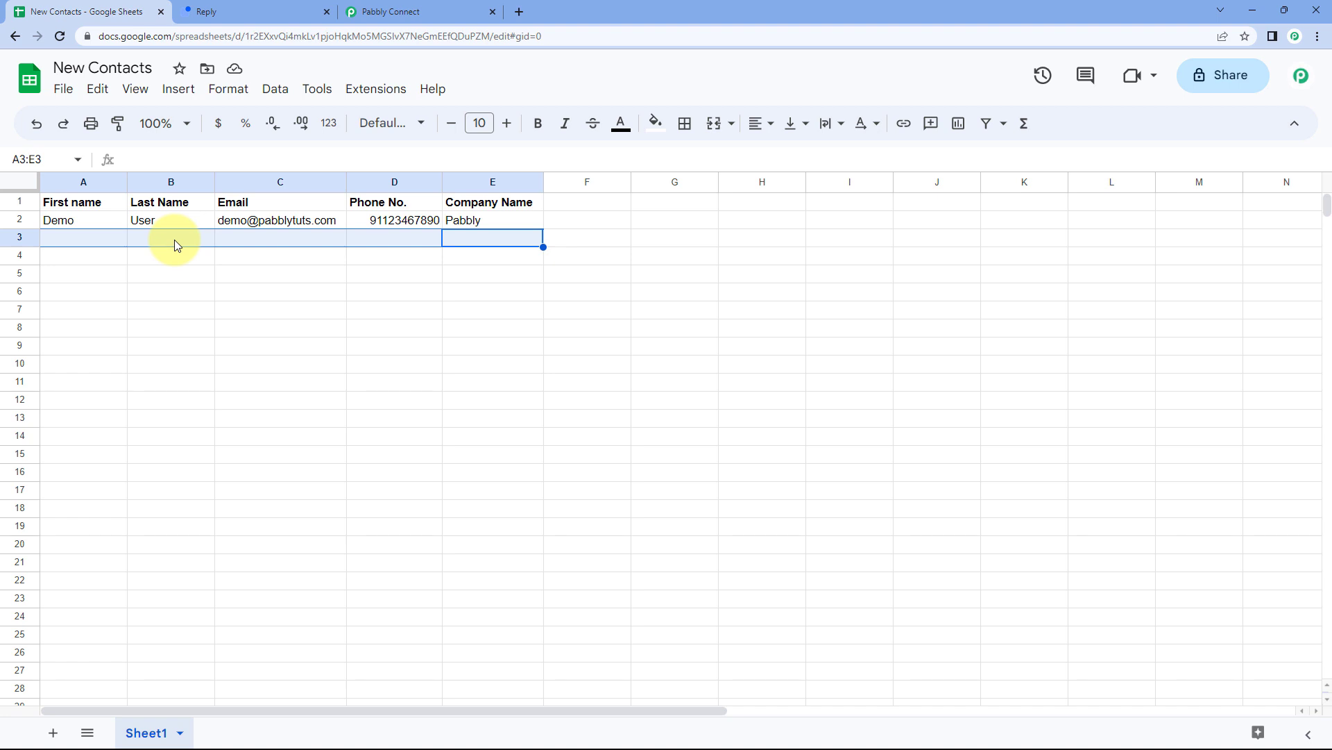
{"action": "left_click", "coordinate": [378, 10]}
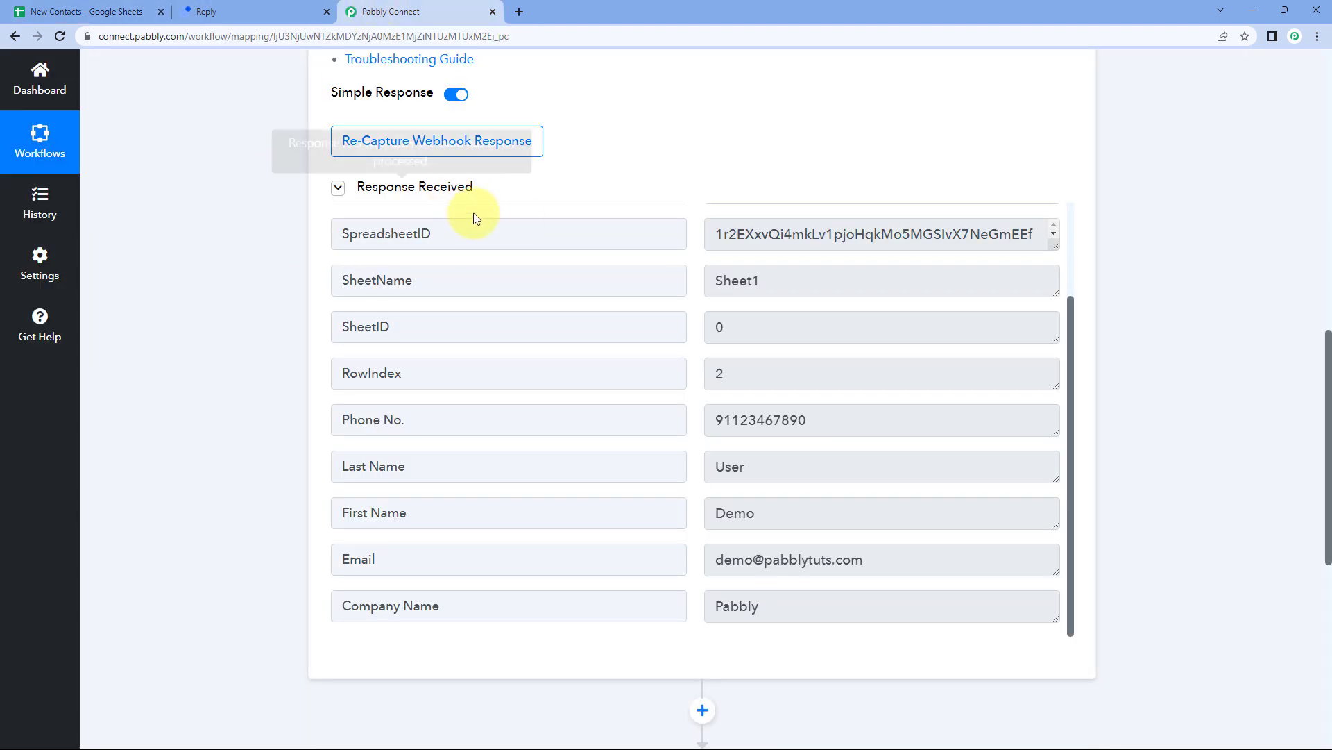
{"action": "left_click", "coordinate": [137, 9]}
{"action": "left_click_drag", "start_coordinate": [90, 242], "coordinate": [488, 236]}
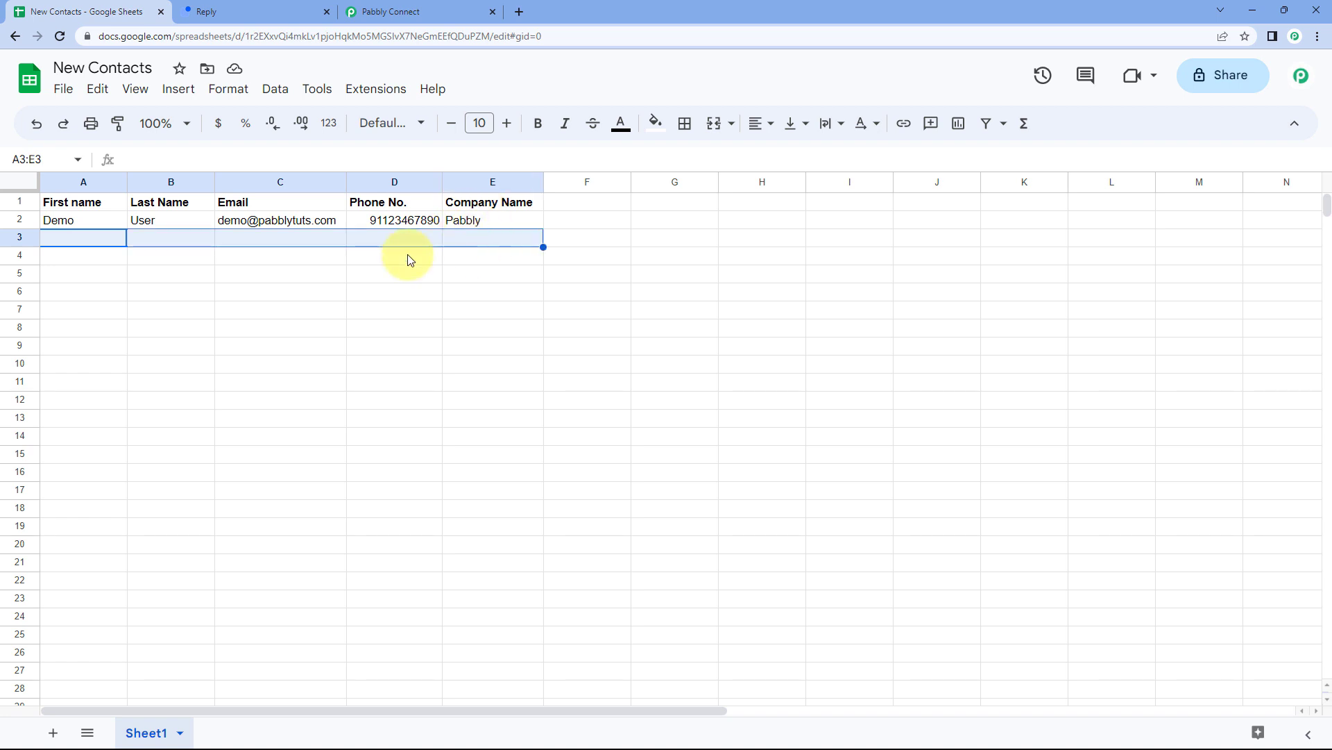
{"action": "left_click", "coordinate": [417, 10]}
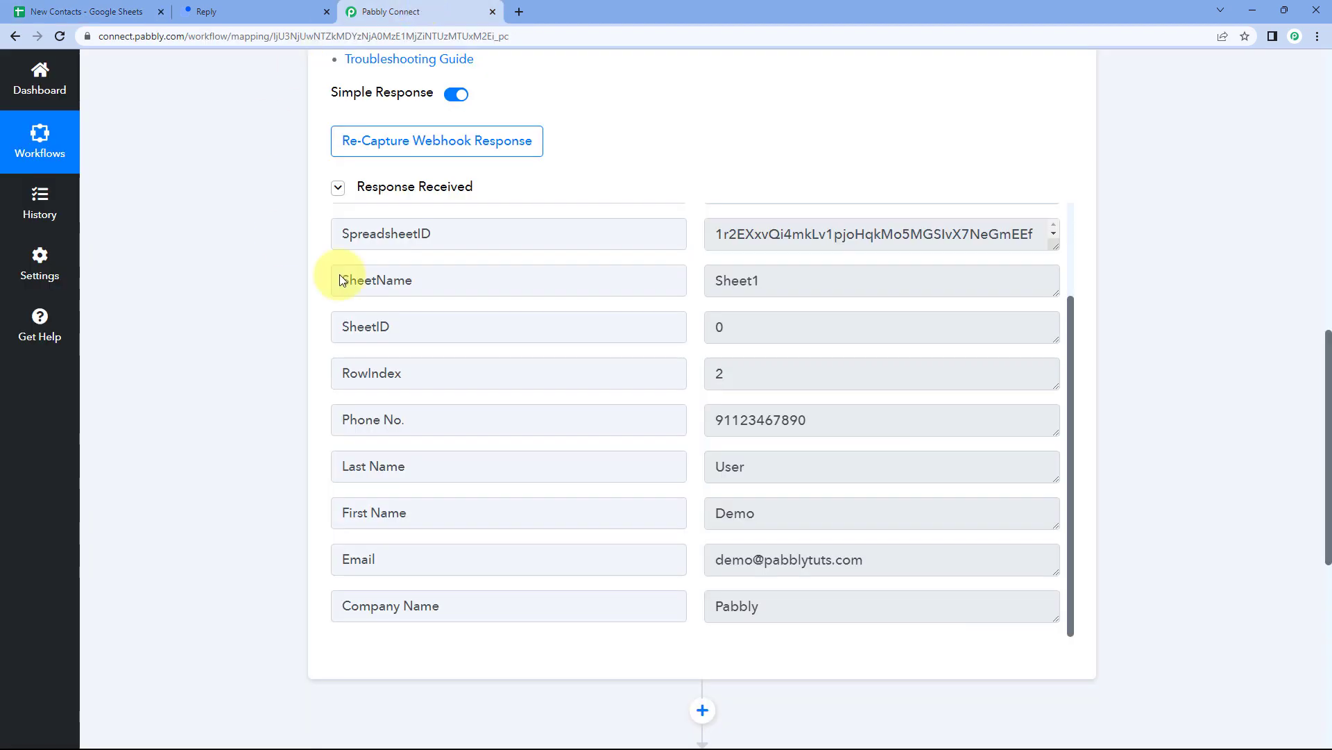
{"action": "scroll", "coordinate": [625, 173], "scroll_direction": "up", "scroll_amount": 3}
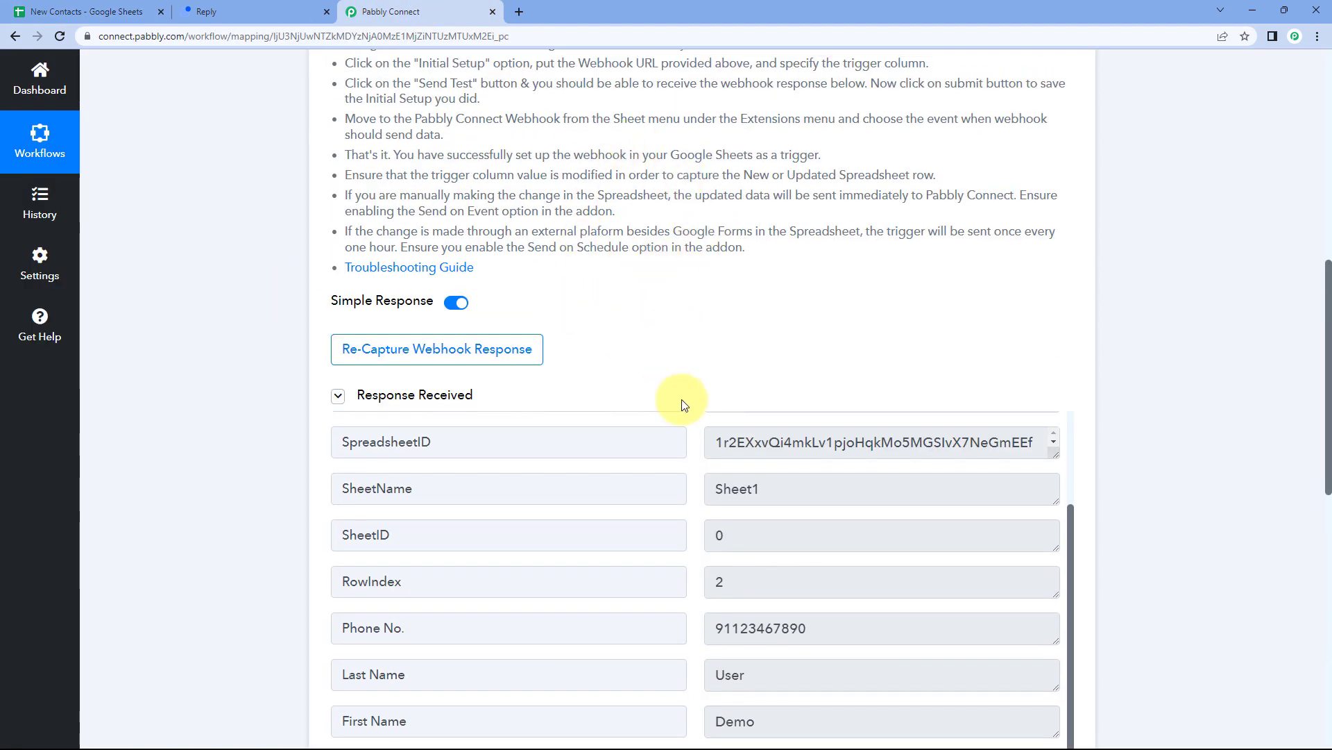
{"action": "scroll", "coordinate": [690, 311], "scroll_direction": "down", "scroll_amount": 2}
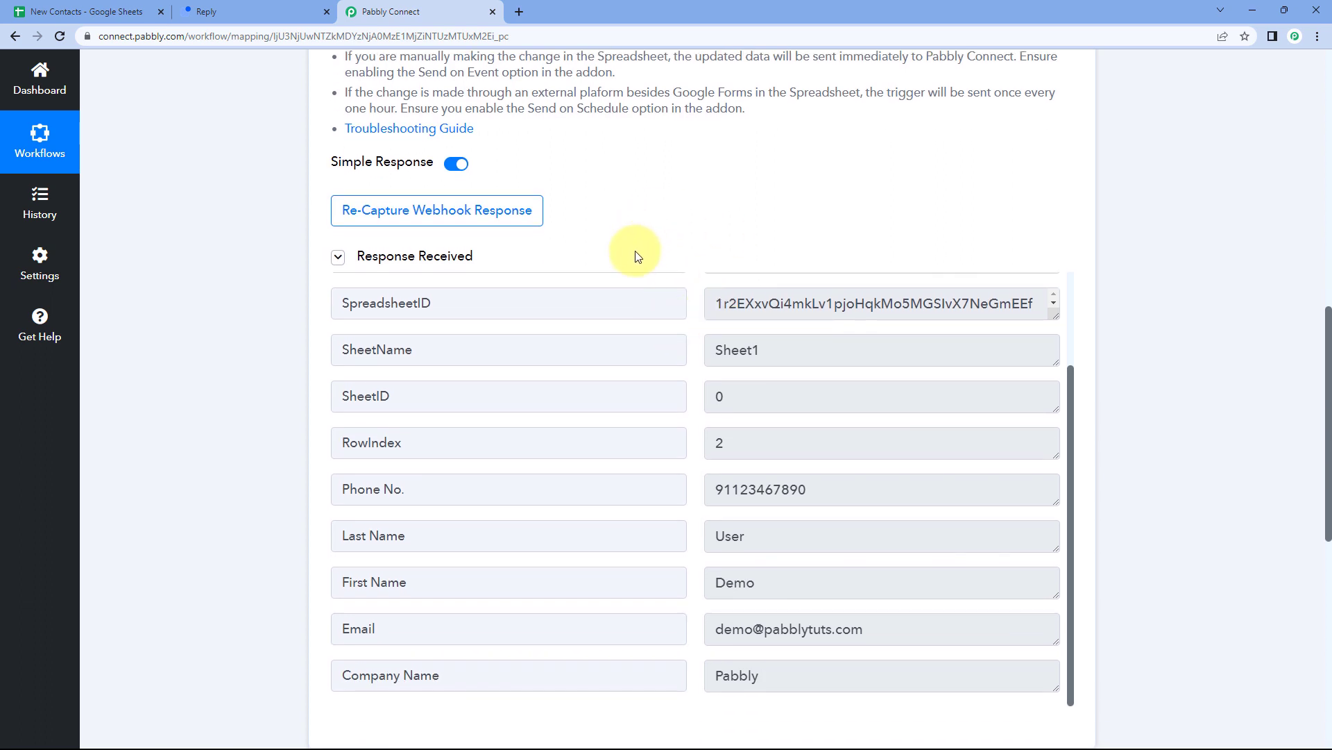
{"action": "scroll", "coordinate": [633, 259], "scroll_direction": "down", "scroll_amount": 2}
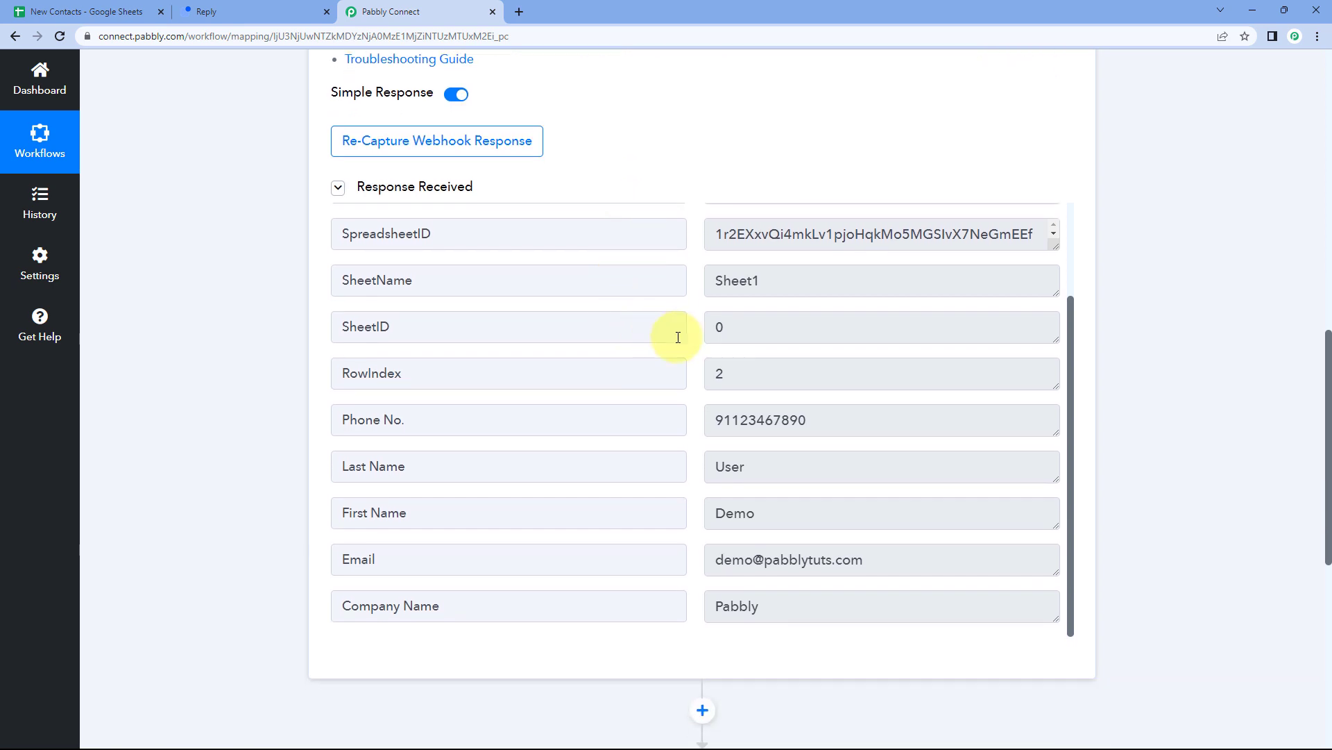
{"action": "scroll", "coordinate": [702, 220], "scroll_direction": "up", "scroll_amount": 1}
{"action": "scroll", "coordinate": [696, 315], "scroll_direction": "down", "scroll_amount": 1}
{"action": "scroll", "coordinate": [696, 316], "scroll_direction": "down", "scroll_amount": 2}
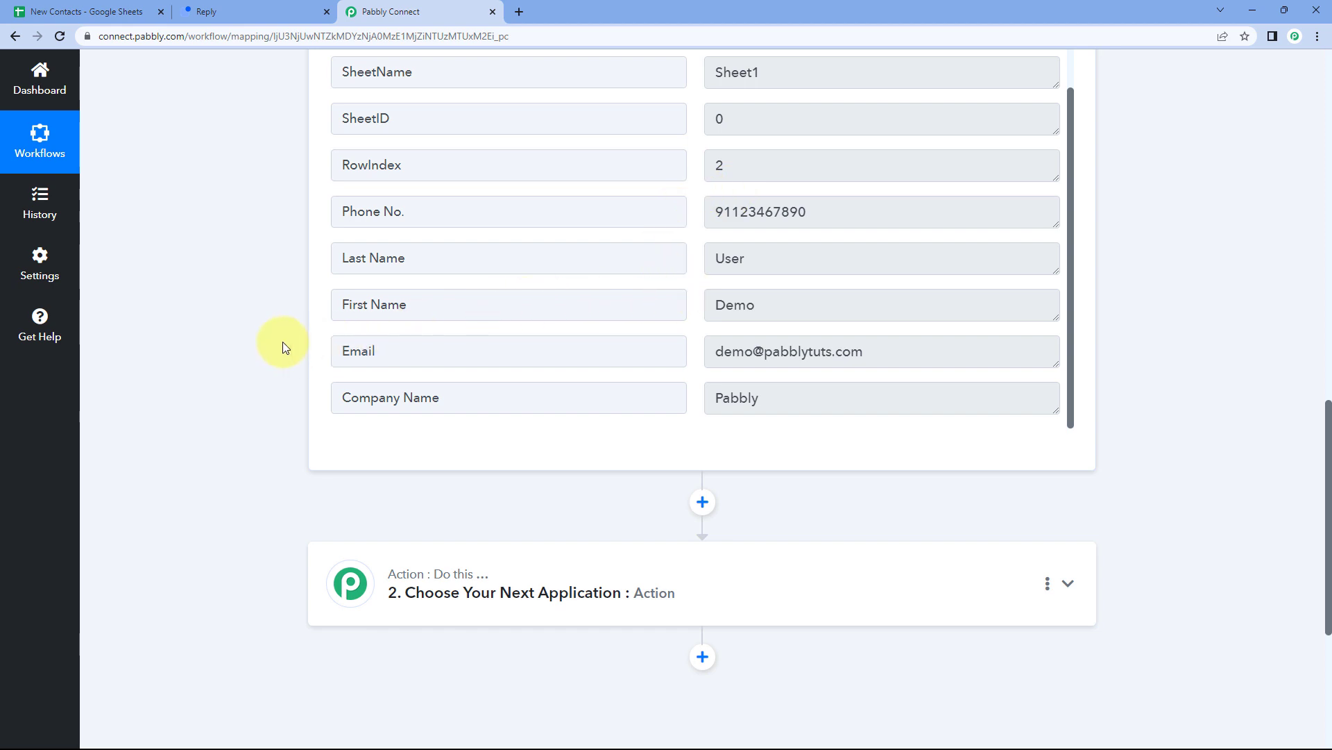
Set the action step to Reply with the Create/Update Person event.
{"action": "scroll", "coordinate": [282, 342], "scroll_direction": "down", "scroll_amount": 5}
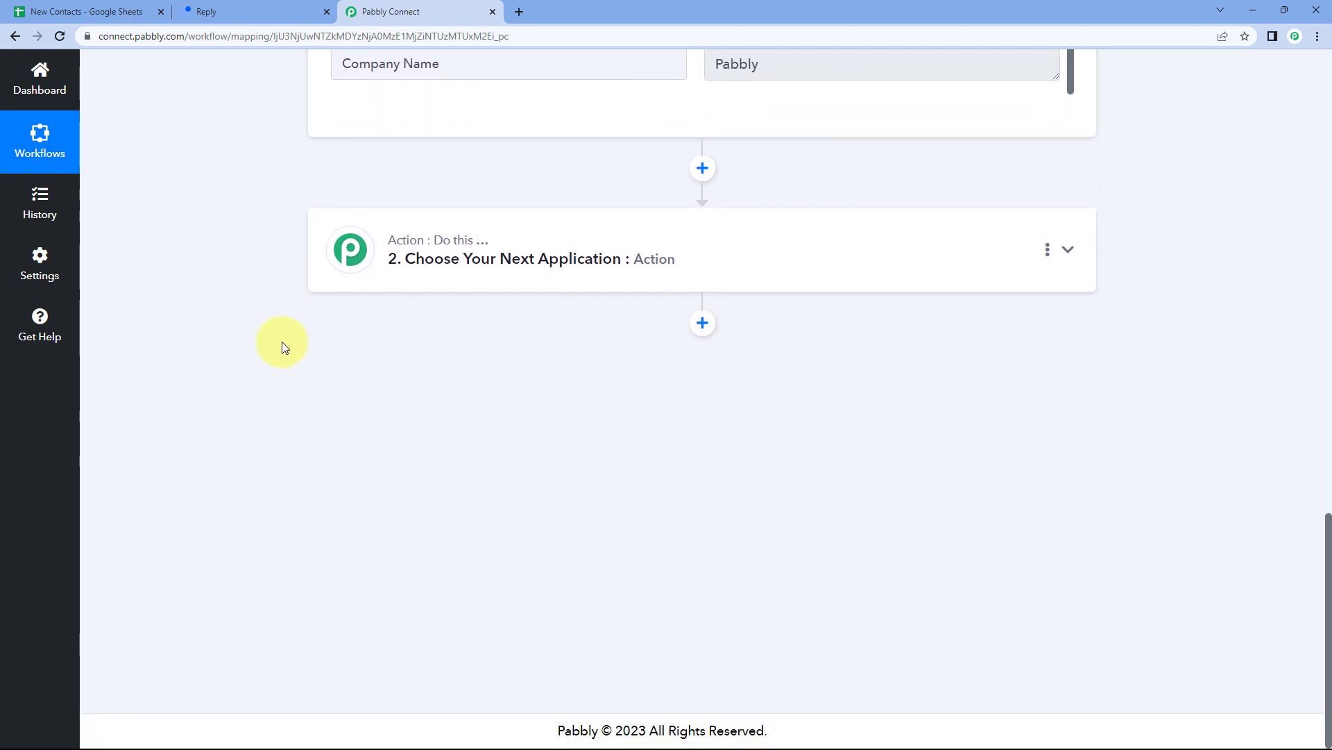
{"action": "left_click", "coordinate": [618, 254]}
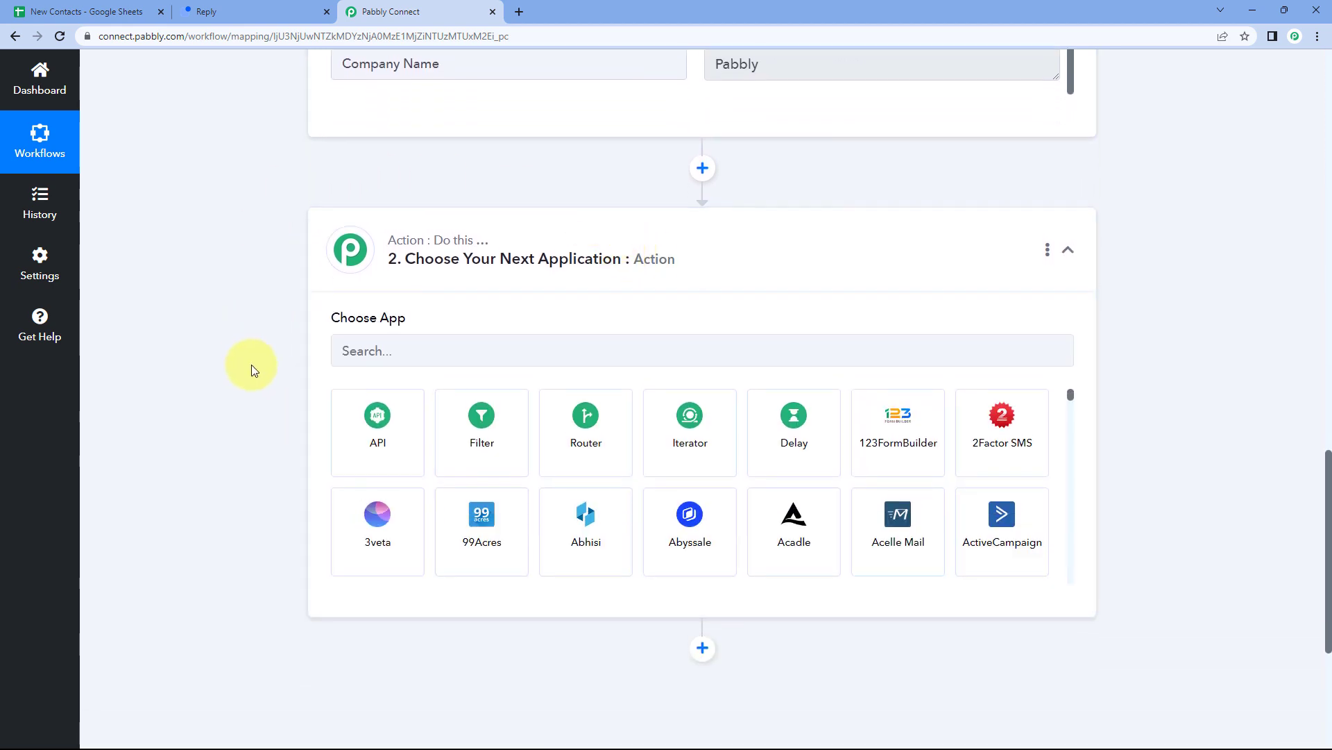
{"action": "left_click", "coordinate": [391, 350]}
{"action": "type", "text": "Reply"}
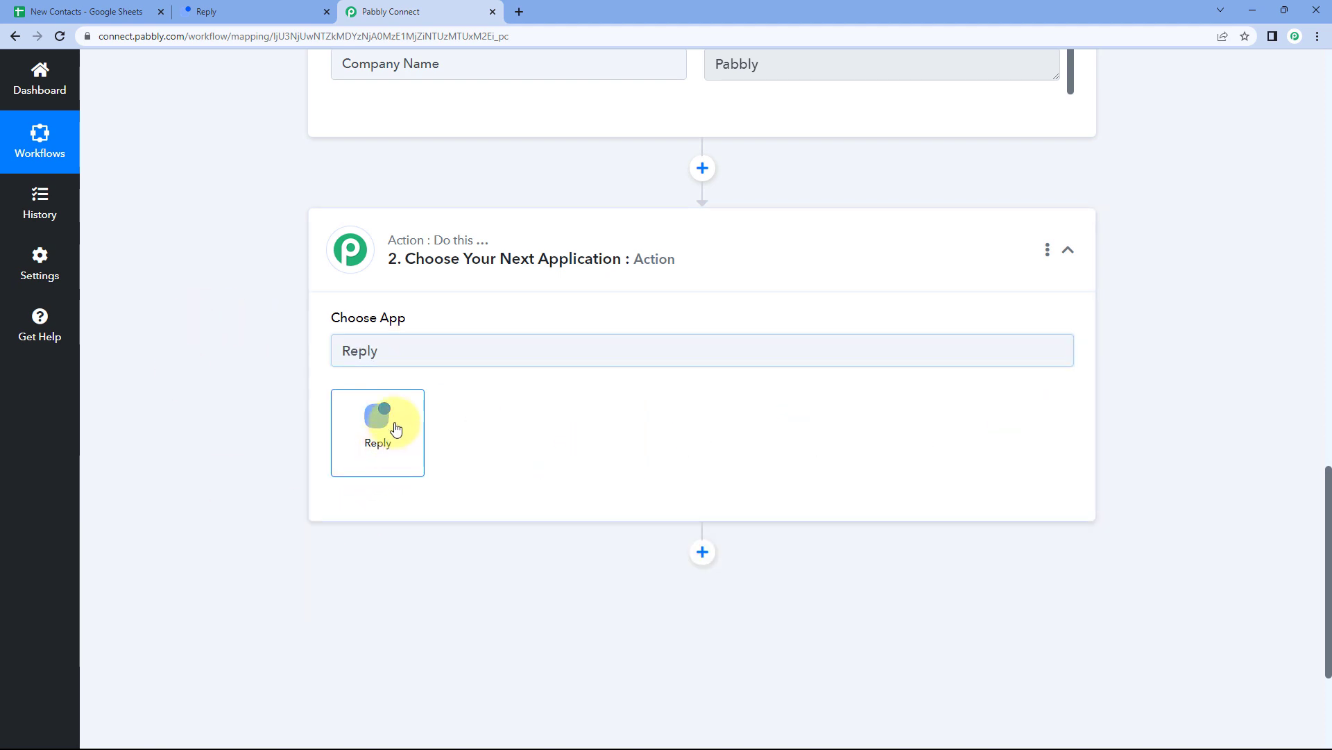
{"action": "left_click", "coordinate": [392, 416]}
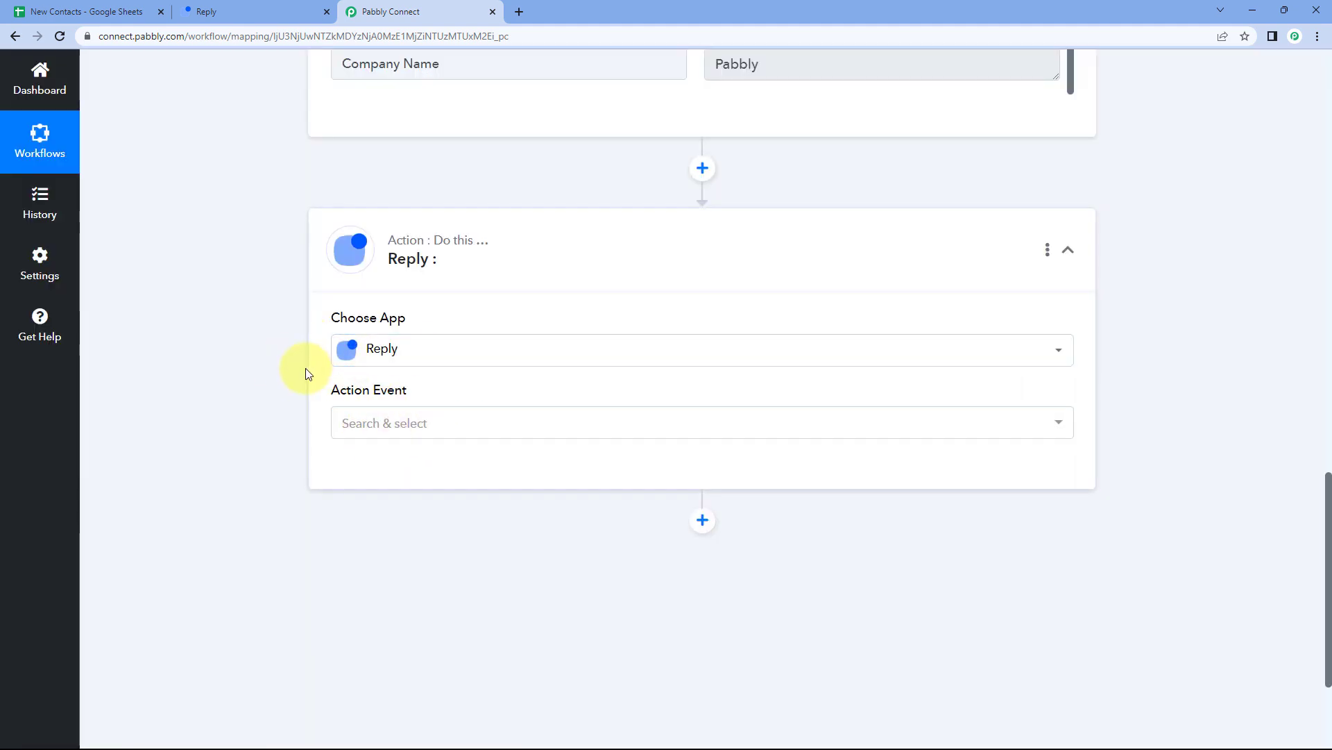
{"action": "scroll", "coordinate": [306, 372], "scroll_direction": "down", "scroll_amount": 2}
{"action": "left_click", "coordinate": [447, 283]}
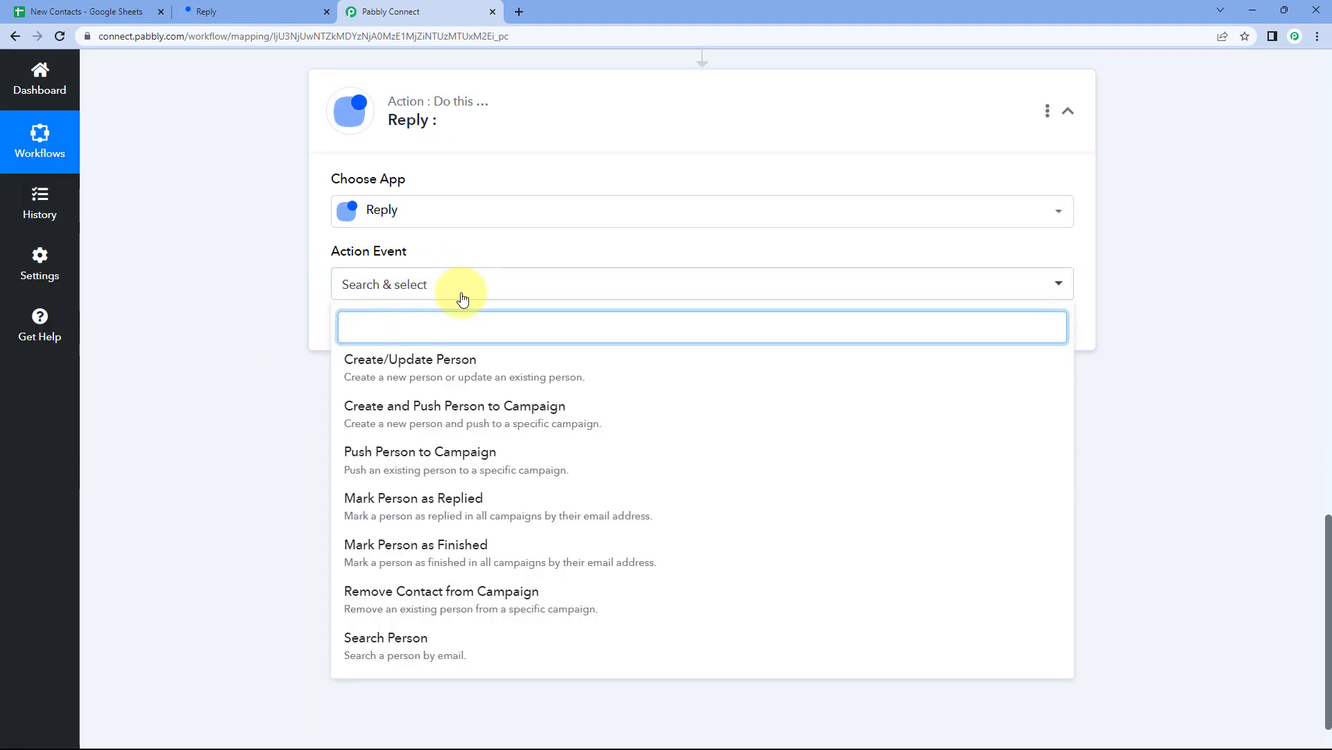
{"action": "left_click", "coordinate": [467, 369]}
Add a new Reply connection and switch to Reply to find the API key.
{"action": "left_click", "coordinate": [378, 331]}
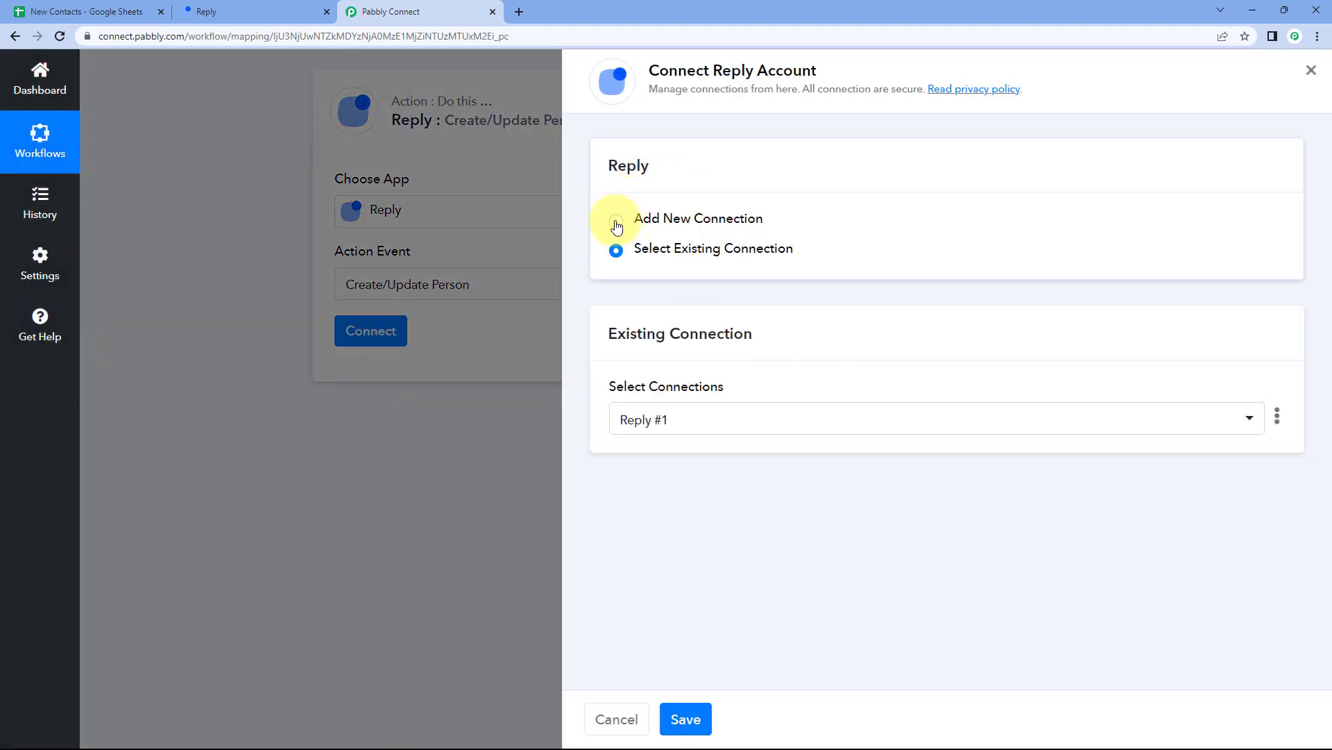
{"action": "left_click", "coordinate": [616, 222]}
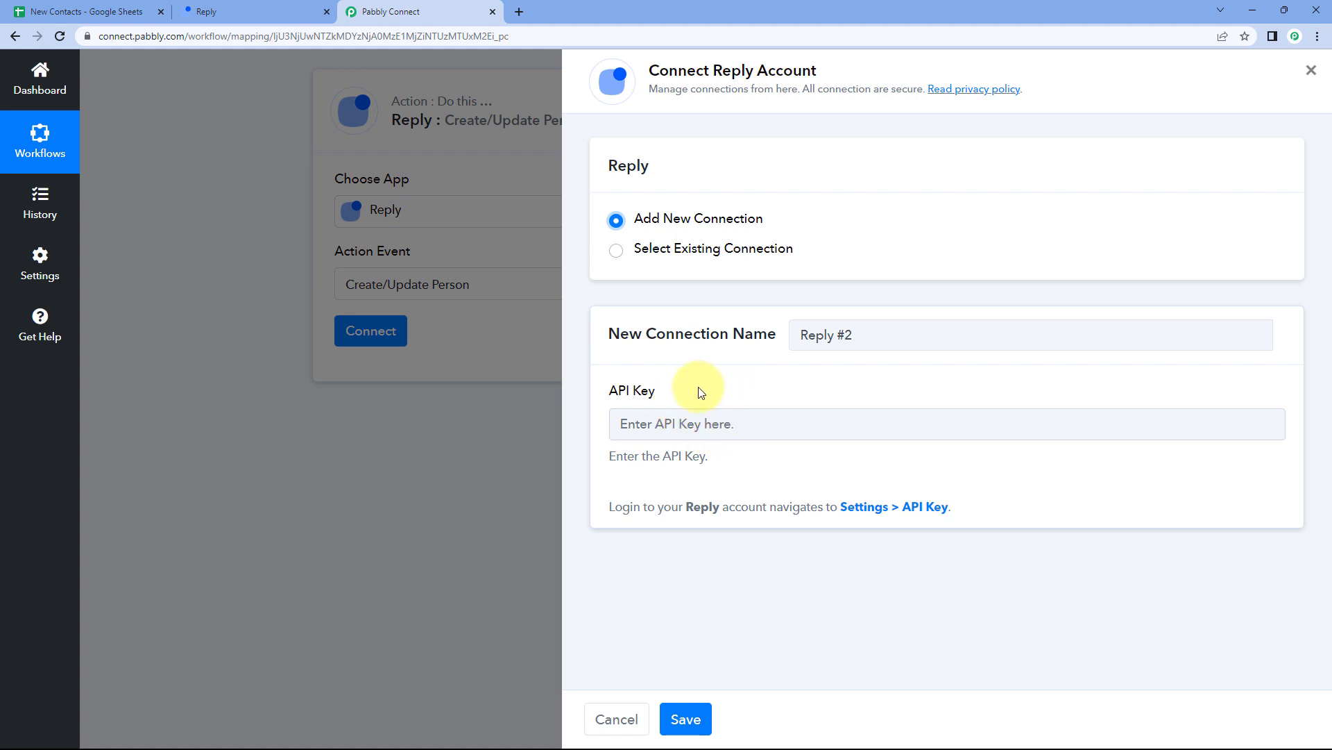
{"action": "left_click", "coordinate": [226, 12]}
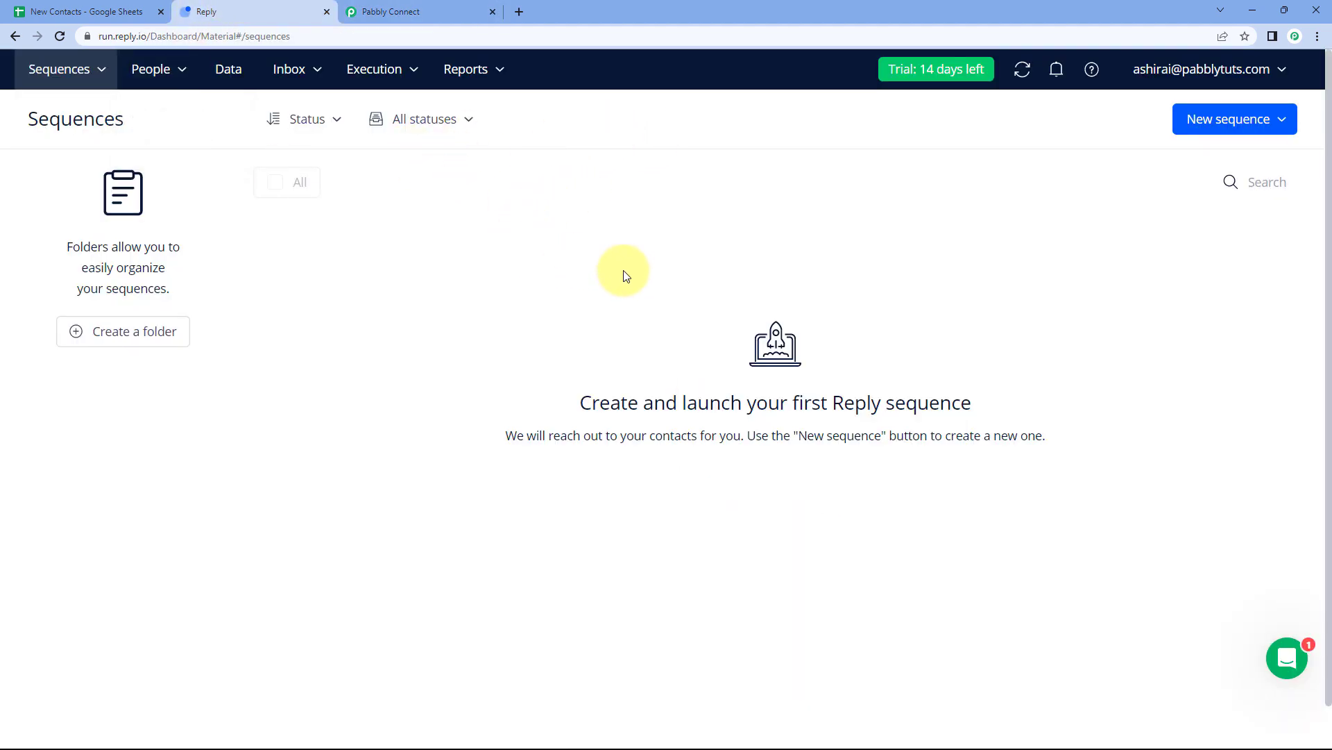
Copy the account's API key from Reply.io's Settings > API Key page.
{"action": "left_click", "coordinate": [1243, 72]}
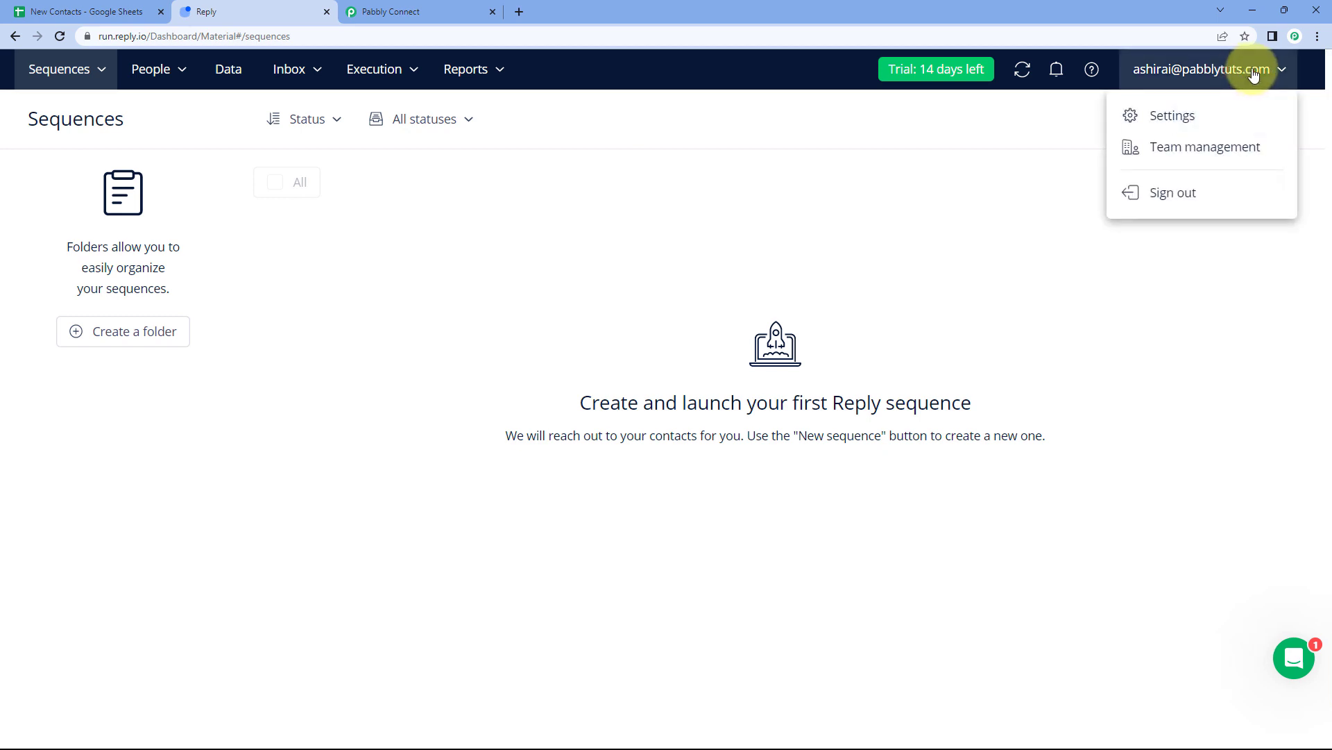
{"action": "left_click", "coordinate": [1178, 118]}
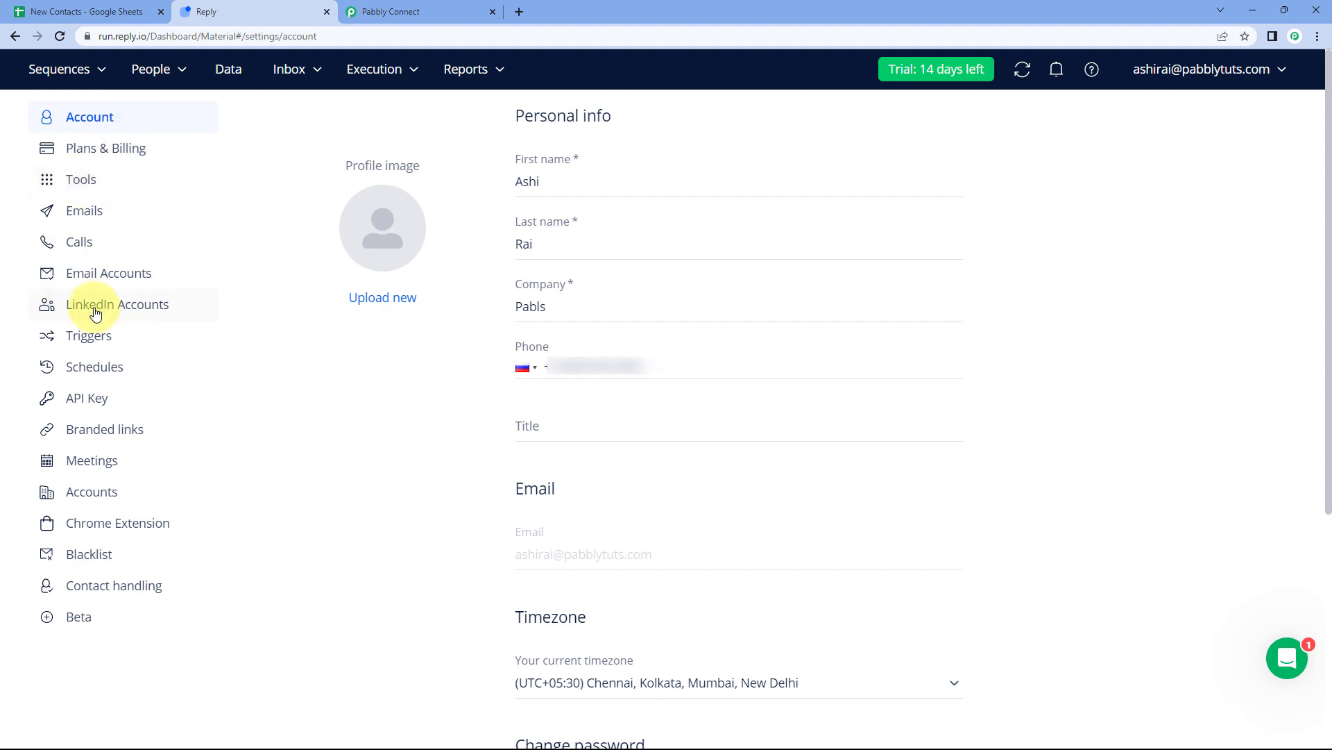
{"action": "left_click", "coordinate": [89, 407]}
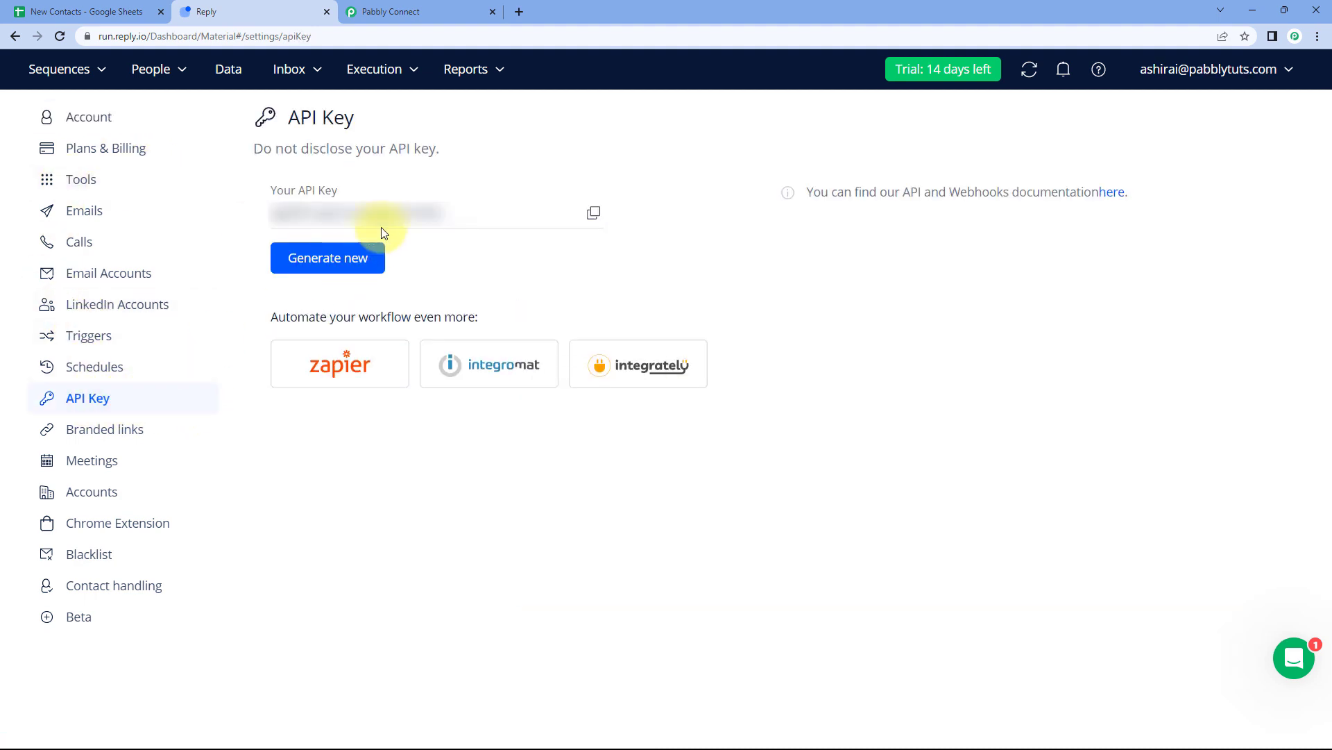
{"action": "left_click", "coordinate": [595, 213]}
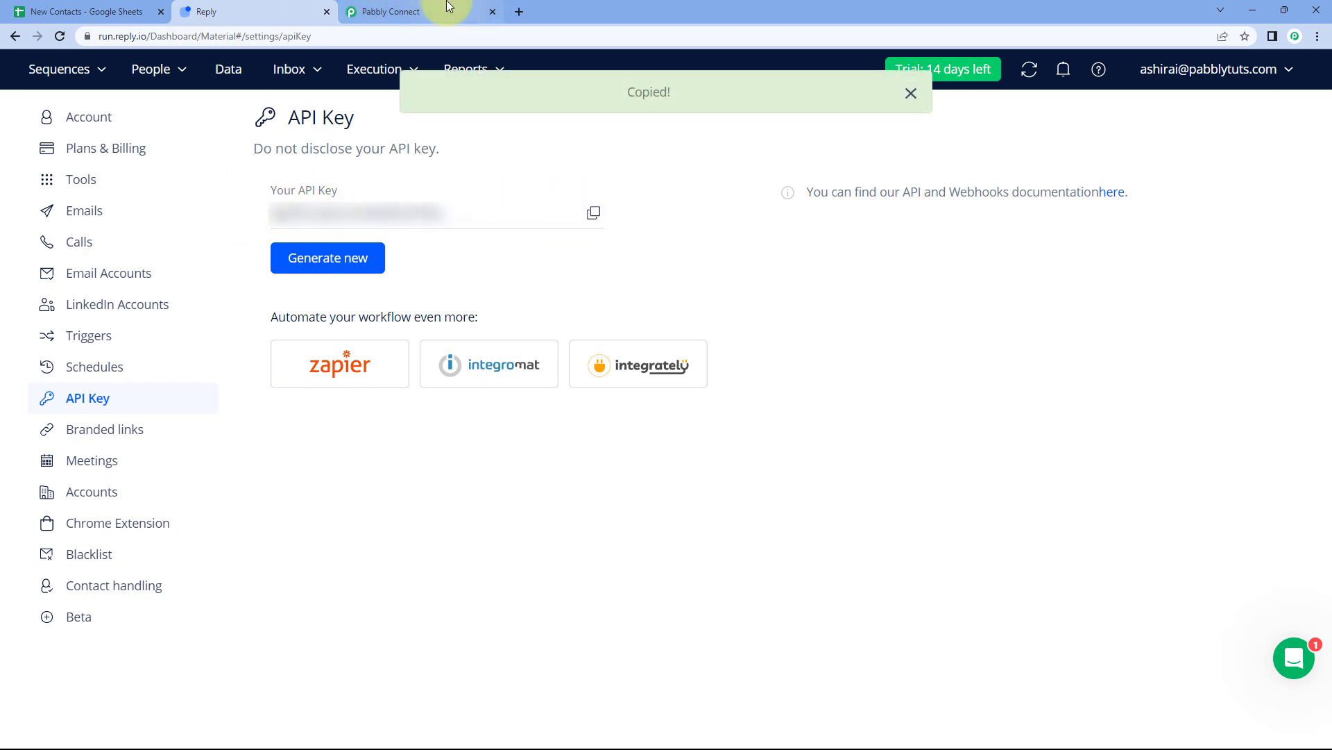
{"action": "left_click", "coordinate": [448, 7]}
Paste the copied API key into the connection's API Key field and save it.
{"action": "left_click", "coordinate": [683, 422]}
{"action": "right_click", "coordinate": [680, 422]}
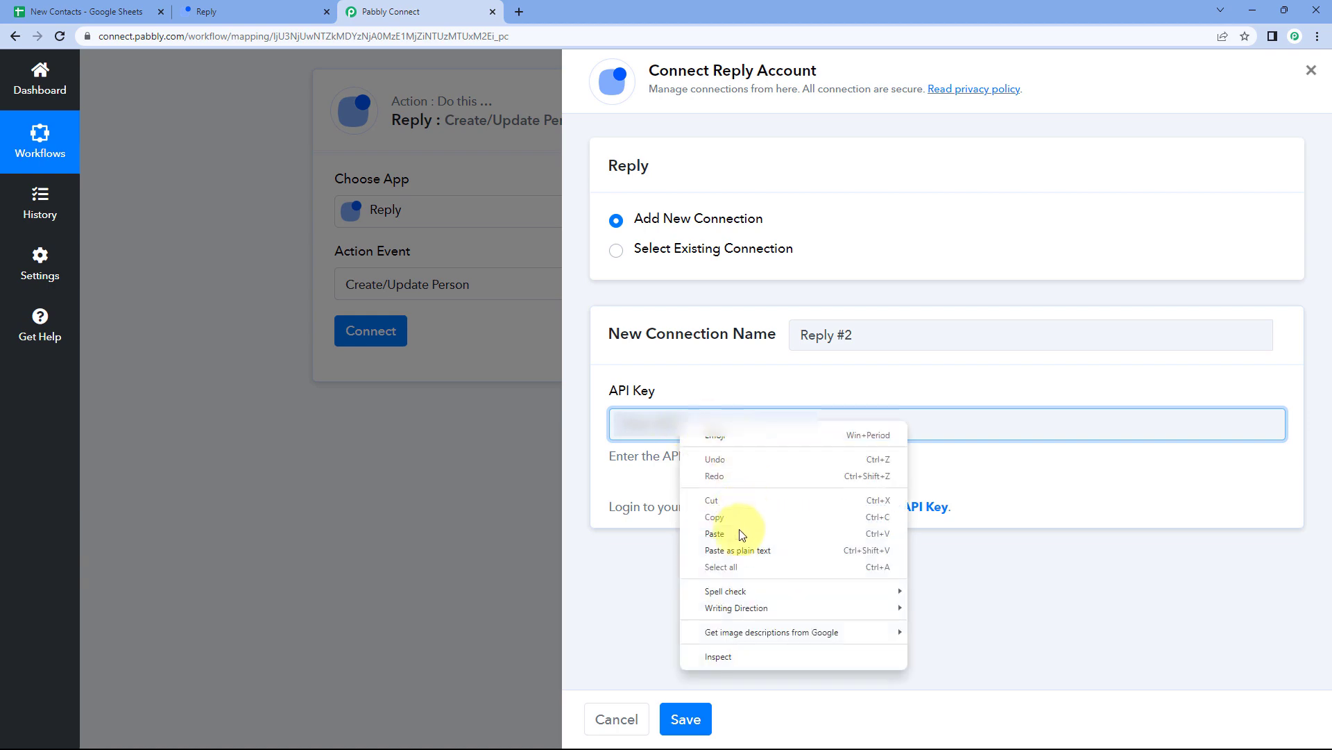
{"action": "left_click", "coordinate": [740, 534]}
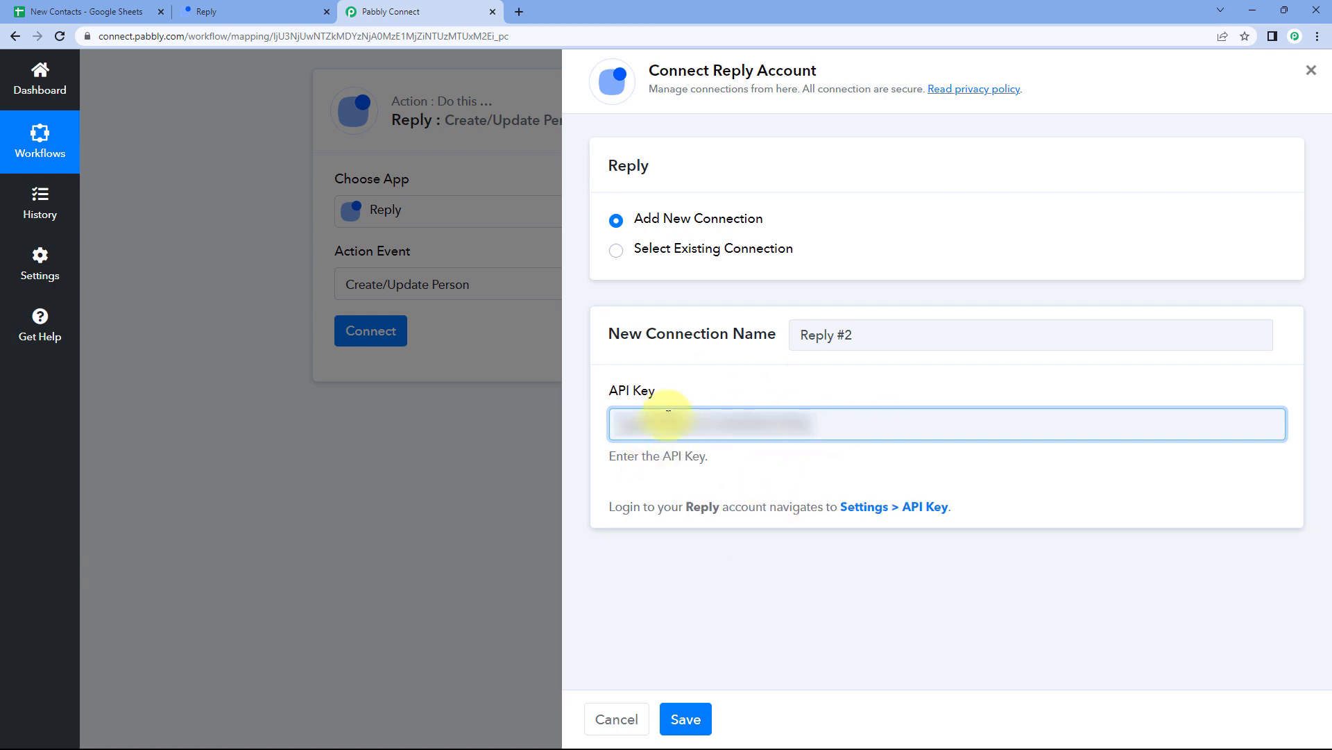
{"action": "left_click", "coordinate": [697, 716]}
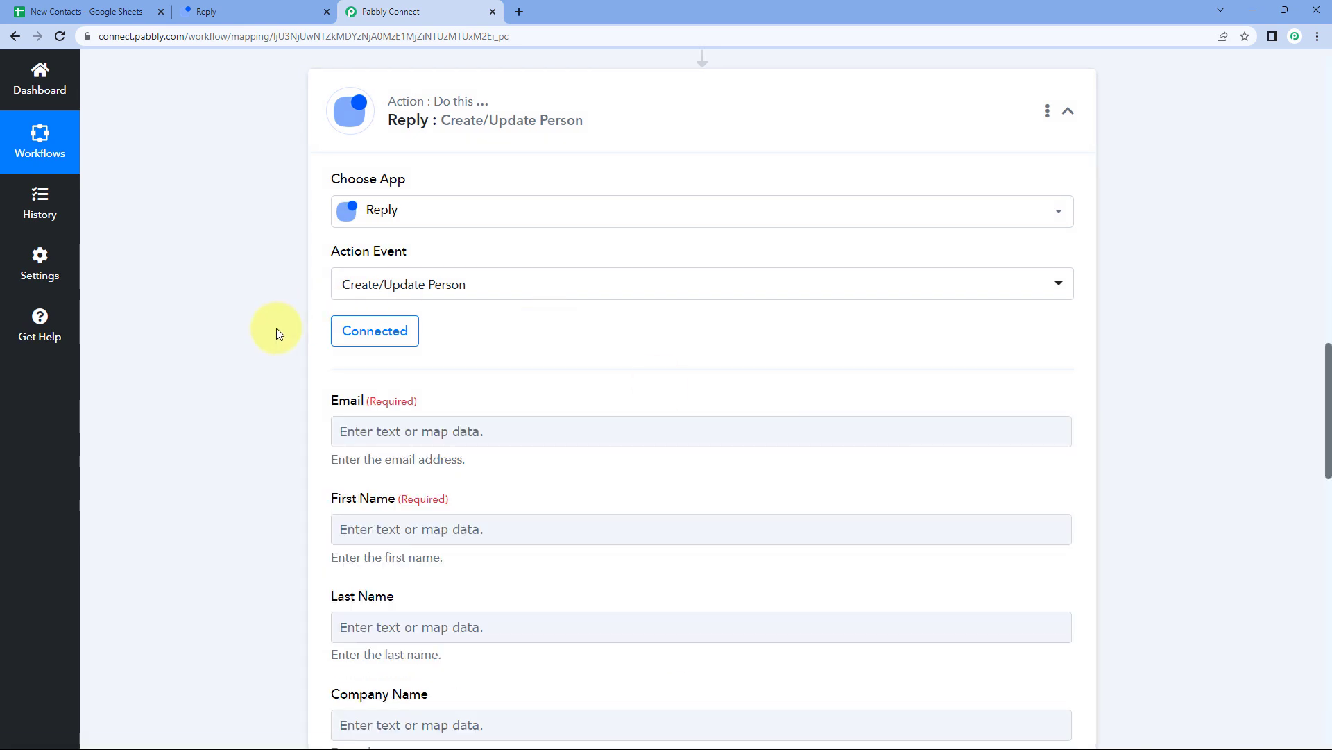
Review the exposed Create/Update Person fields and focus the Email field.
{"action": "scroll", "coordinate": [277, 329], "scroll_direction": "down", "scroll_amount": 1}
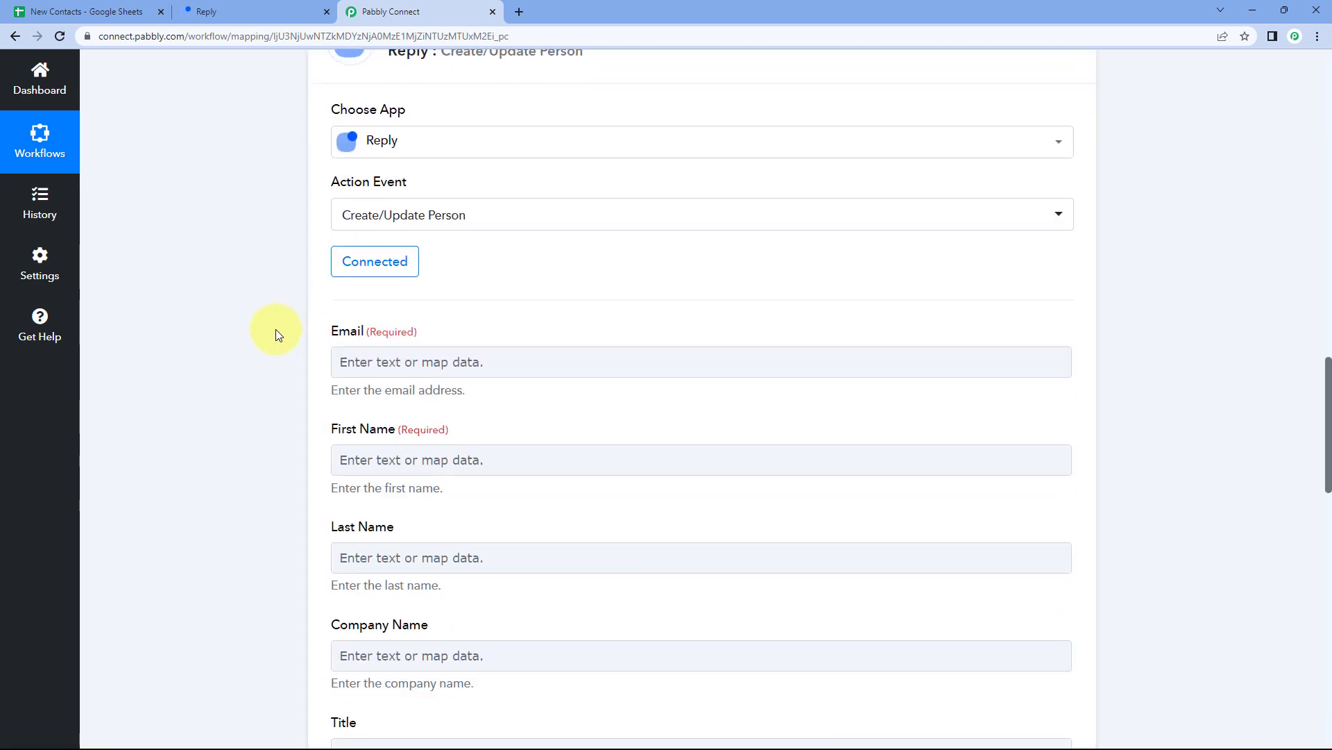
{"action": "scroll", "coordinate": [278, 321], "scroll_direction": "down", "scroll_amount": 1}
{"action": "scroll", "coordinate": [237, 322], "scroll_direction": "down", "scroll_amount": 1}
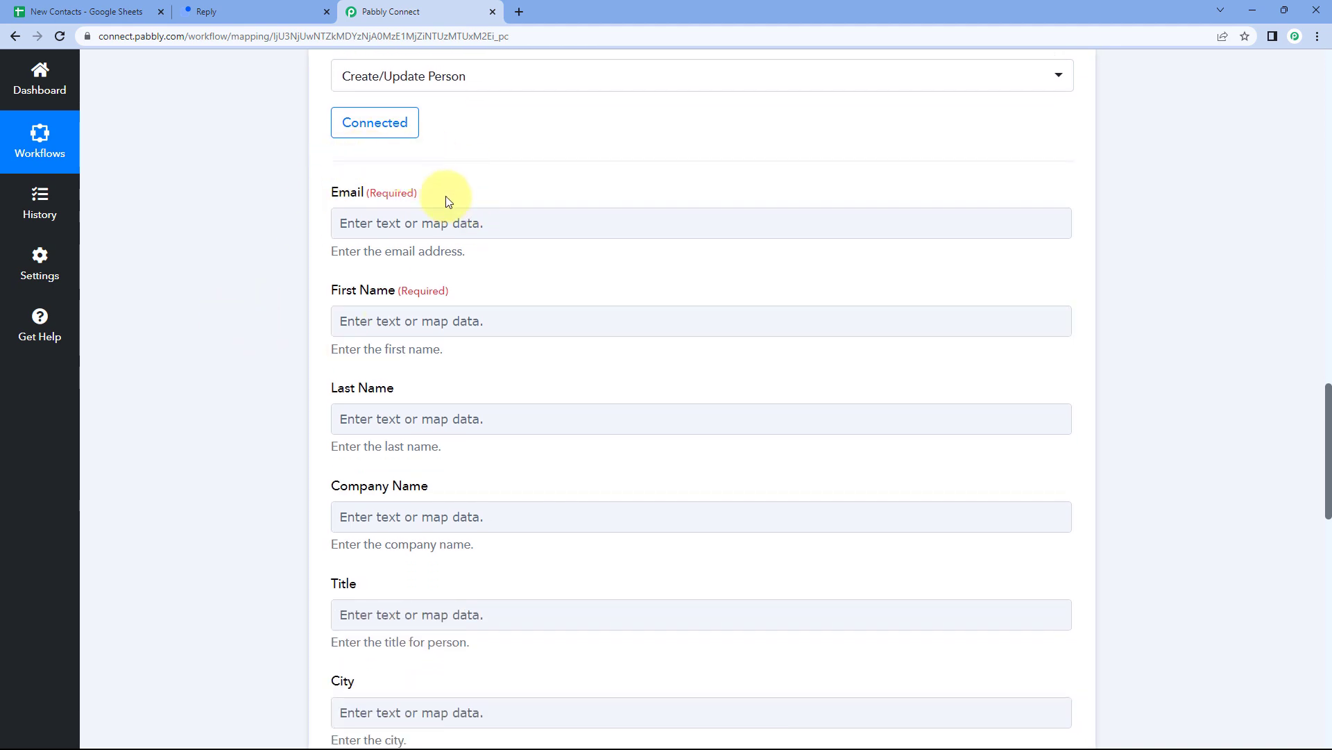
{"action": "scroll", "coordinate": [334, 244], "scroll_direction": "down", "scroll_amount": 3}
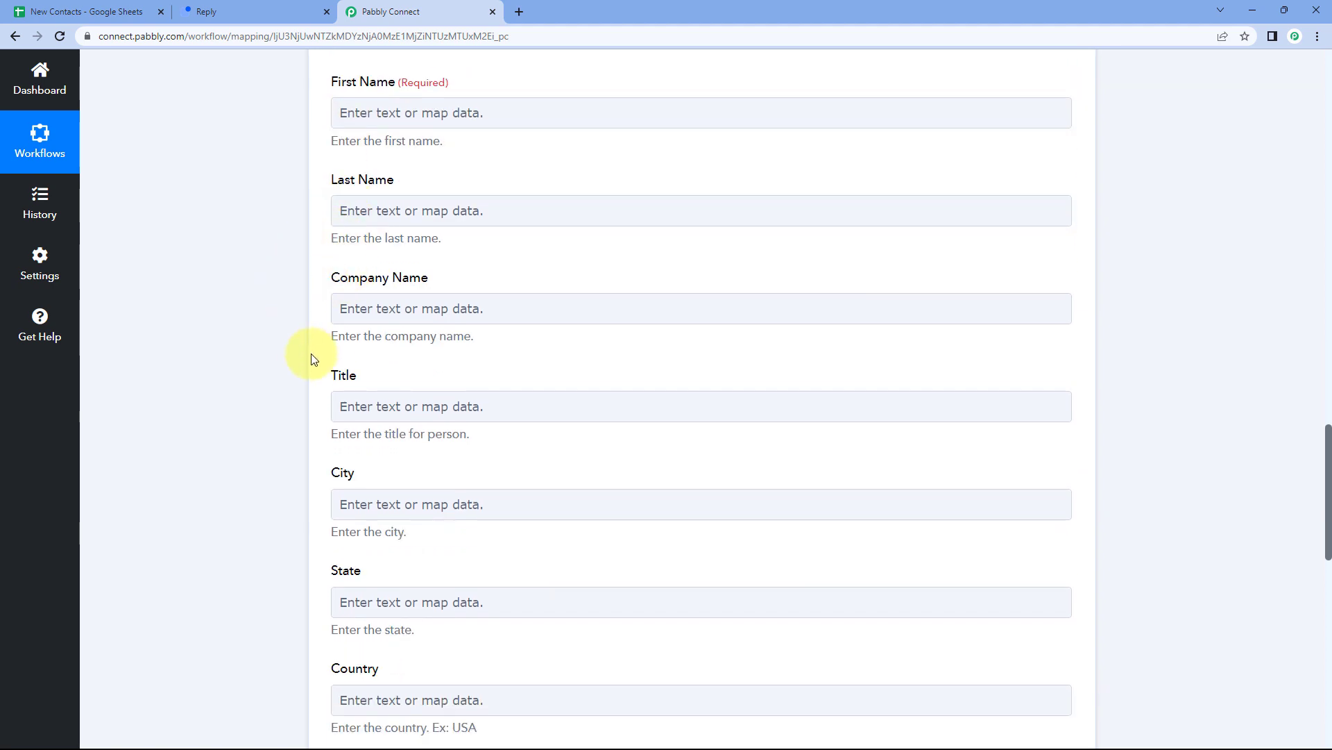
{"action": "scroll", "coordinate": [310, 362], "scroll_direction": "up", "scroll_amount": 5}
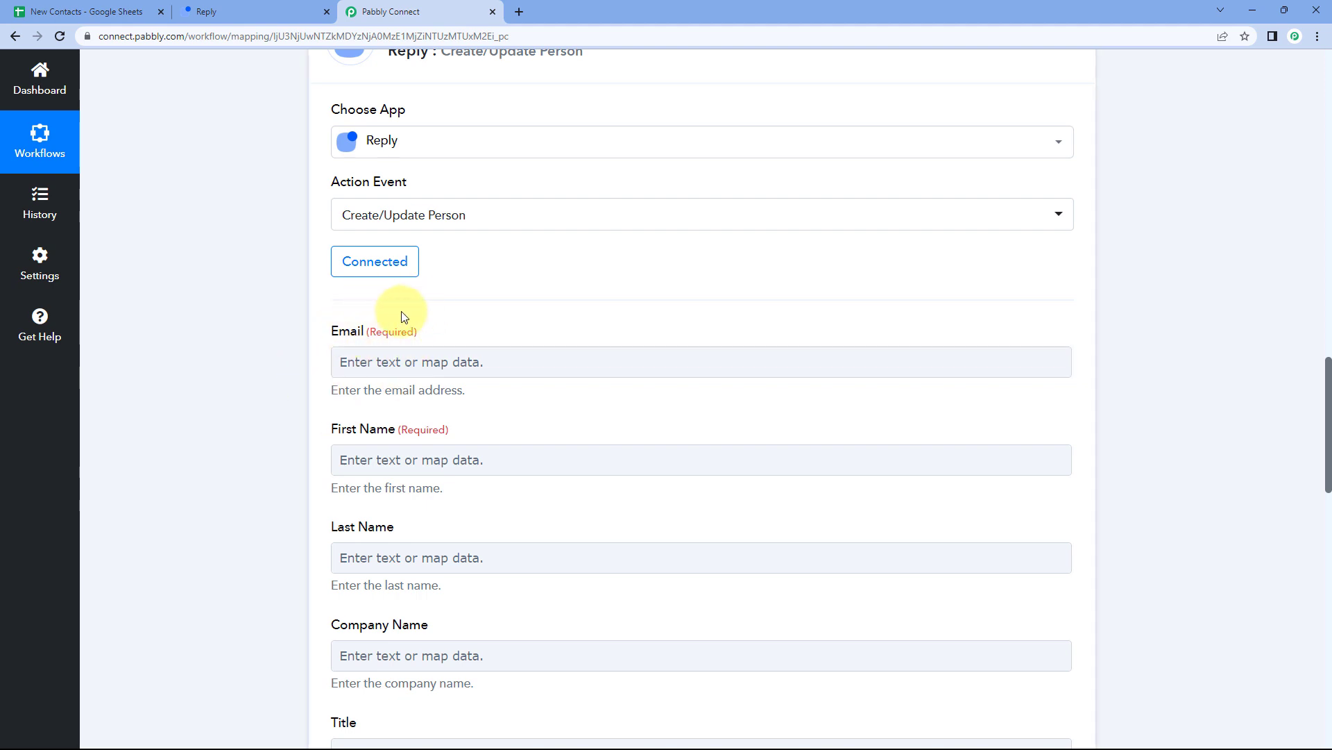
{"action": "left_click", "coordinate": [360, 349]}
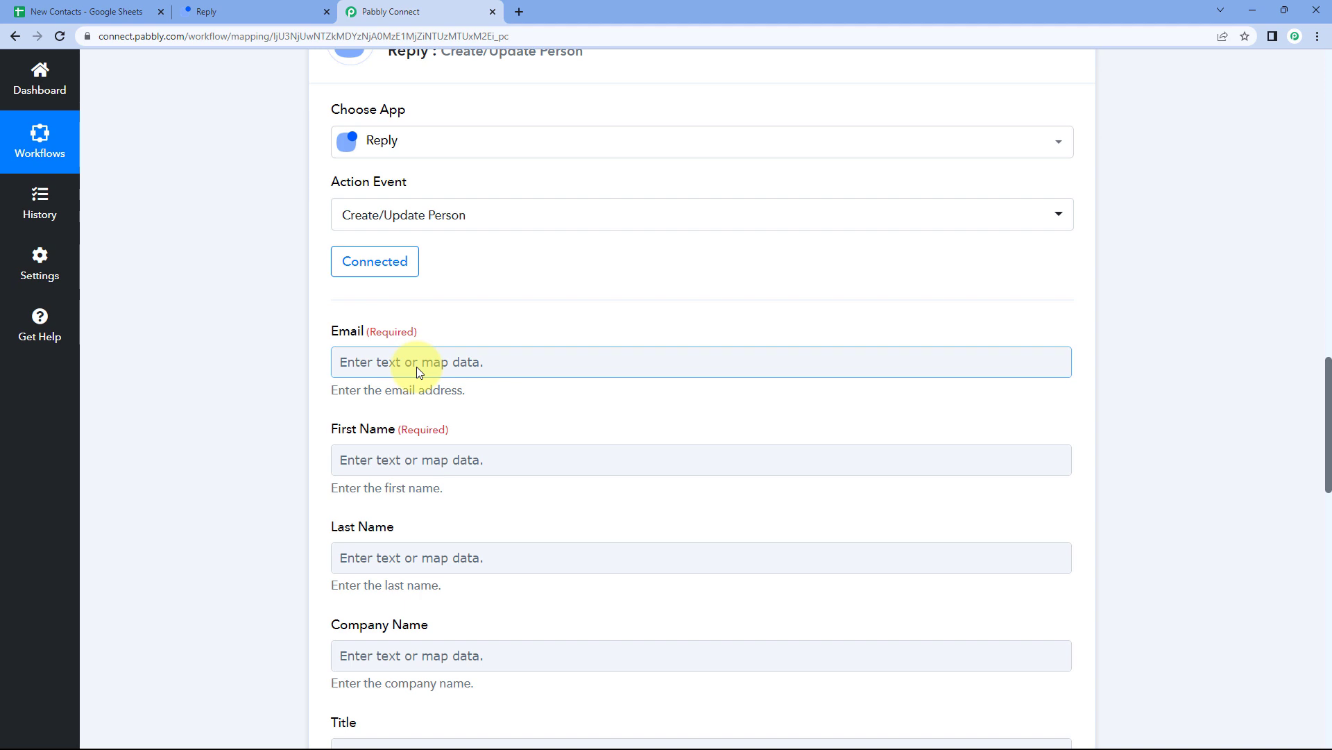
{"action": "scroll", "coordinate": [578, 274], "scroll_direction": "up", "scroll_amount": 6}
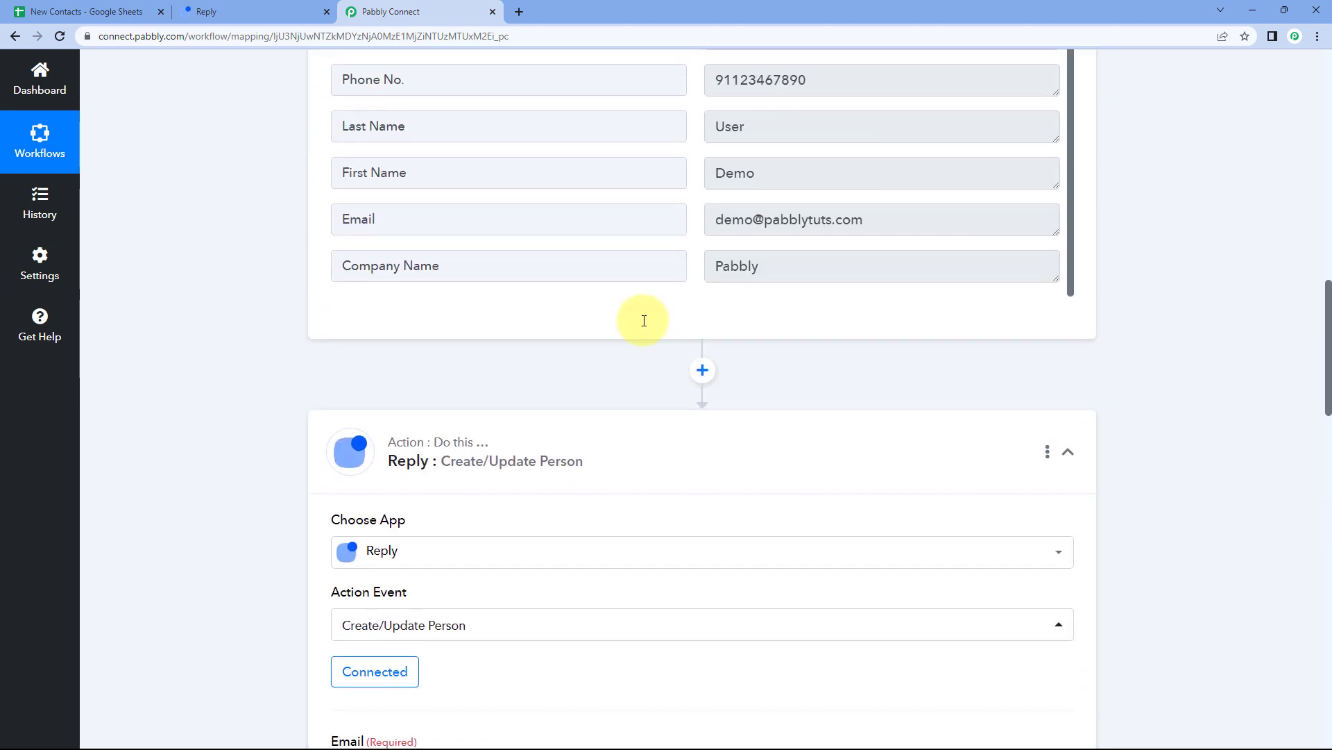
{"action": "scroll", "coordinate": [644, 320], "scroll_direction": "up", "scroll_amount": 2}
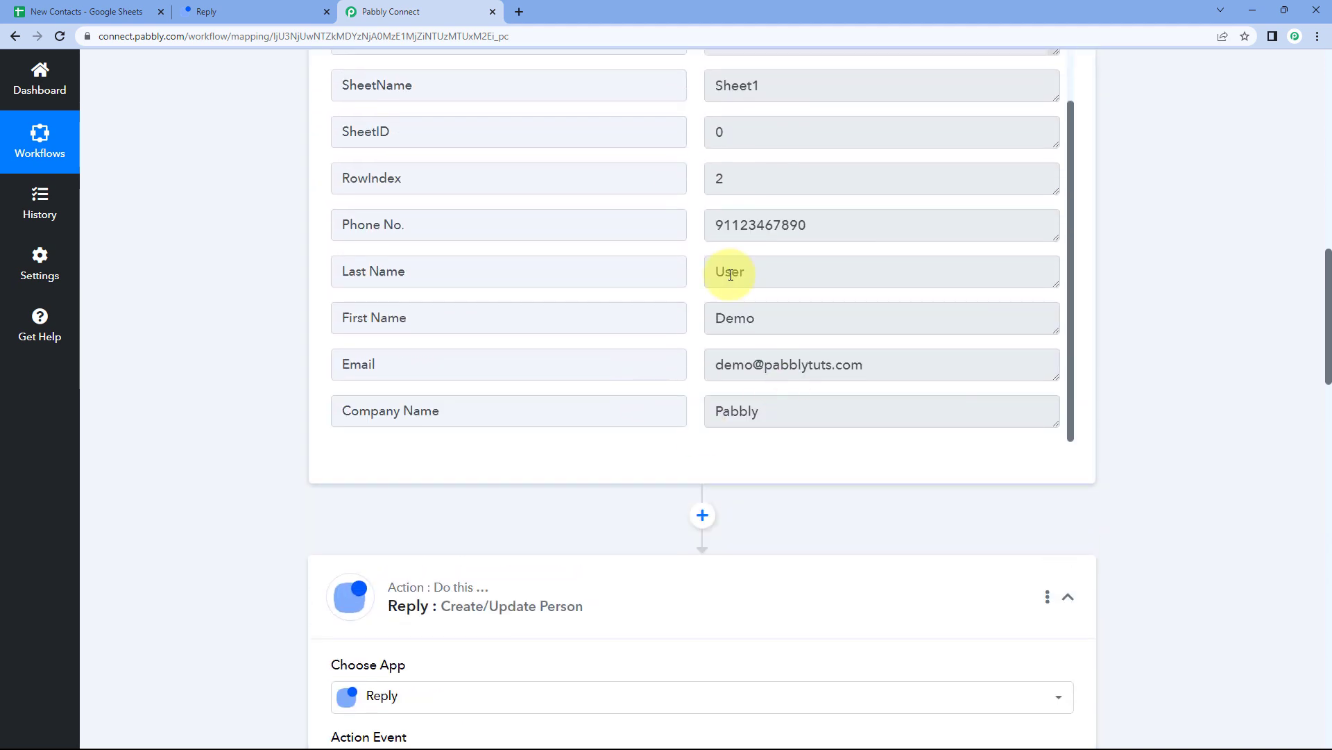
{"action": "left_click", "coordinate": [711, 367]}
{"action": "key", "text": "ctrl+a"}
{"action": "left_click", "coordinate": [83, 12]}
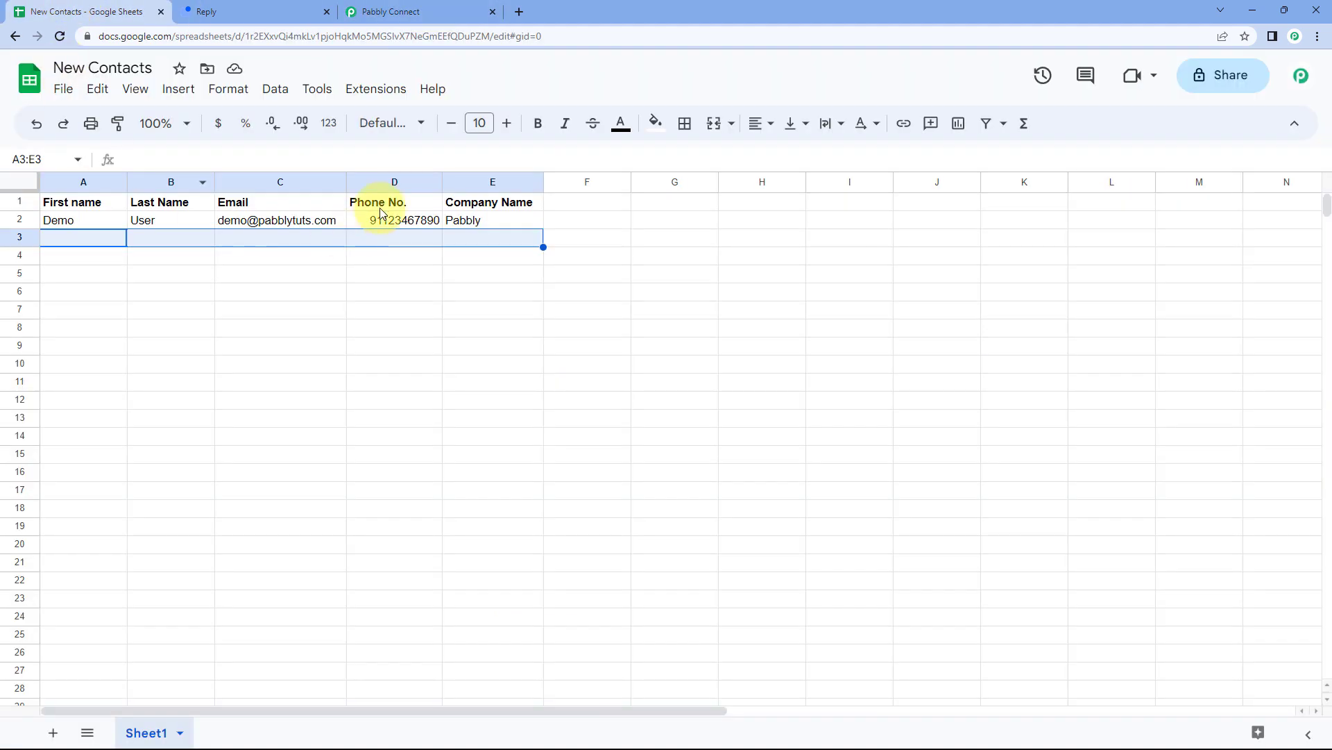
{"action": "left_click", "coordinate": [326, 222]}
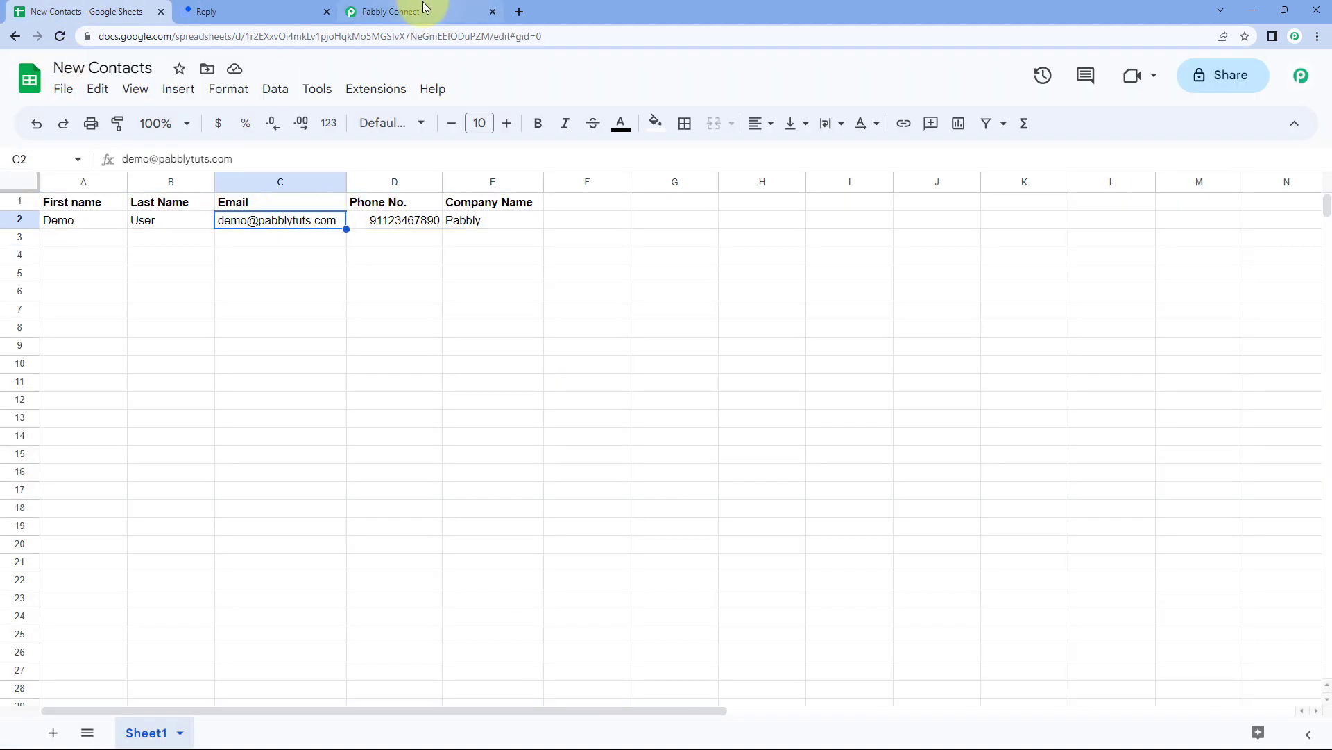
{"action": "left_click", "coordinate": [424, 9]}
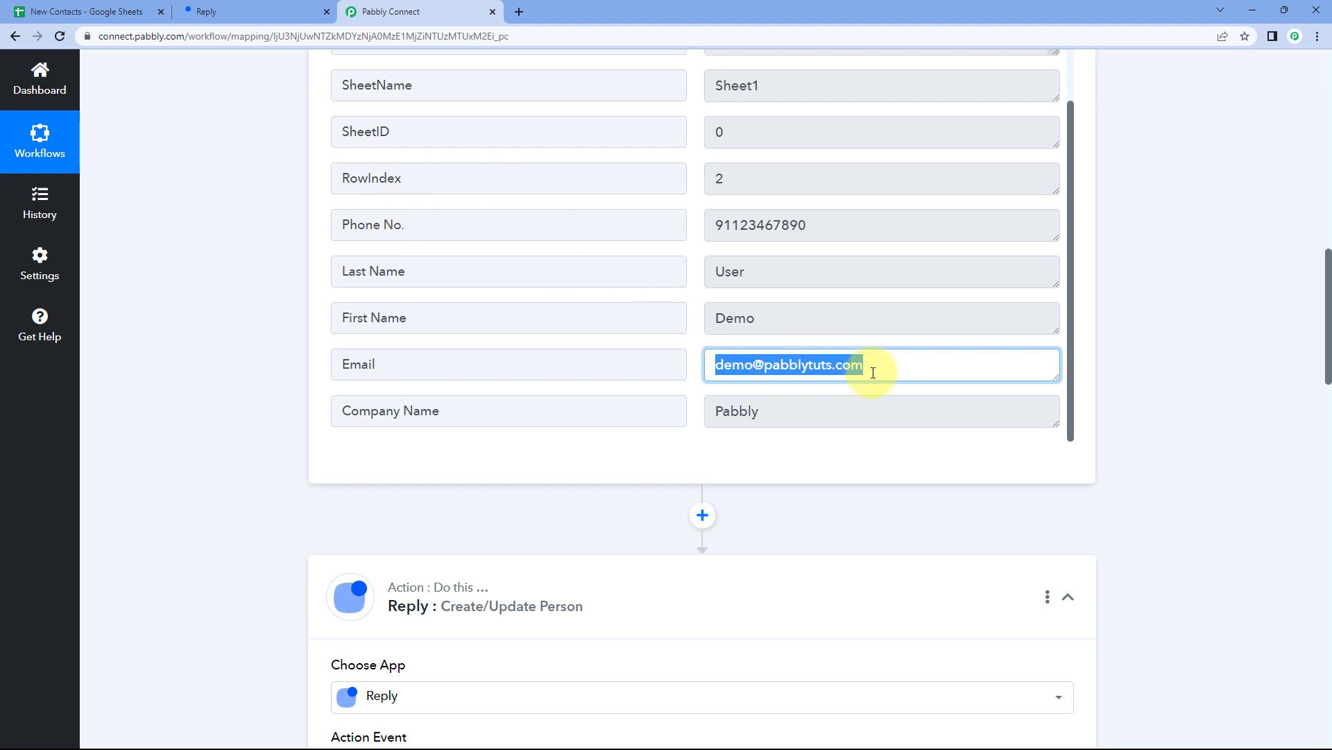
{"action": "left_click_drag", "start_coordinate": [873, 372], "coordinate": [869, 364]}
{"action": "left_click", "coordinate": [696, 363]}
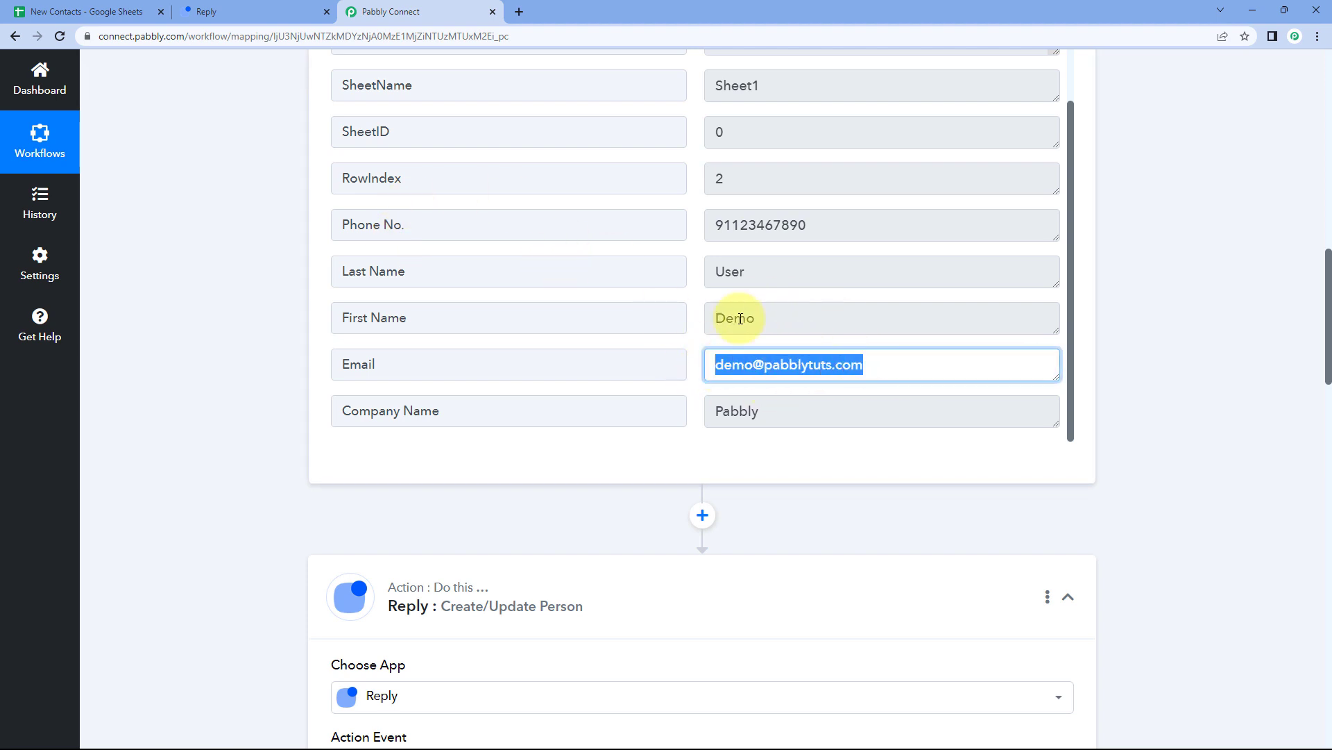
{"action": "left_click", "coordinate": [702, 338]}
{"action": "scroll", "coordinate": [697, 334], "scroll_direction": "down", "scroll_amount": 1}
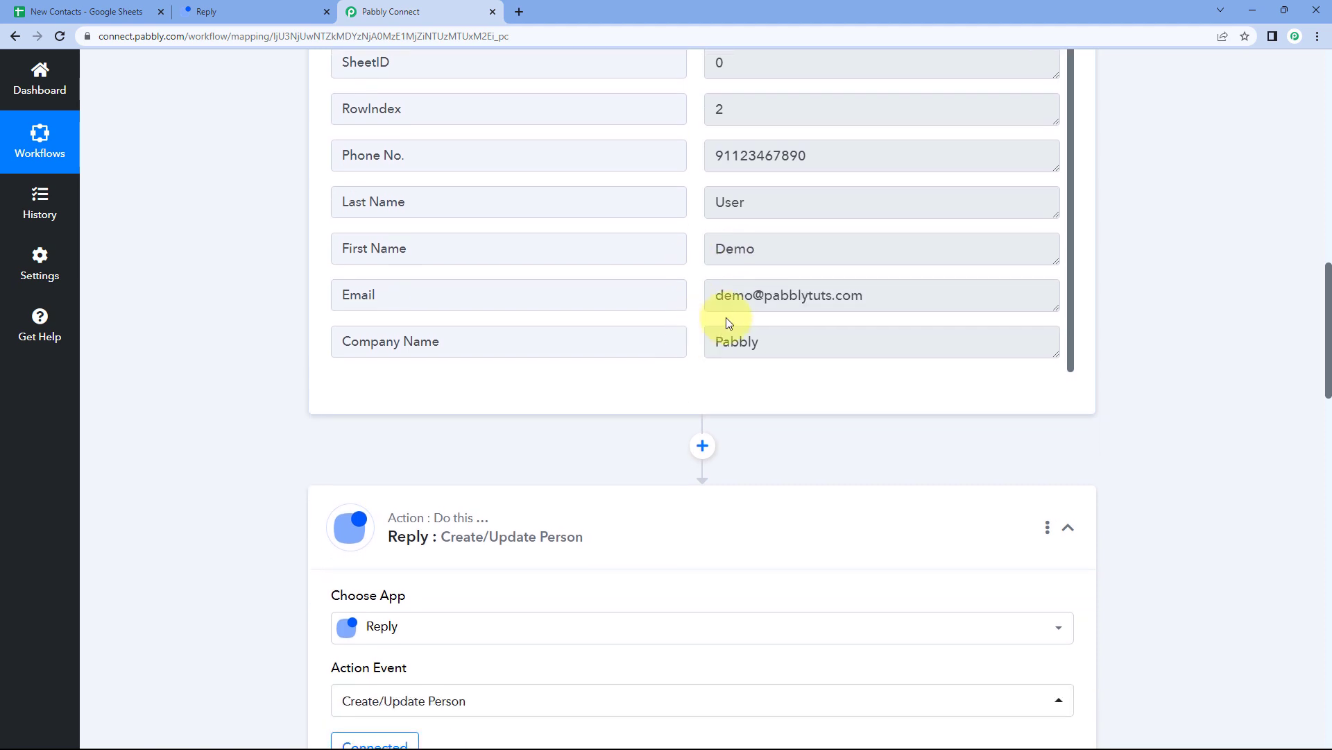
{"action": "left_click_drag", "start_coordinate": [711, 298], "coordinate": [872, 298]}
{"action": "left_click", "coordinate": [693, 297]}
{"action": "scroll", "coordinate": [327, 406], "scroll_direction": "down", "scroll_amount": 7}
{"action": "left_click", "coordinate": [364, 361]}
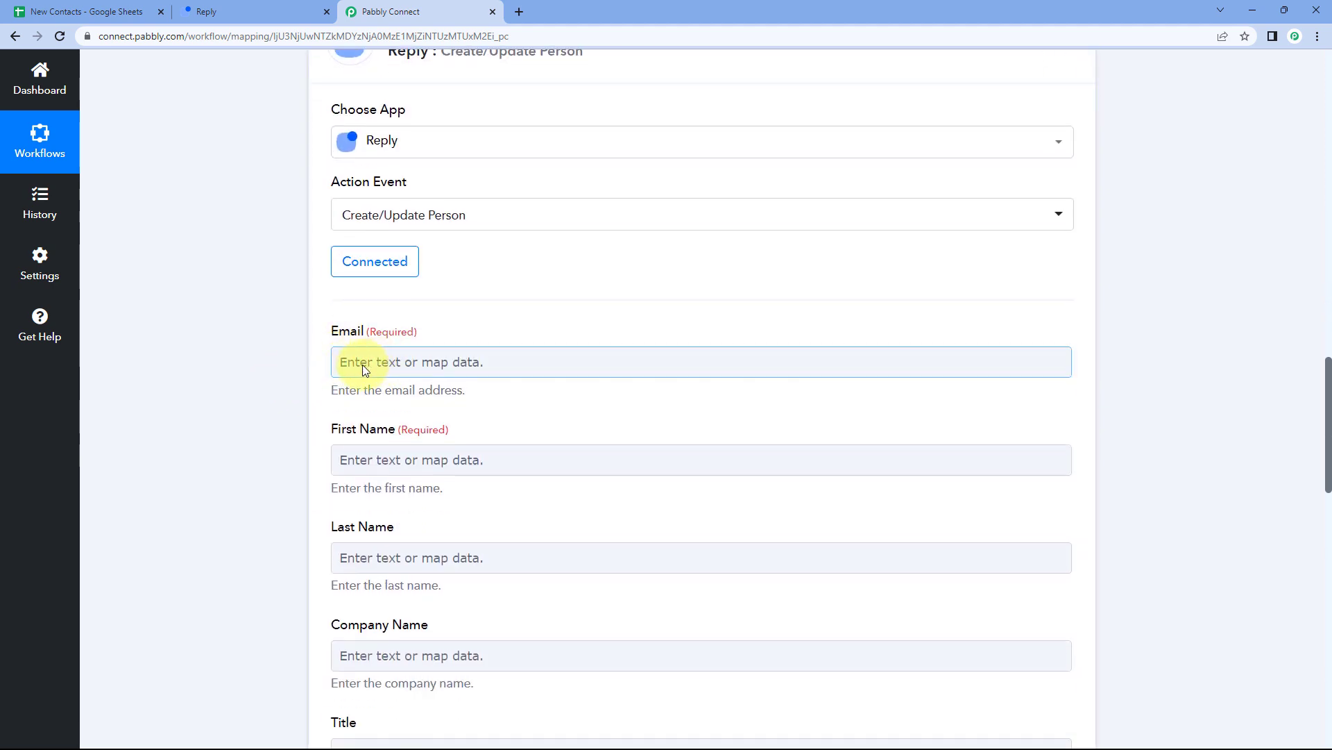
Map the Reply Email field to the Google Sheets row's 1. Email value.
{"action": "left_click", "coordinate": [297, 352]}
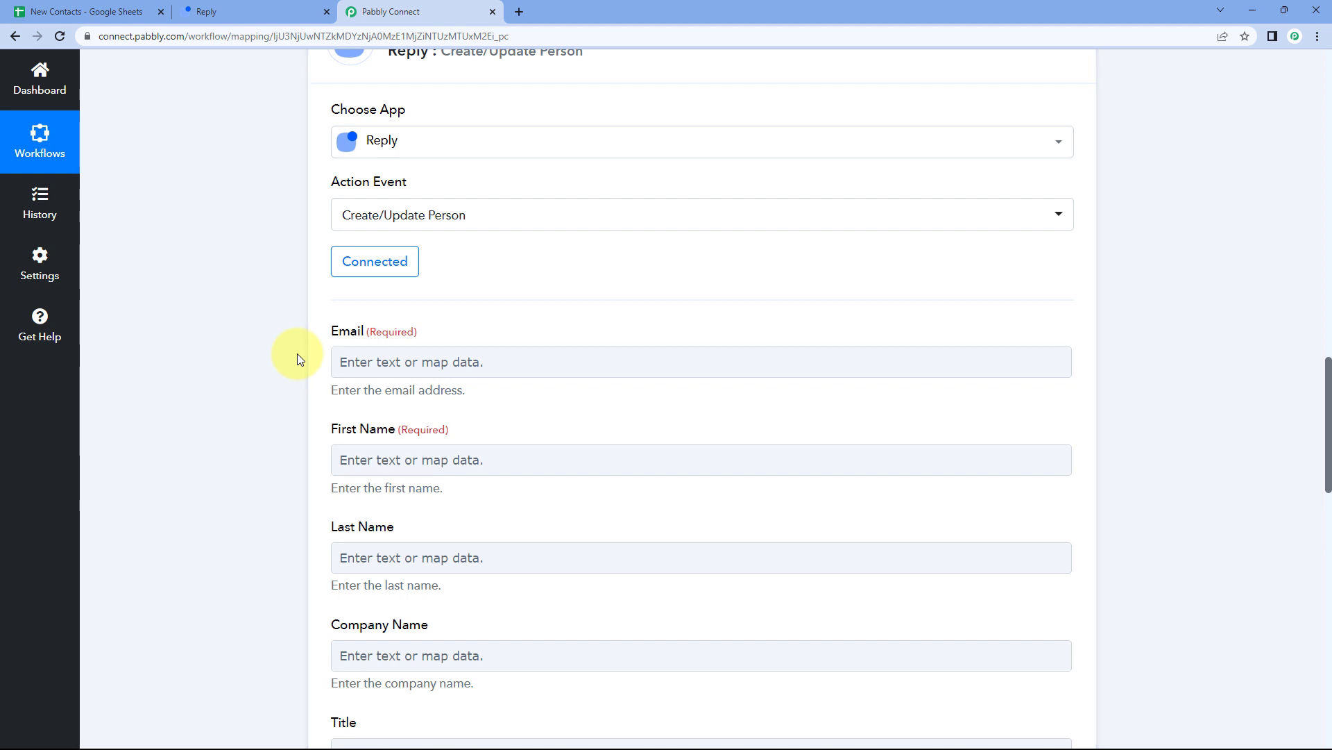
{"action": "scroll", "coordinate": [293, 356], "scroll_direction": "down", "scroll_amount": 1}
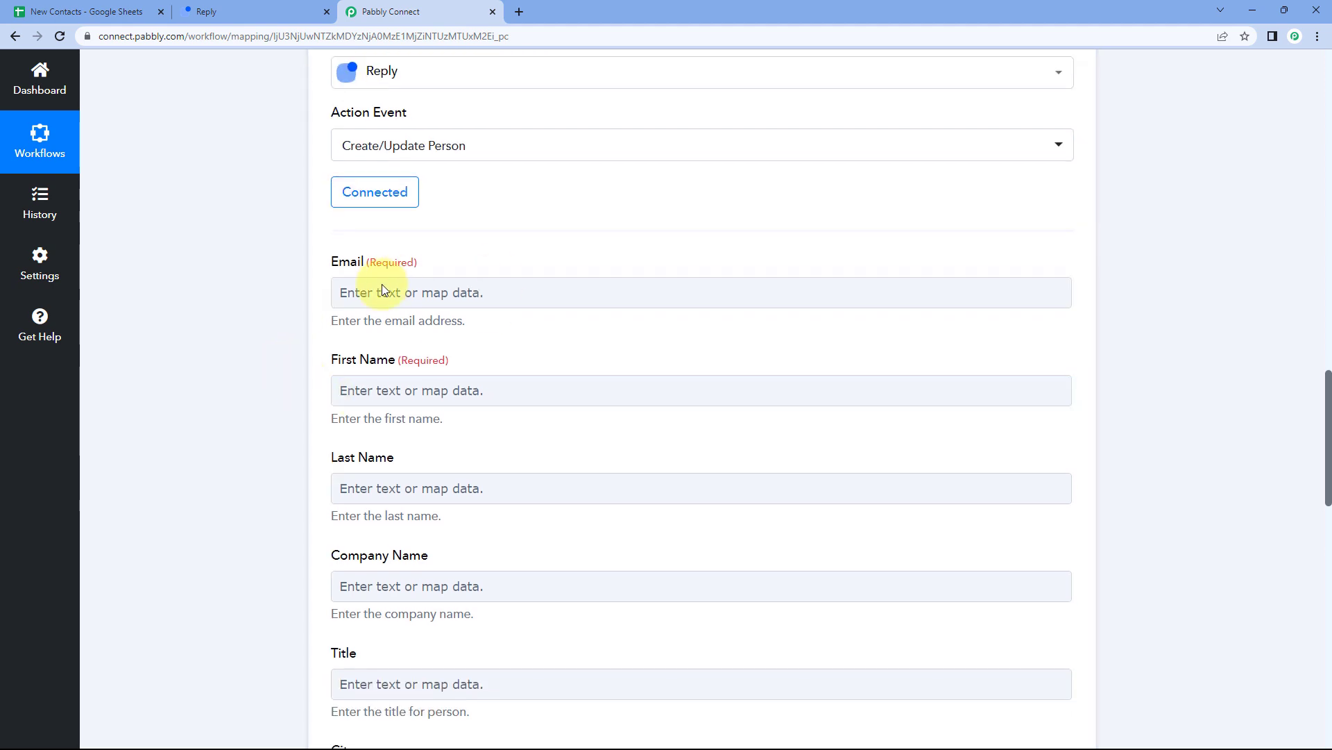
{"action": "left_click", "coordinate": [379, 290]}
{"action": "scroll", "coordinate": [292, 294], "scroll_direction": "down", "scroll_amount": 1}
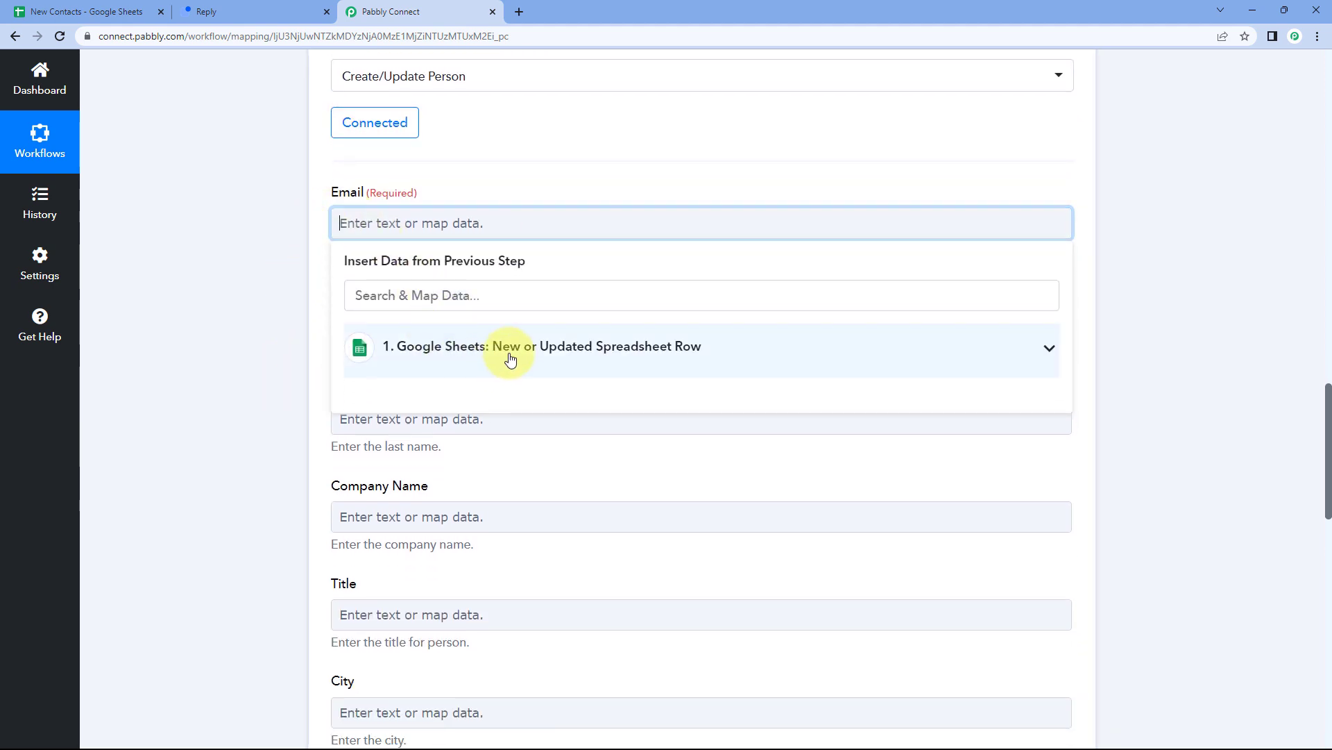
{"action": "left_click", "coordinate": [511, 355]}
{"action": "scroll", "coordinate": [290, 392], "scroll_direction": "down", "scroll_amount": 1}
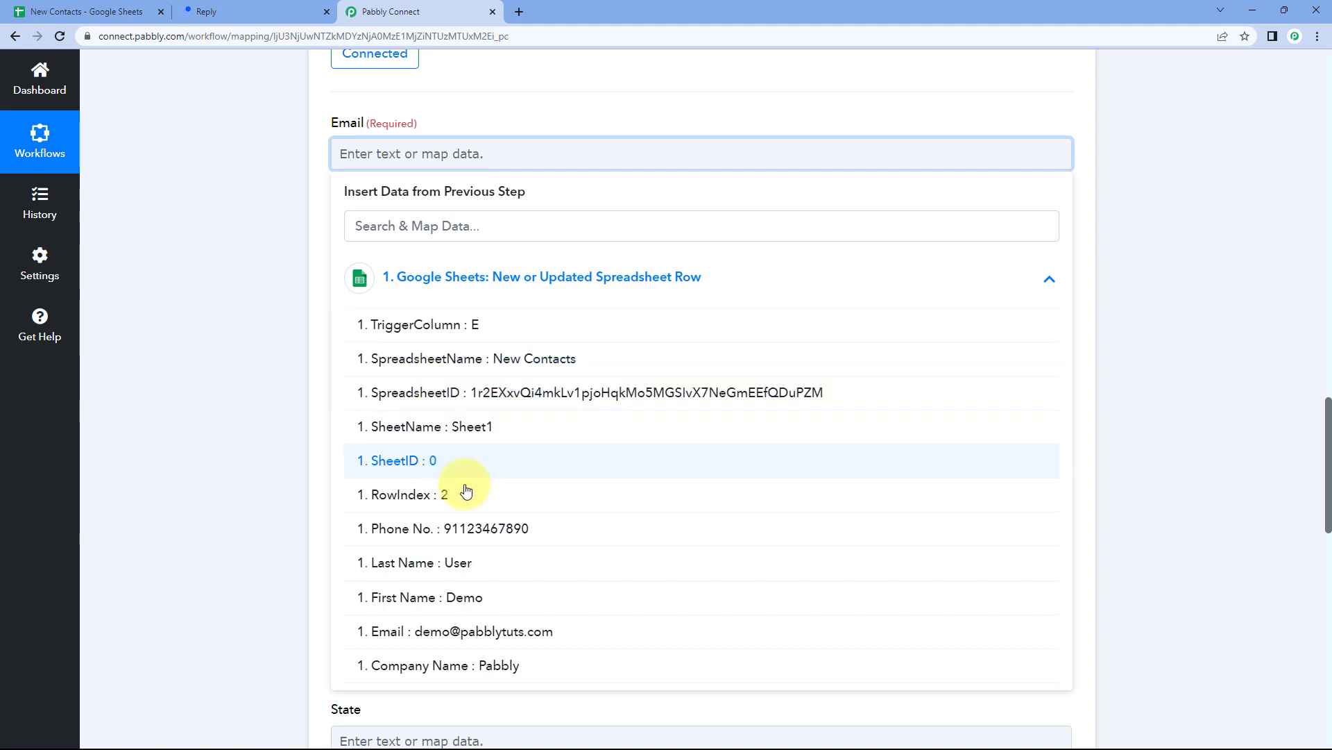
{"action": "left_click", "coordinate": [421, 632]}
{"action": "left_click", "coordinate": [268, 315]}
{"action": "scroll", "coordinate": [597, 145], "scroll_direction": "up", "scroll_amount": 1}
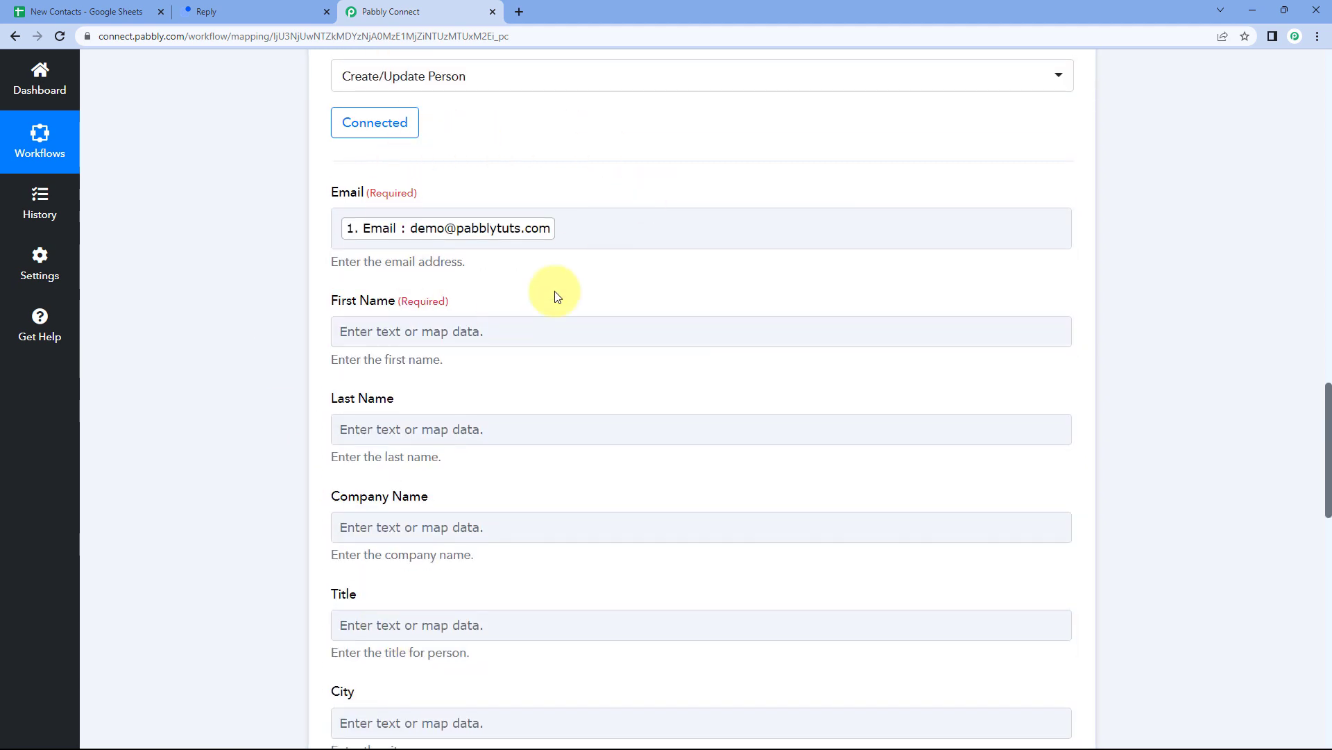
Check the New Contacts sheet's empty row 3 against the workflow's mapped fields.
{"action": "left_click", "coordinate": [86, 11]}
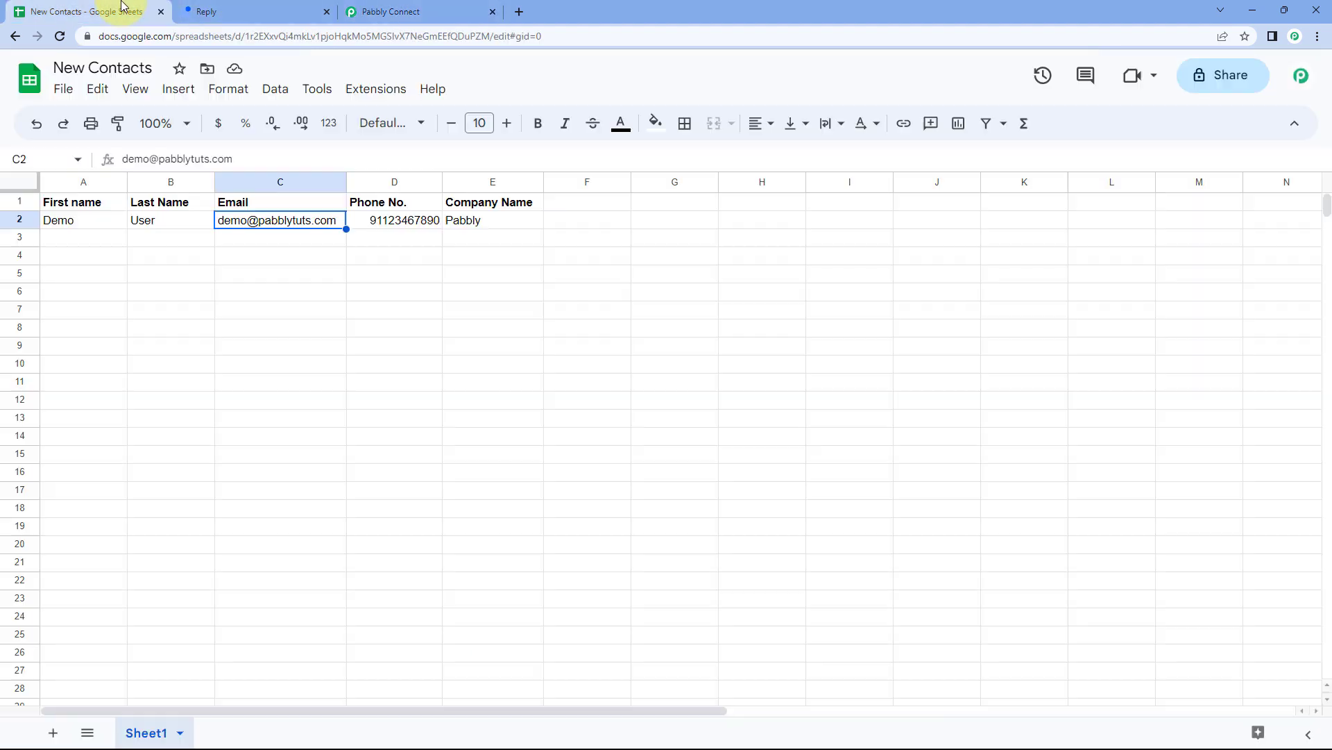
{"action": "left_click", "coordinate": [254, 241]}
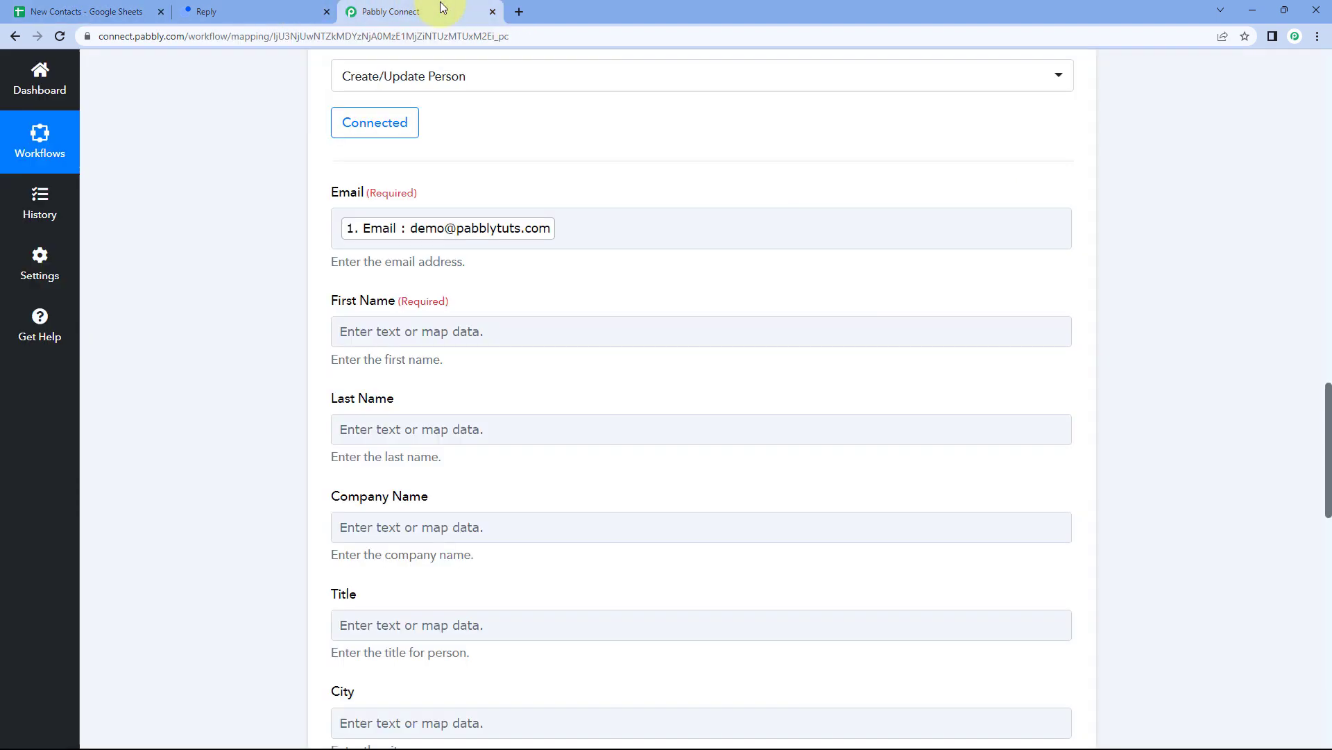
{"action": "left_click", "coordinate": [441, 9]}
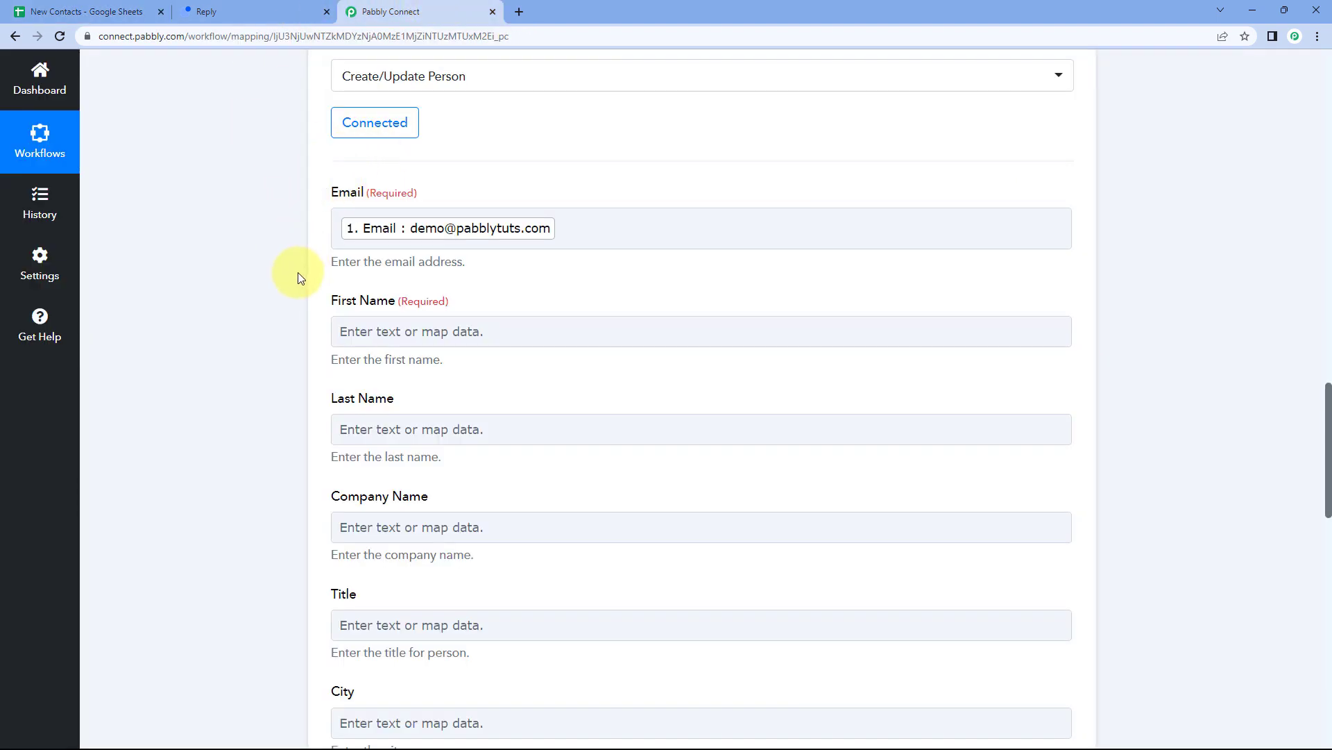
{"action": "scroll", "coordinate": [298, 272], "scroll_direction": "down", "scroll_amount": 1}
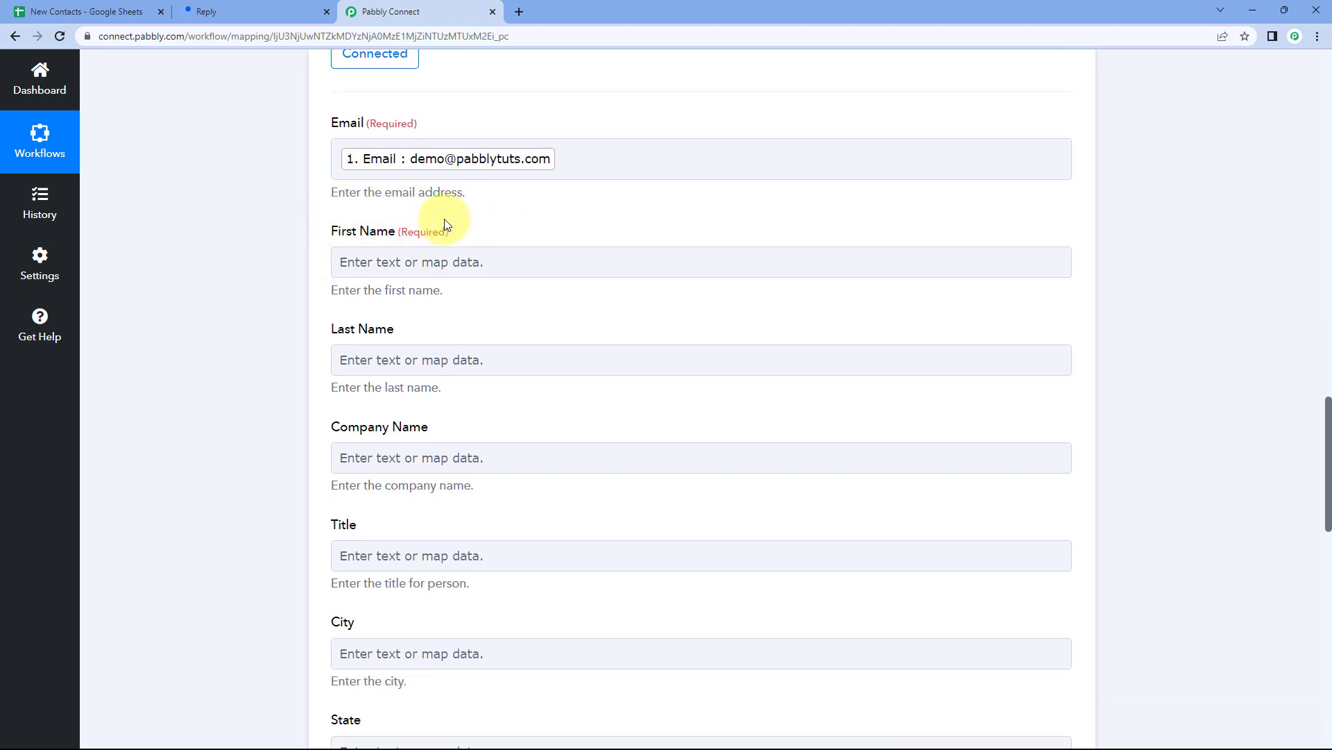
{"action": "scroll", "coordinate": [546, 241], "scroll_direction": "up", "scroll_amount": 3}
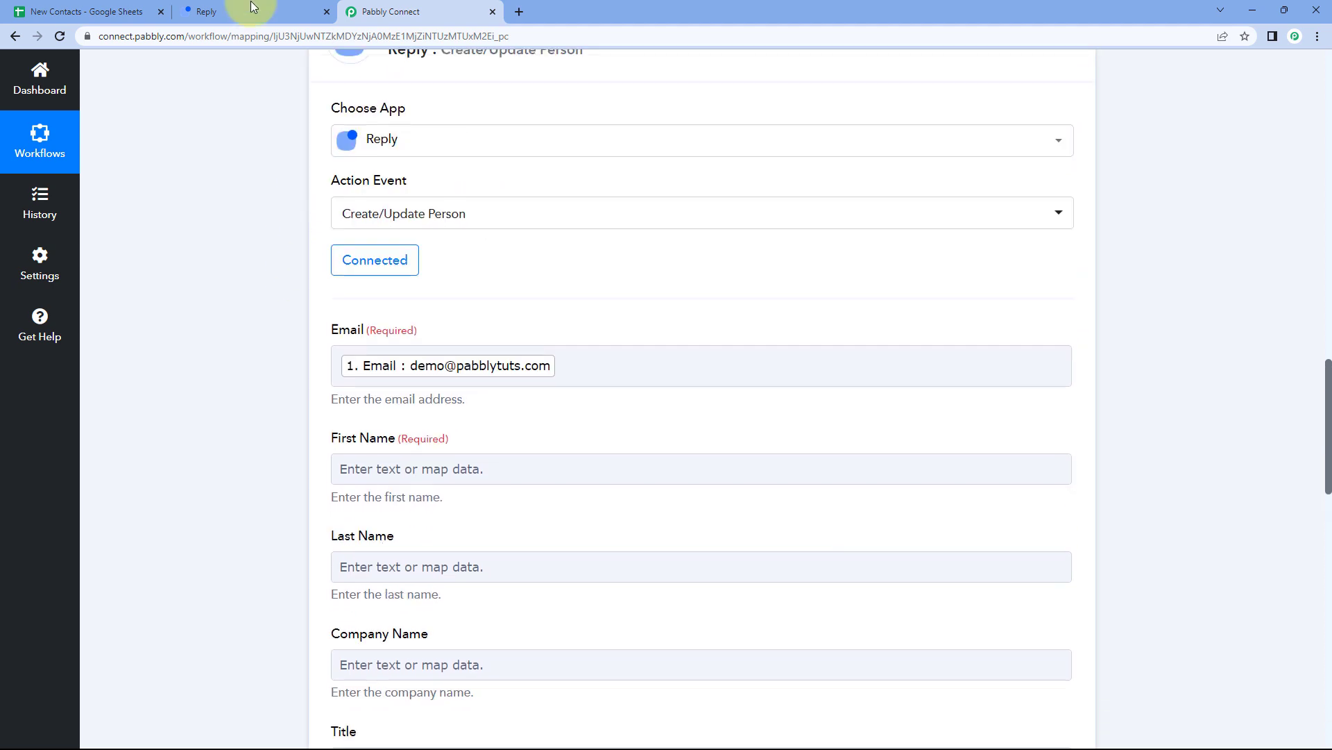
{"action": "left_click", "coordinate": [87, 11]}
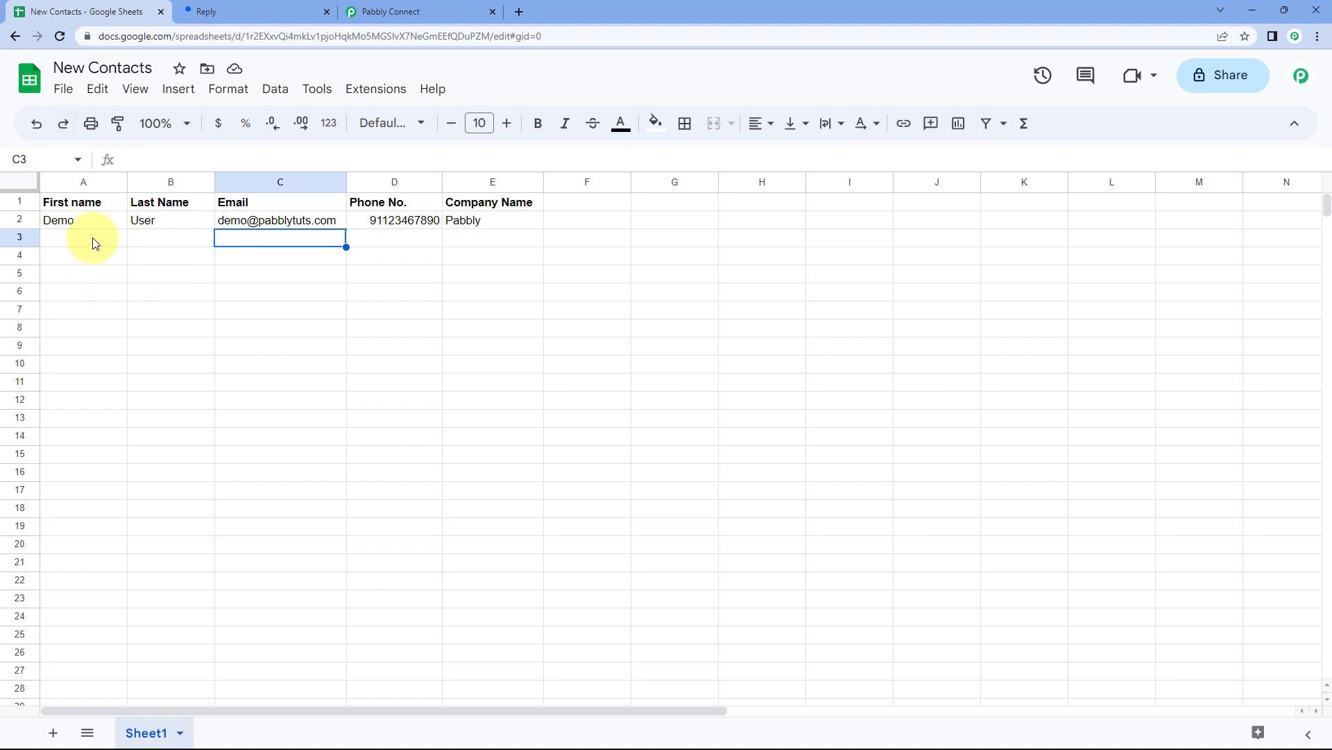
Locate the captured sample First Name value Demo in the trigger response.
{"action": "left_click", "coordinate": [417, 12]}
{"action": "scroll", "coordinate": [743, 288], "scroll_direction": "up", "scroll_amount": 3}
{"action": "scroll", "coordinate": [743, 289], "scroll_direction": "up", "scroll_amount": 5}
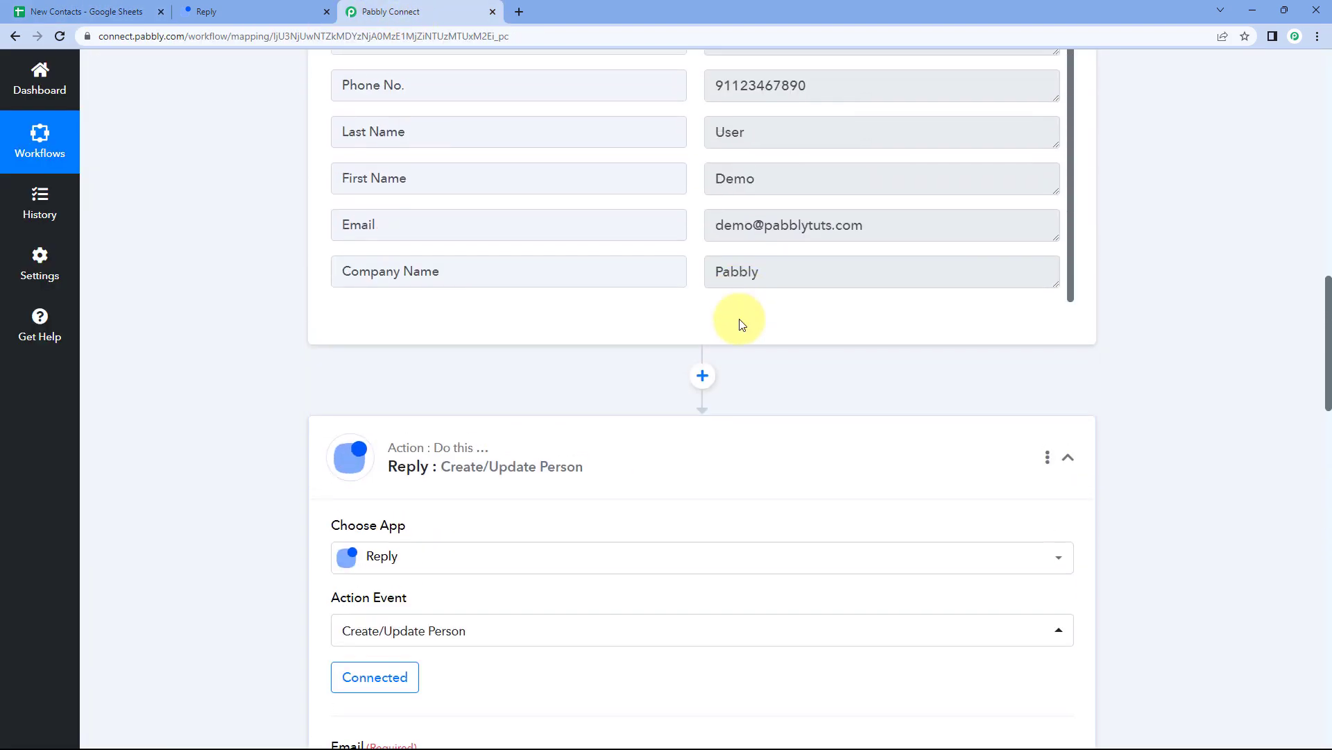
{"action": "left_click_drag", "start_coordinate": [775, 391], "coordinate": [702, 376]}
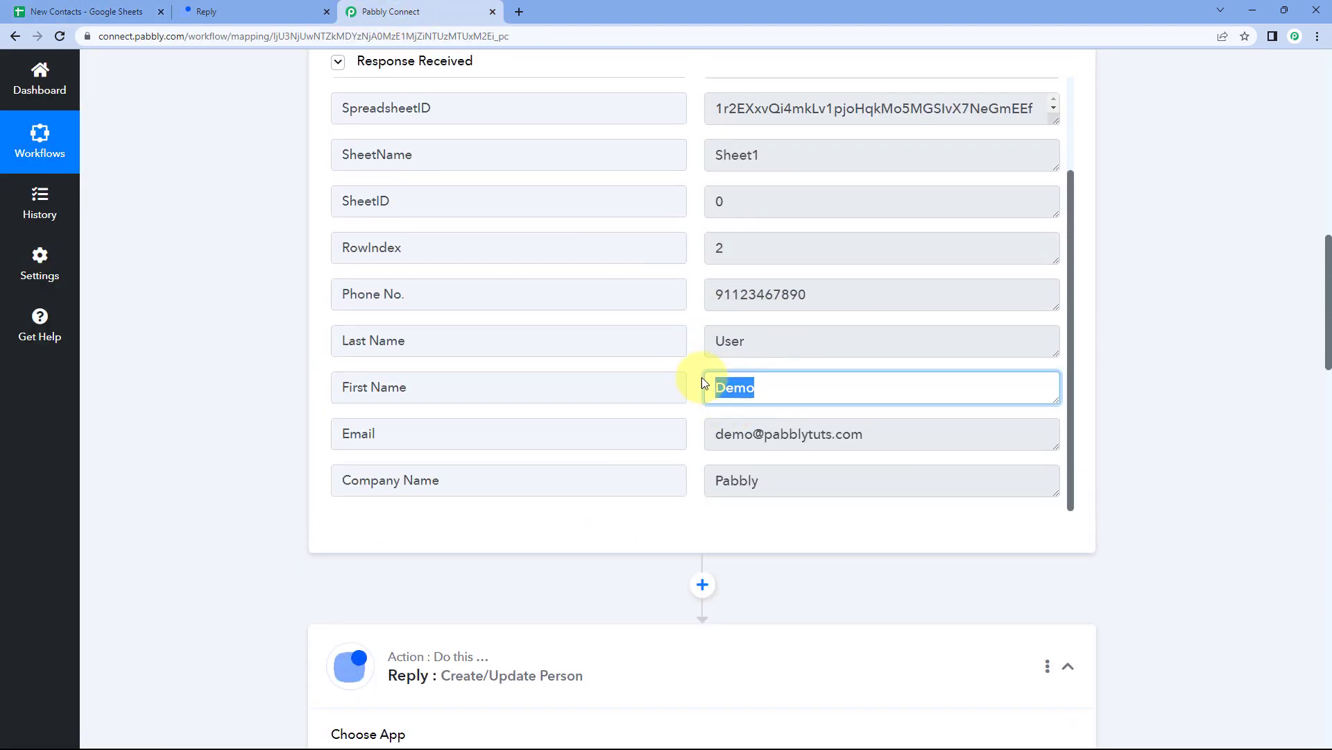
{"action": "left_click", "coordinate": [690, 386]}
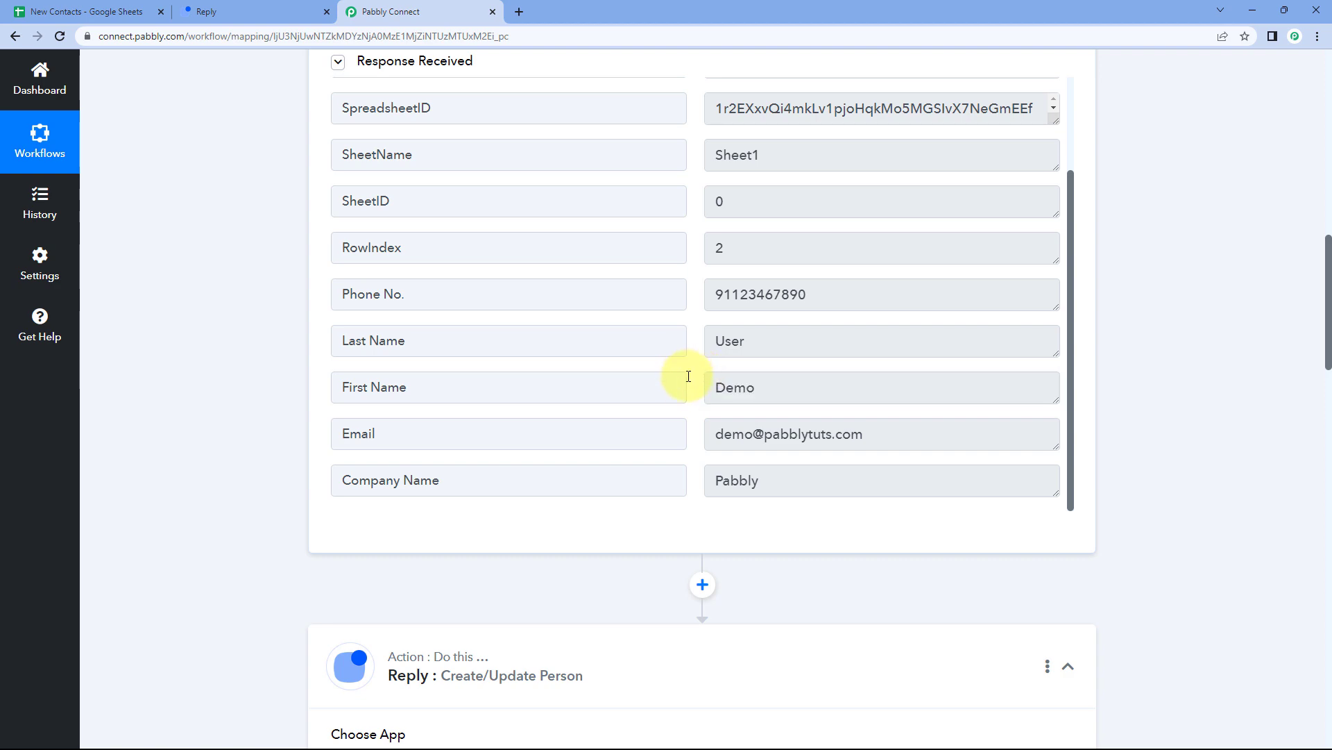
{"action": "left_click_drag", "start_coordinate": [773, 383], "coordinate": [690, 389]}
{"action": "left_click", "coordinate": [424, 411]}
{"action": "scroll", "coordinate": [277, 409], "scroll_direction": "down", "scroll_amount": 10}
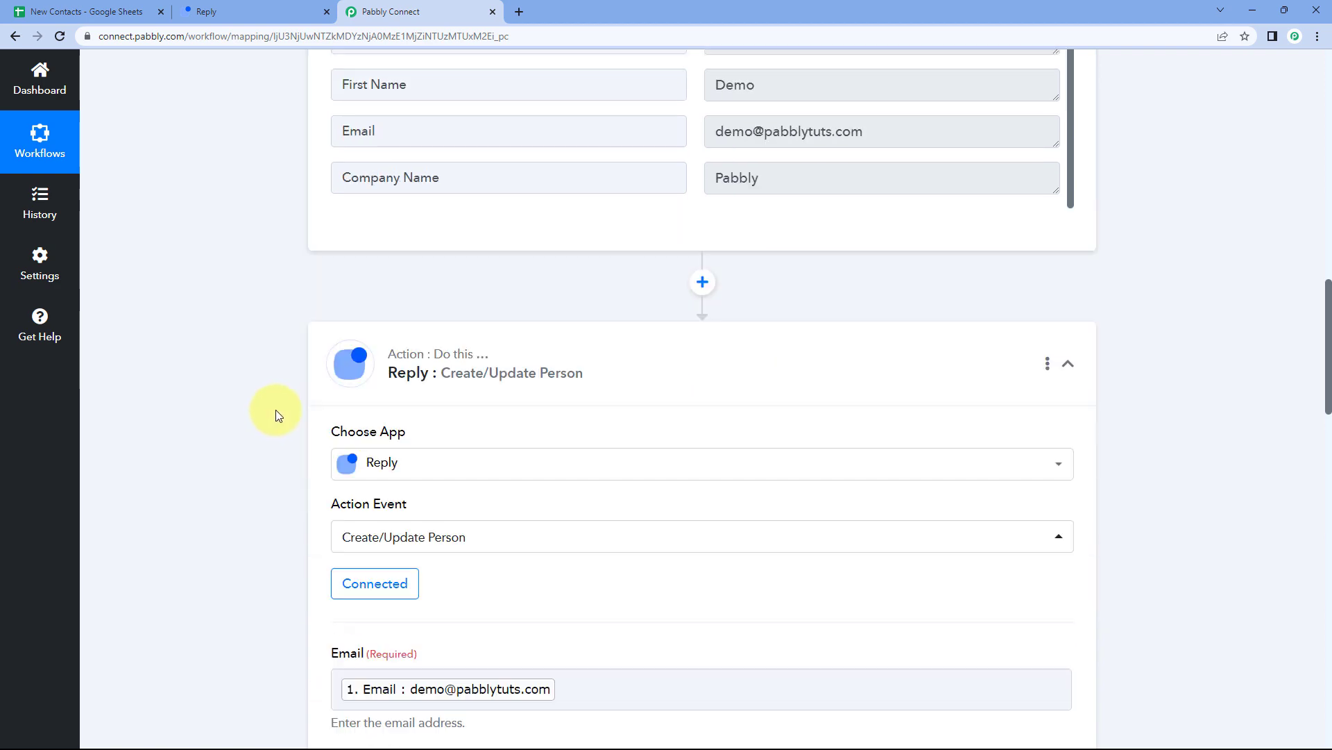
Map the Reply First Name field to the sheet's 1. First Name : Demo value.
{"action": "left_click", "coordinate": [366, 331]}
{"action": "scroll", "coordinate": [360, 327], "scroll_direction": "down", "scroll_amount": 1}
{"action": "scroll", "coordinate": [359, 327], "scroll_direction": "down", "scroll_amount": 1}
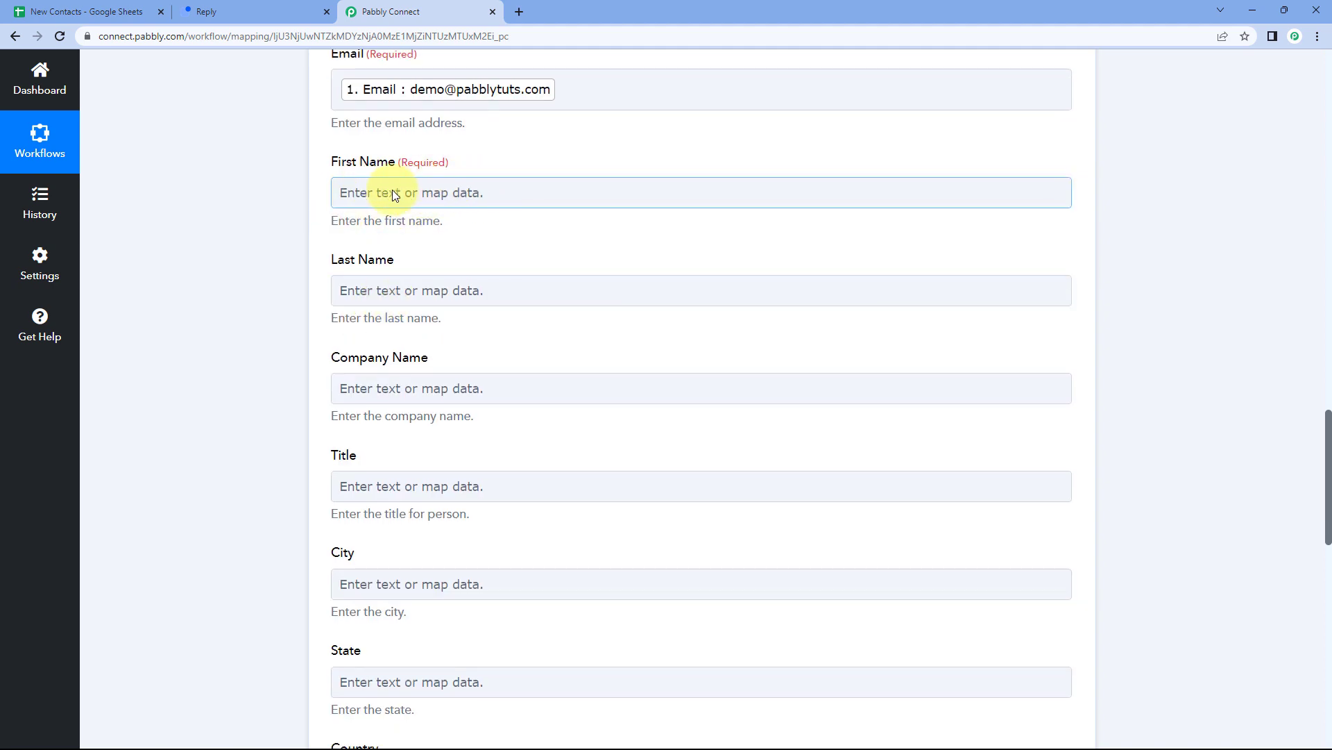
{"action": "left_click", "coordinate": [393, 190]}
{"action": "left_click", "coordinate": [535, 329]}
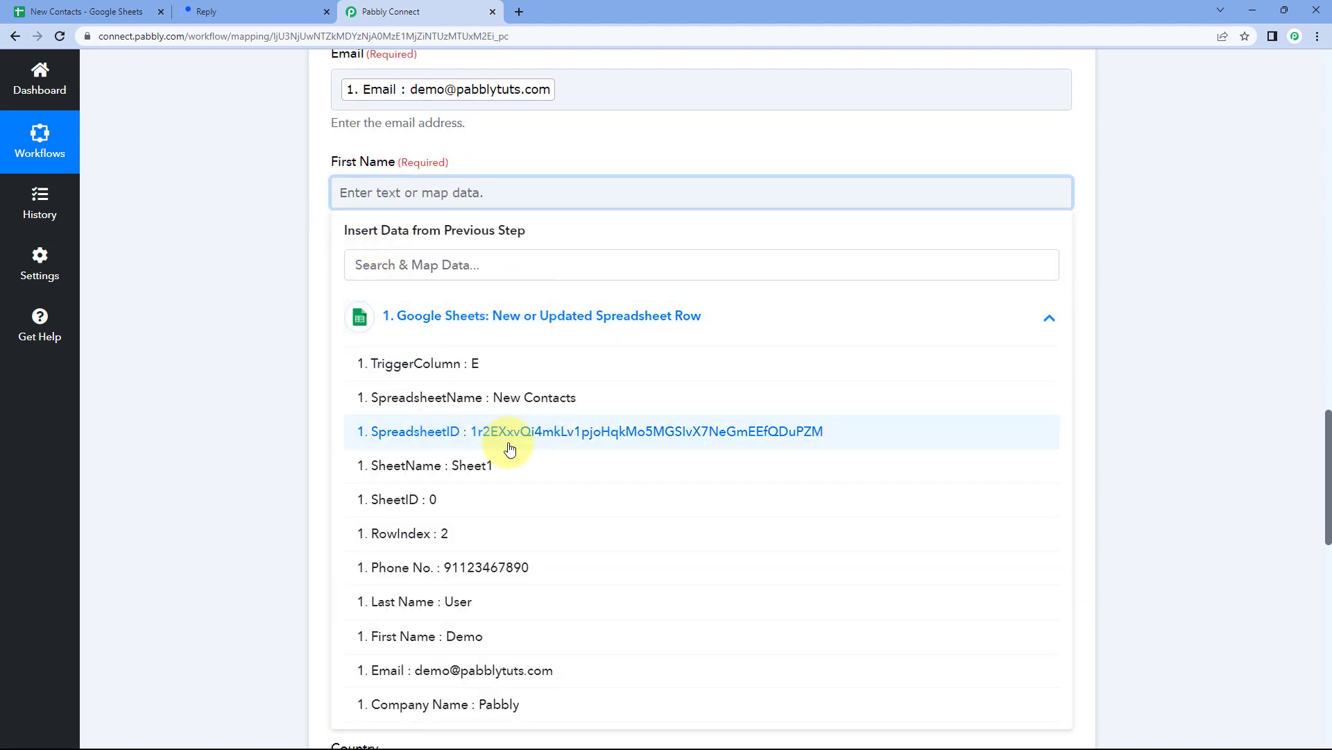
{"action": "scroll", "coordinate": [511, 455], "scroll_direction": "down", "scroll_amount": 2}
{"action": "left_click", "coordinate": [500, 511]}
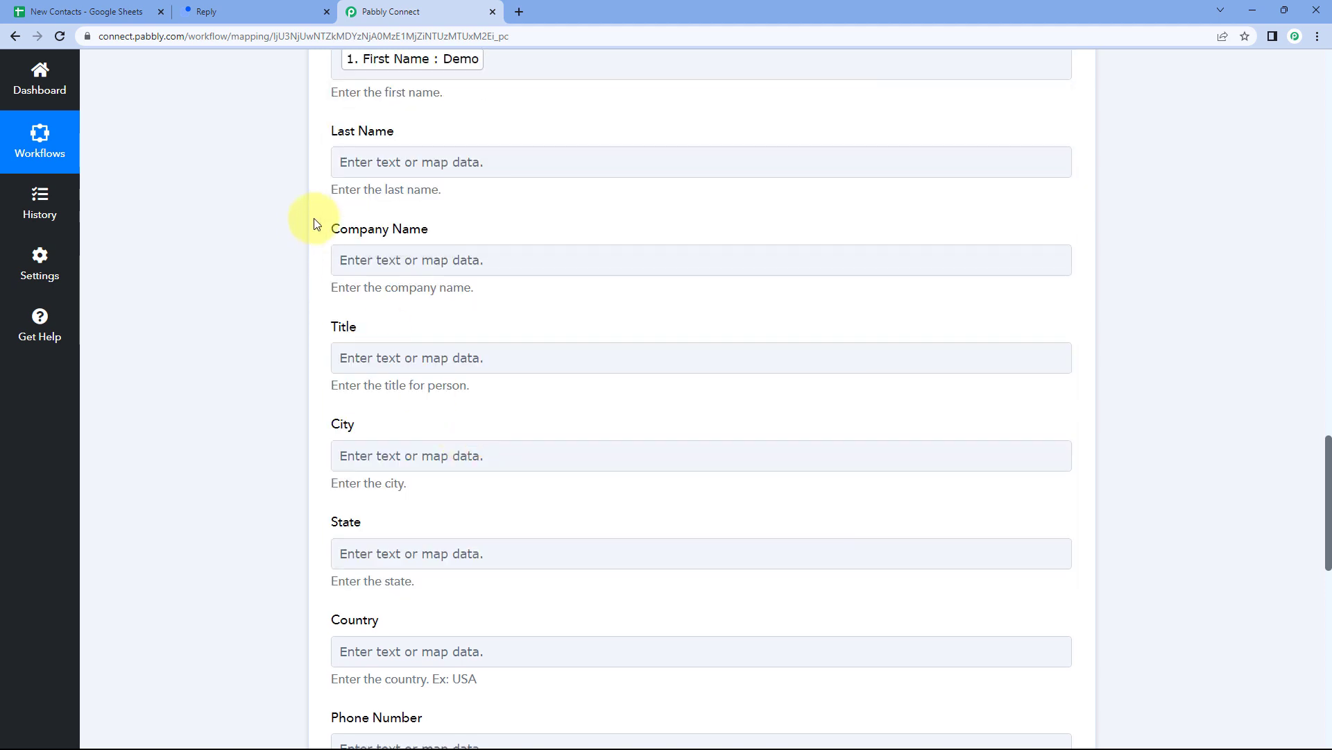
{"action": "scroll", "coordinate": [305, 226], "scroll_direction": "up", "scroll_amount": 1}
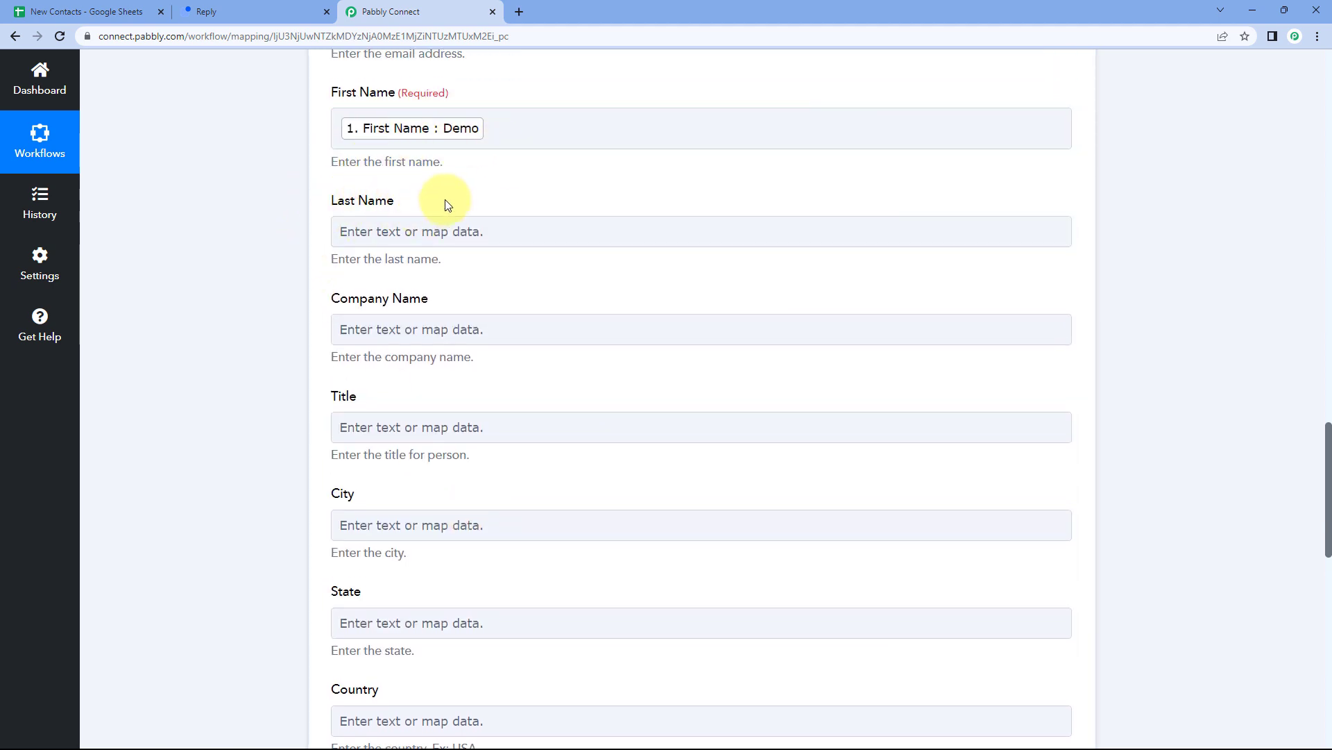
{"action": "left_click", "coordinate": [399, 229]}
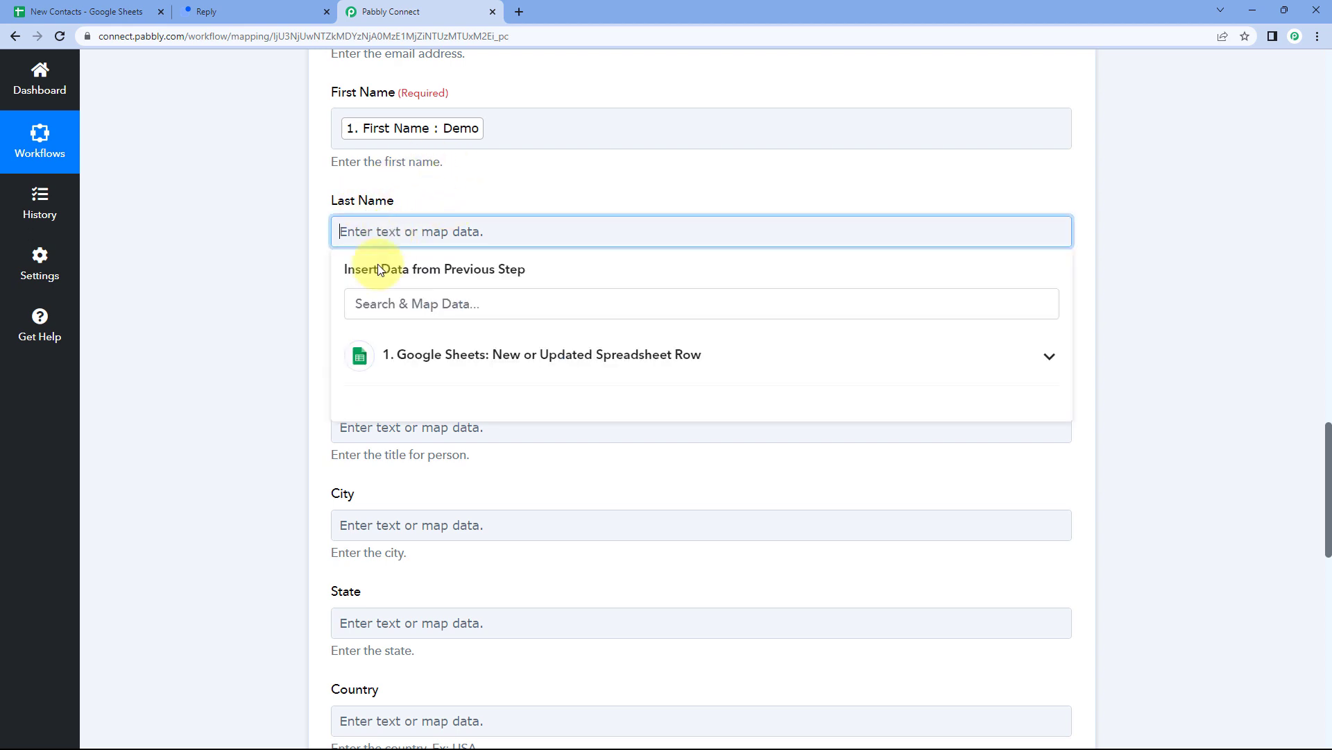
Map Reply's Last Name field to the Google Sheets row's Last Name value (User).
{"action": "left_click", "coordinate": [378, 349]}
{"action": "scroll", "coordinate": [326, 435], "scroll_direction": "down", "scroll_amount": 1}
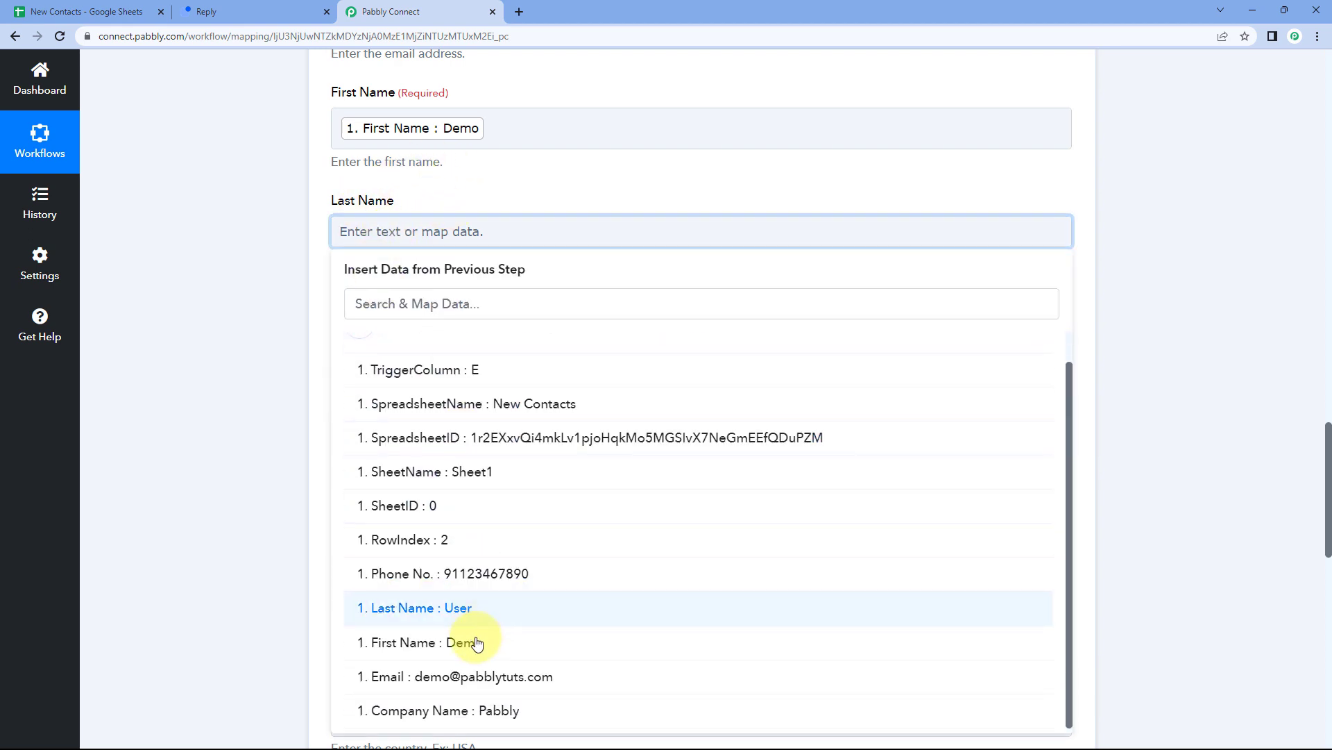
{"action": "left_click", "coordinate": [478, 626]}
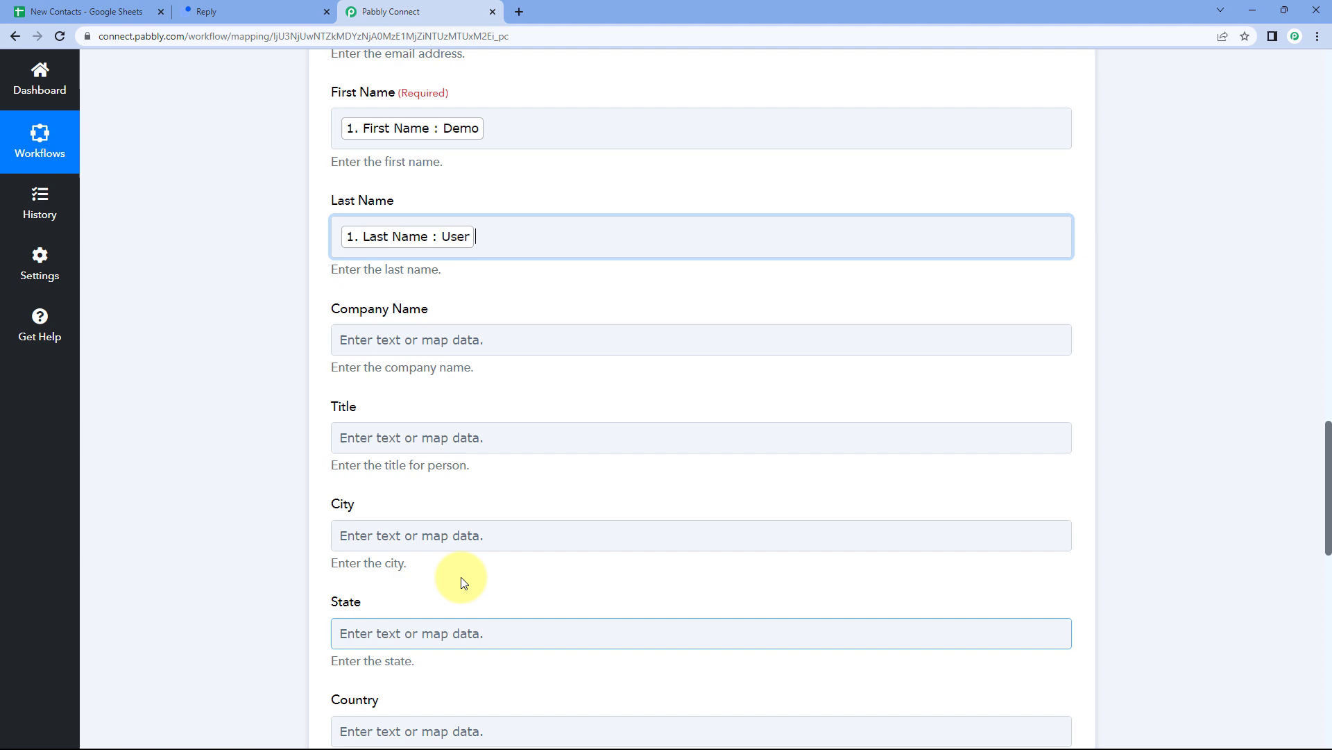
{"action": "left_click", "coordinate": [254, 247]}
{"action": "scroll", "coordinate": [297, 303], "scroll_direction": "down", "scroll_amount": 2}
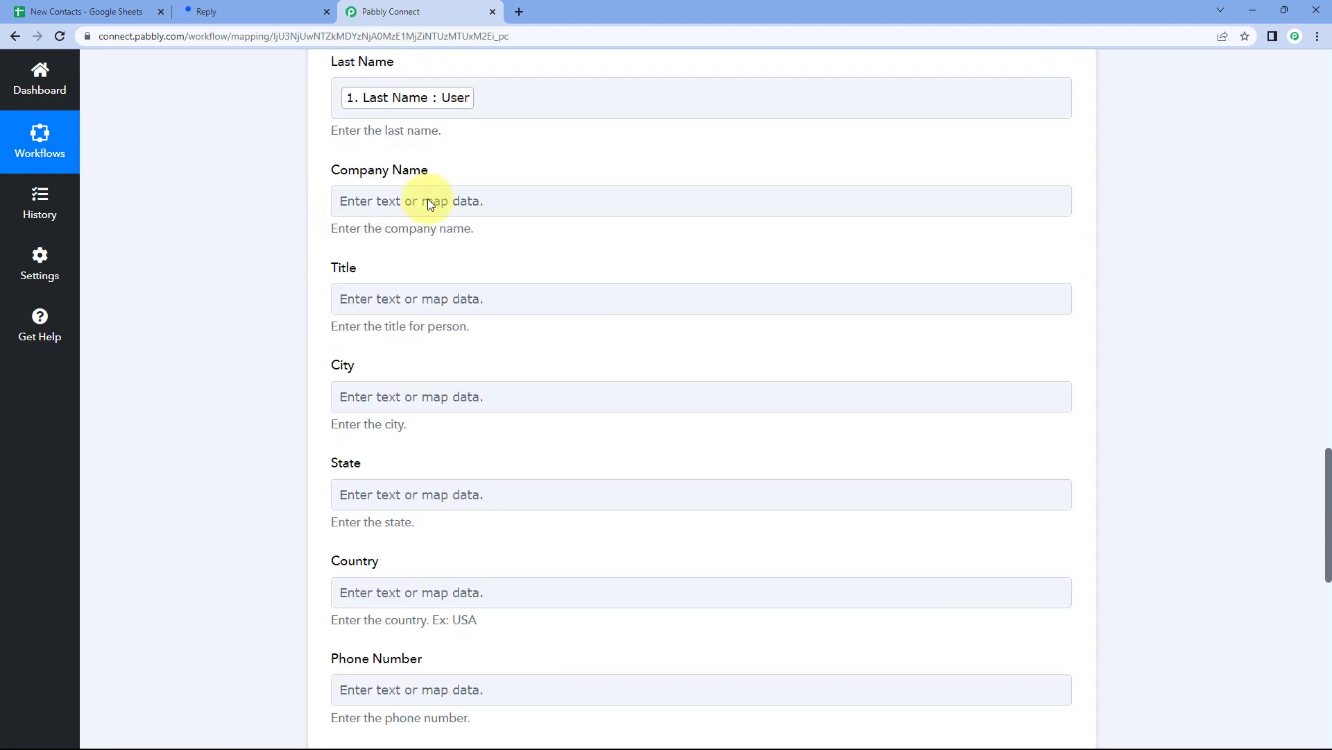
Map Company Name to the sheet's Company Name value (Pabbly), then bring up the New Contacts spreadsheet.
{"action": "left_click", "coordinate": [395, 204]}
{"action": "left_click", "coordinate": [455, 327]}
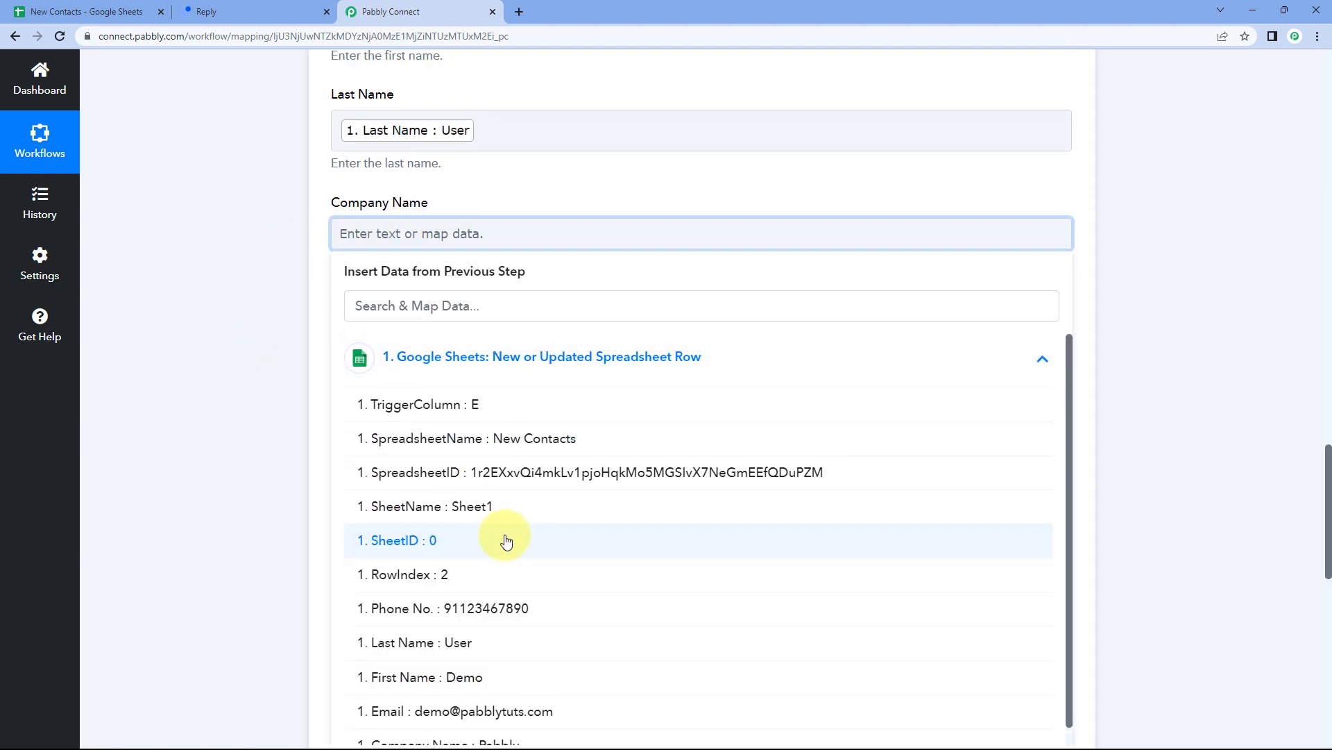
{"action": "scroll", "coordinate": [506, 541], "scroll_direction": "down", "scroll_amount": 1}
{"action": "left_click", "coordinate": [506, 704]}
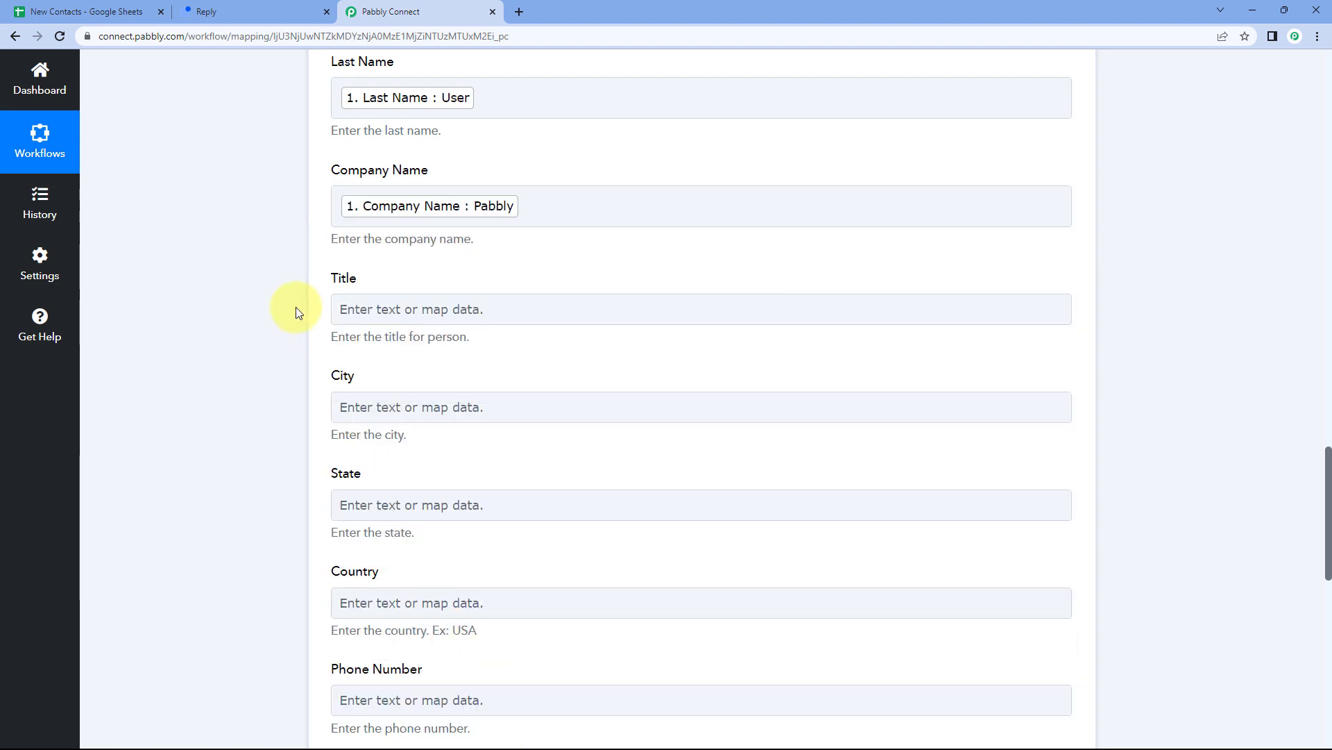
{"action": "scroll", "coordinate": [297, 311], "scroll_direction": "down", "scroll_amount": 2}
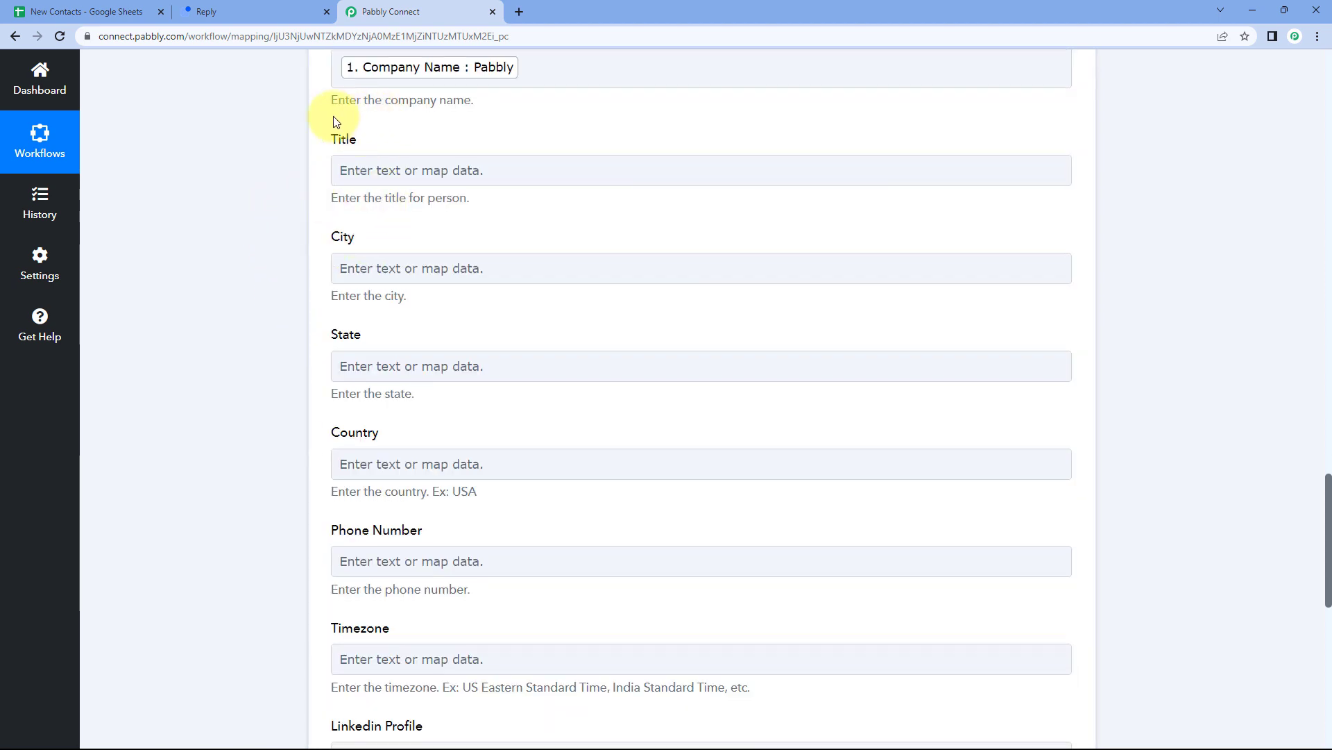
{"action": "left_click", "coordinate": [333, 365]}
{"action": "scroll", "coordinate": [310, 401], "scroll_direction": "down", "scroll_amount": 2}
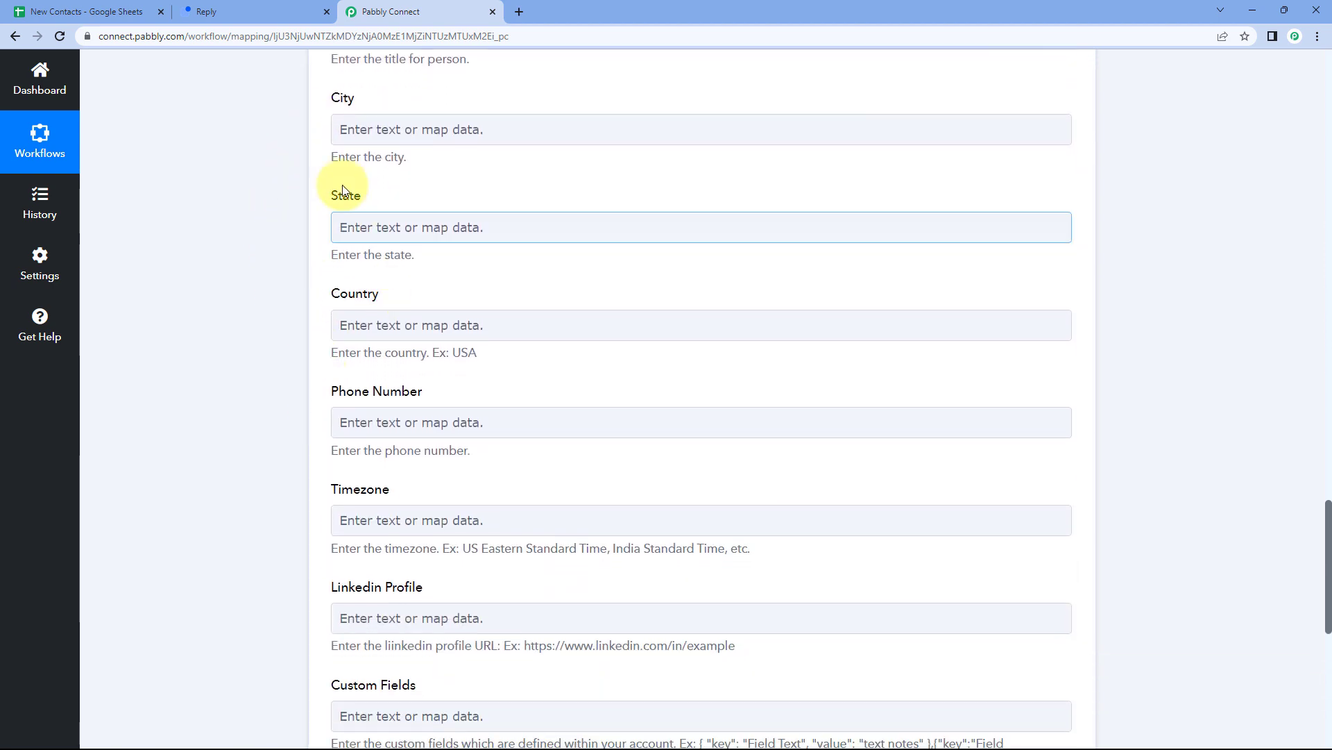
{"action": "scroll", "coordinate": [333, 179], "scroll_direction": "up", "scroll_amount": 2}
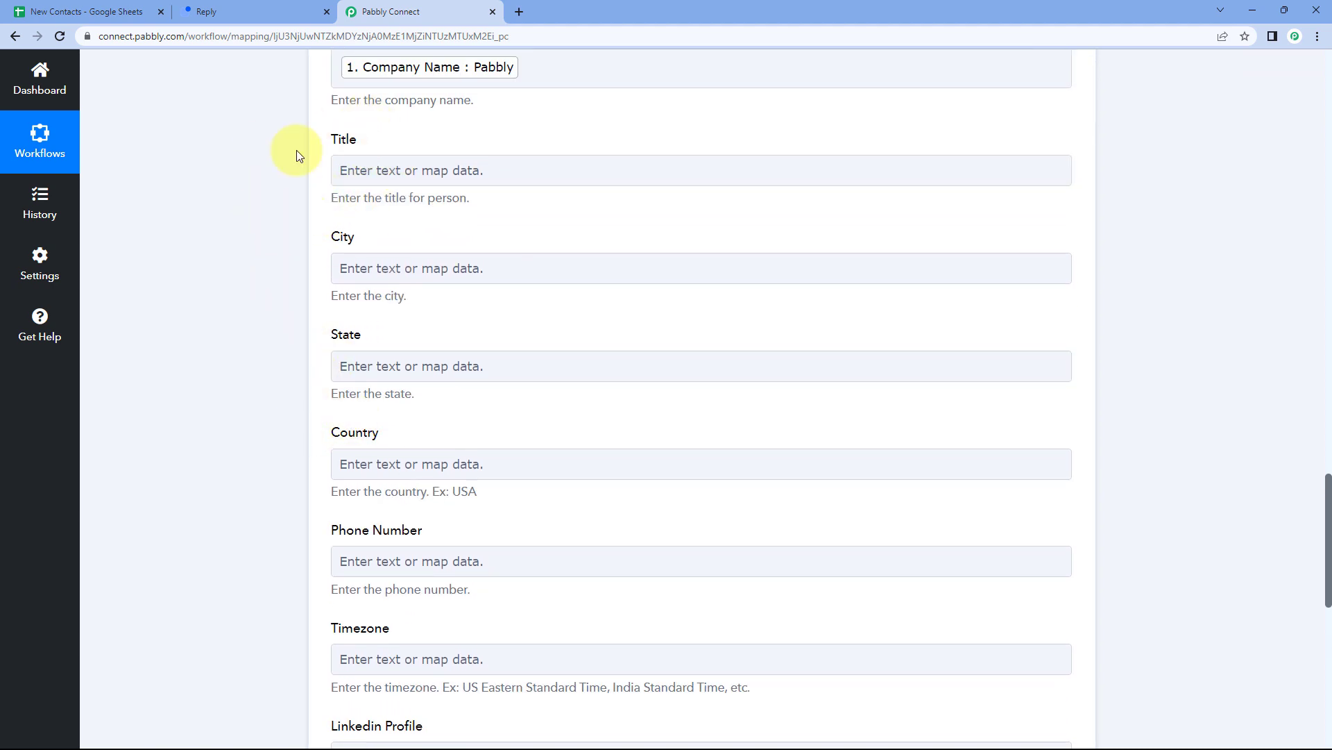
{"action": "left_click", "coordinate": [97, 11]}
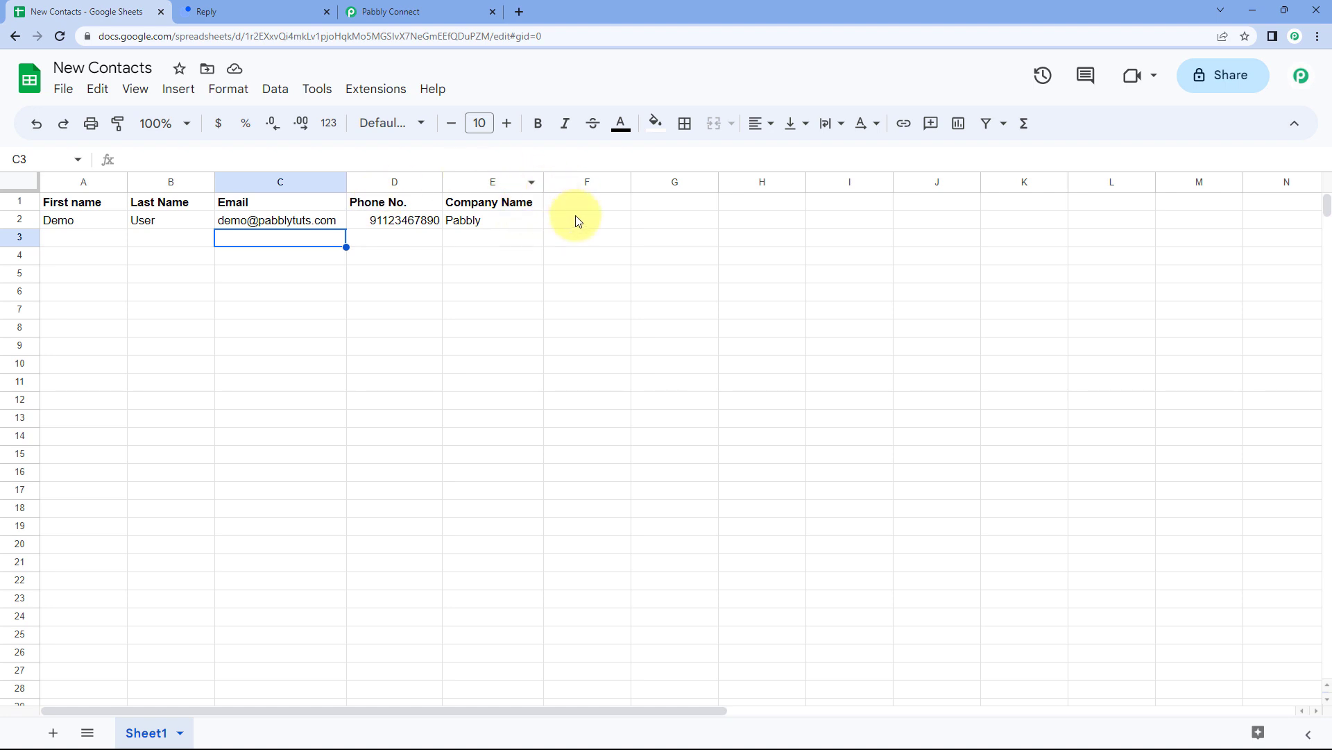
Map the sheet's Phone No. value into Reply's Phone Number field, prefixed with a '+' sign.
{"action": "left_click", "coordinate": [410, 11]}
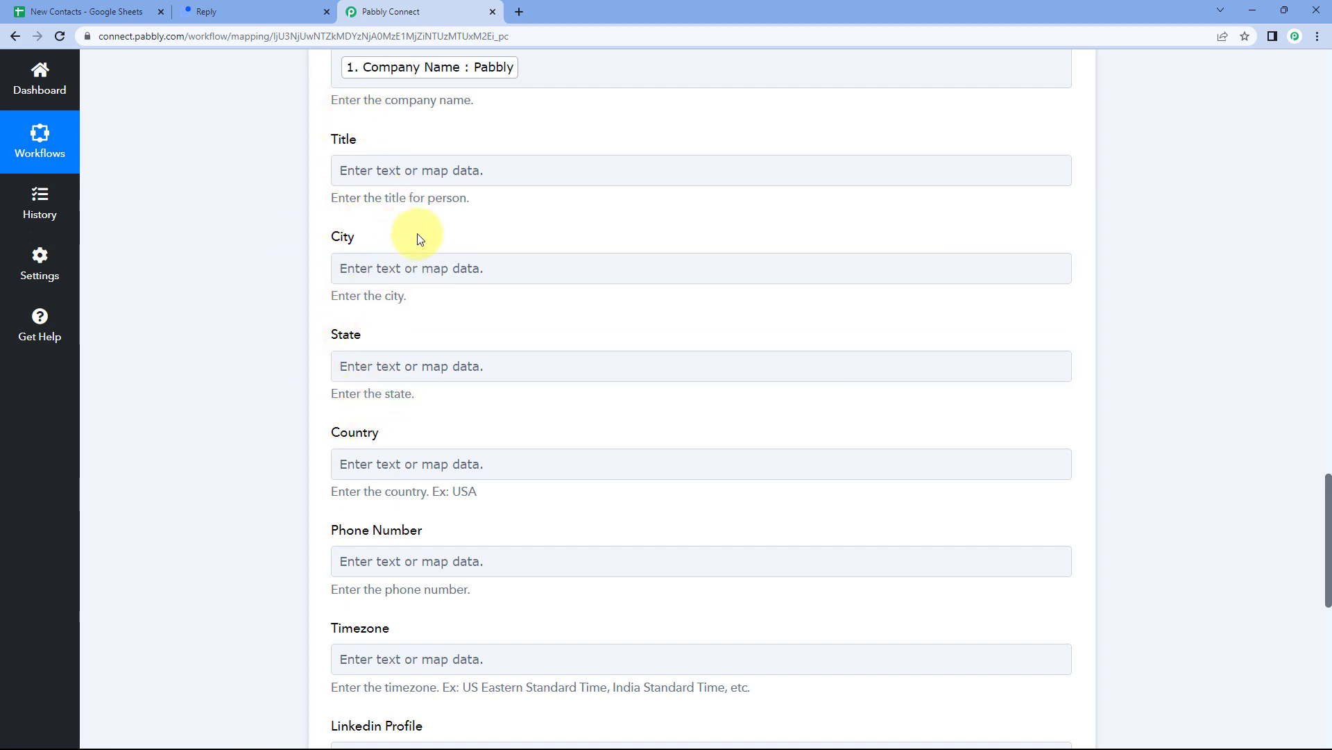
{"action": "scroll", "coordinate": [420, 231], "scroll_direction": "down", "scroll_amount": 5}
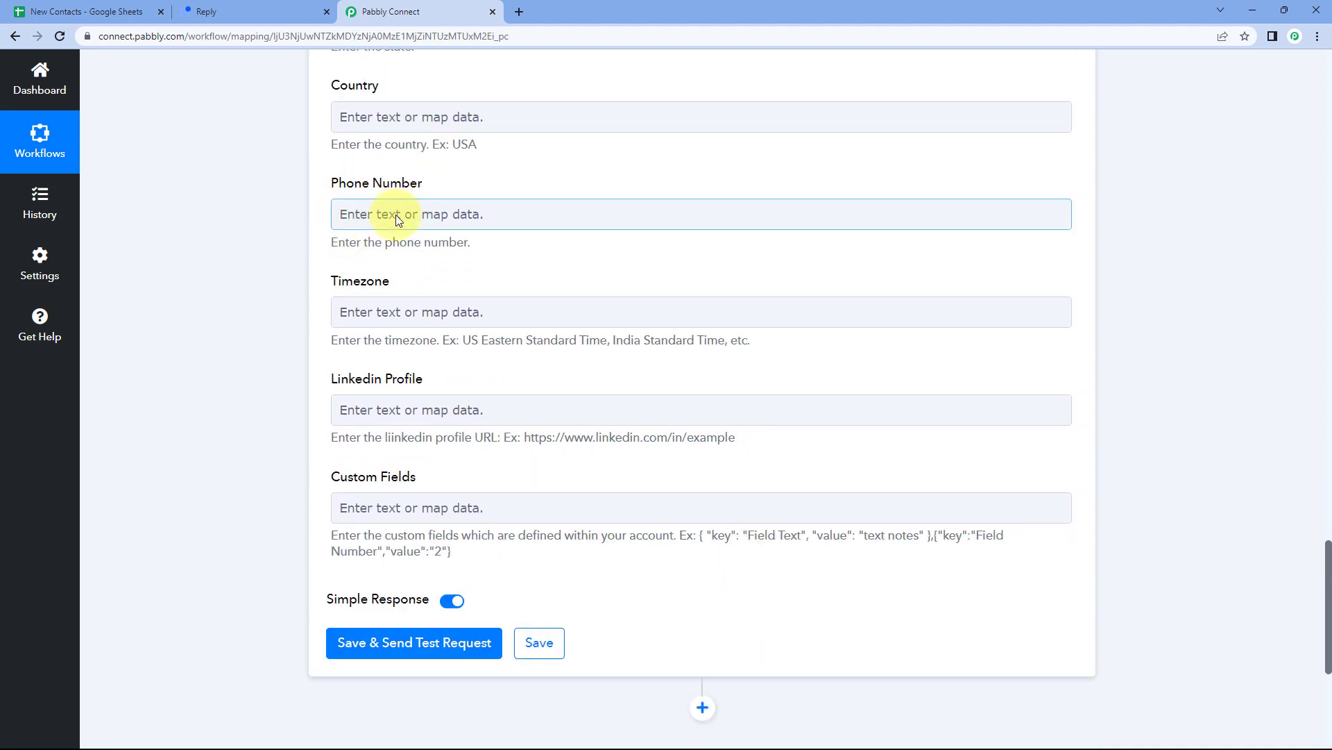
{"action": "left_click", "coordinate": [396, 214]}
{"action": "left_click", "coordinate": [501, 345]}
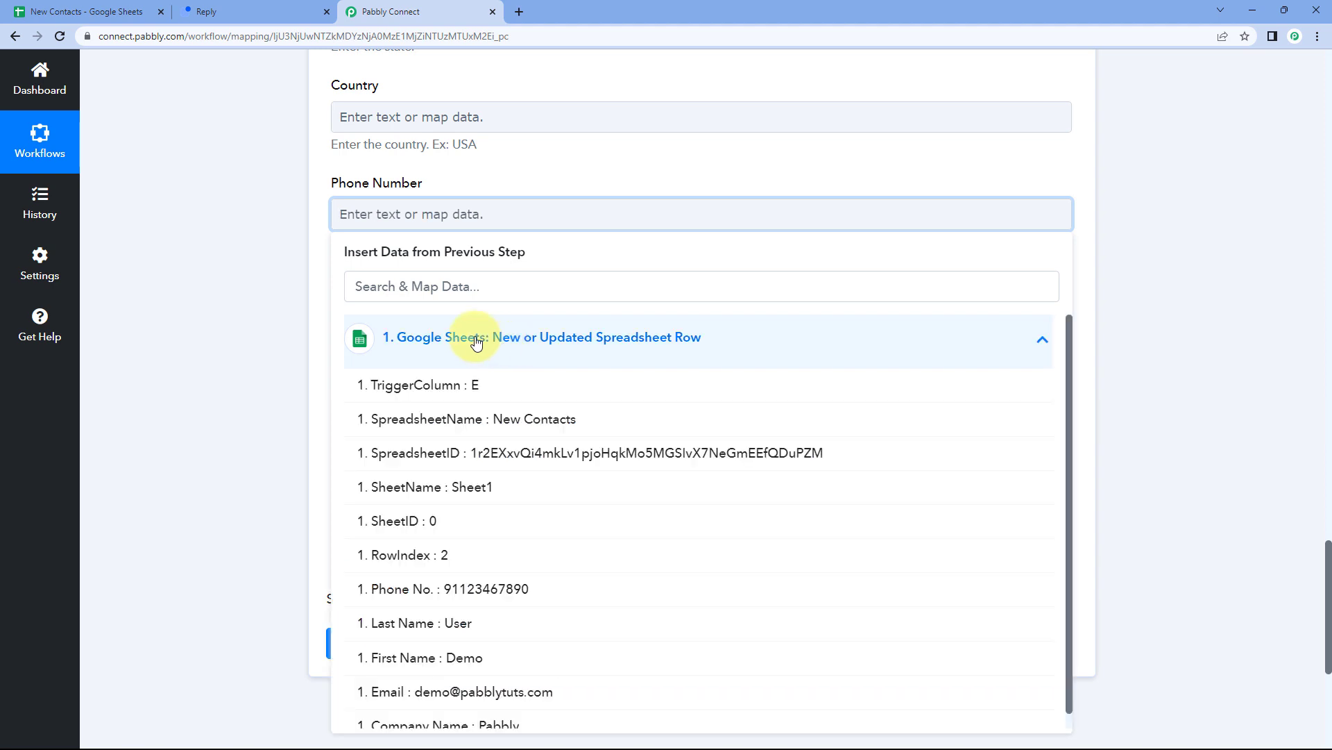
{"action": "left_click", "coordinate": [475, 590]}
{"action": "left_click", "coordinate": [288, 232]}
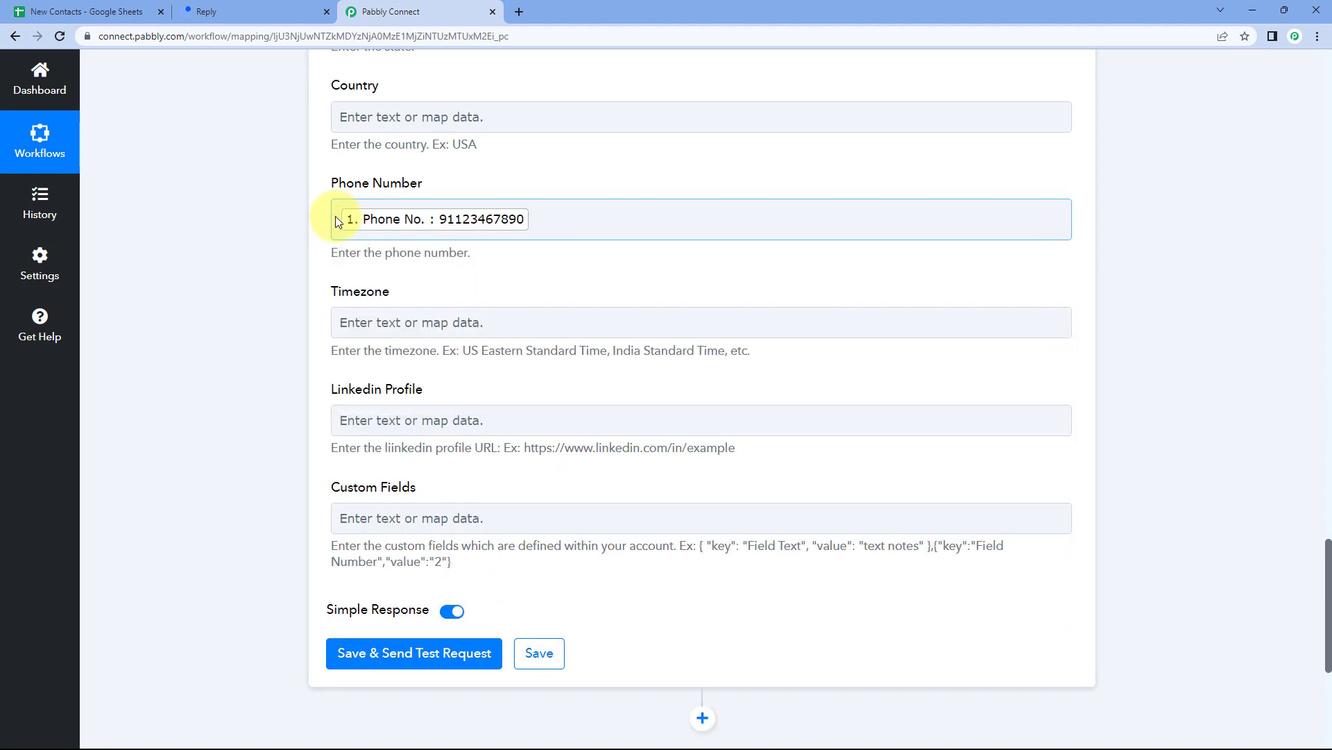
{"action": "left_click", "coordinate": [338, 219]}
{"action": "type", "text": "+"}
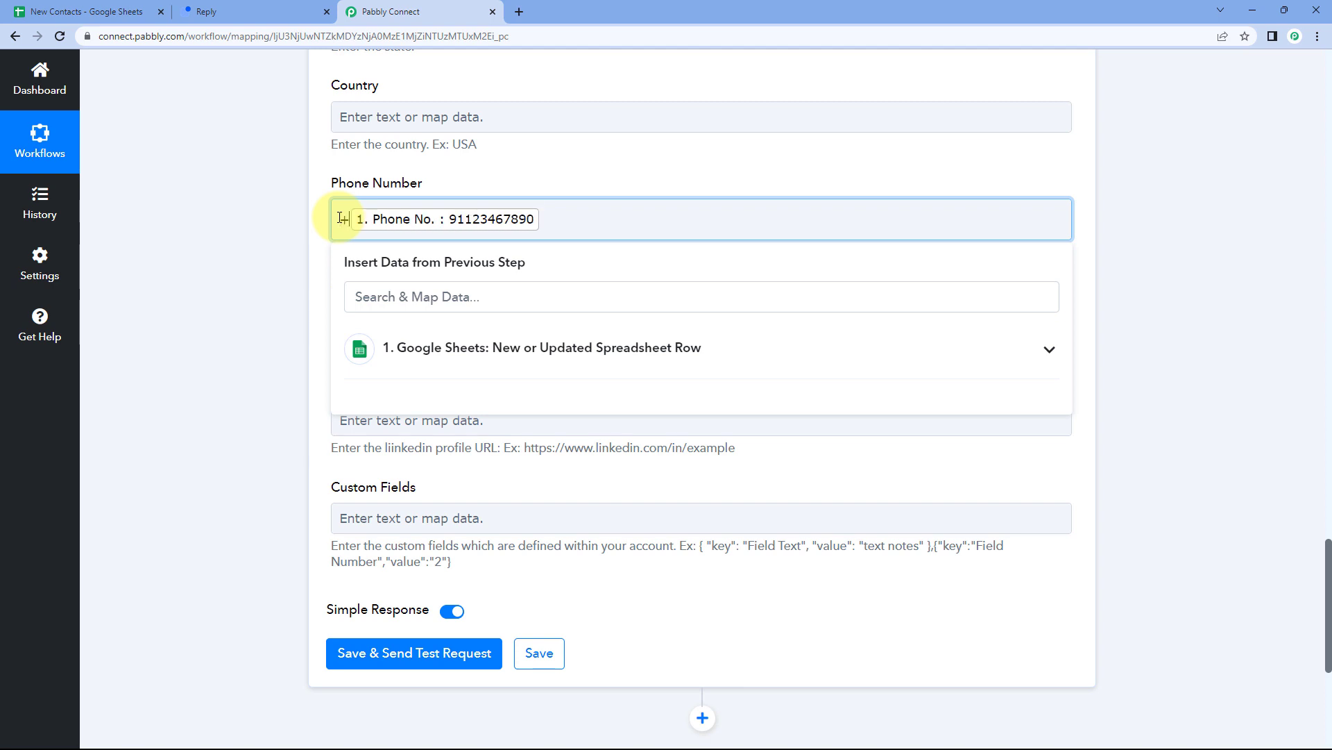
{"action": "left_click", "coordinate": [313, 242]}
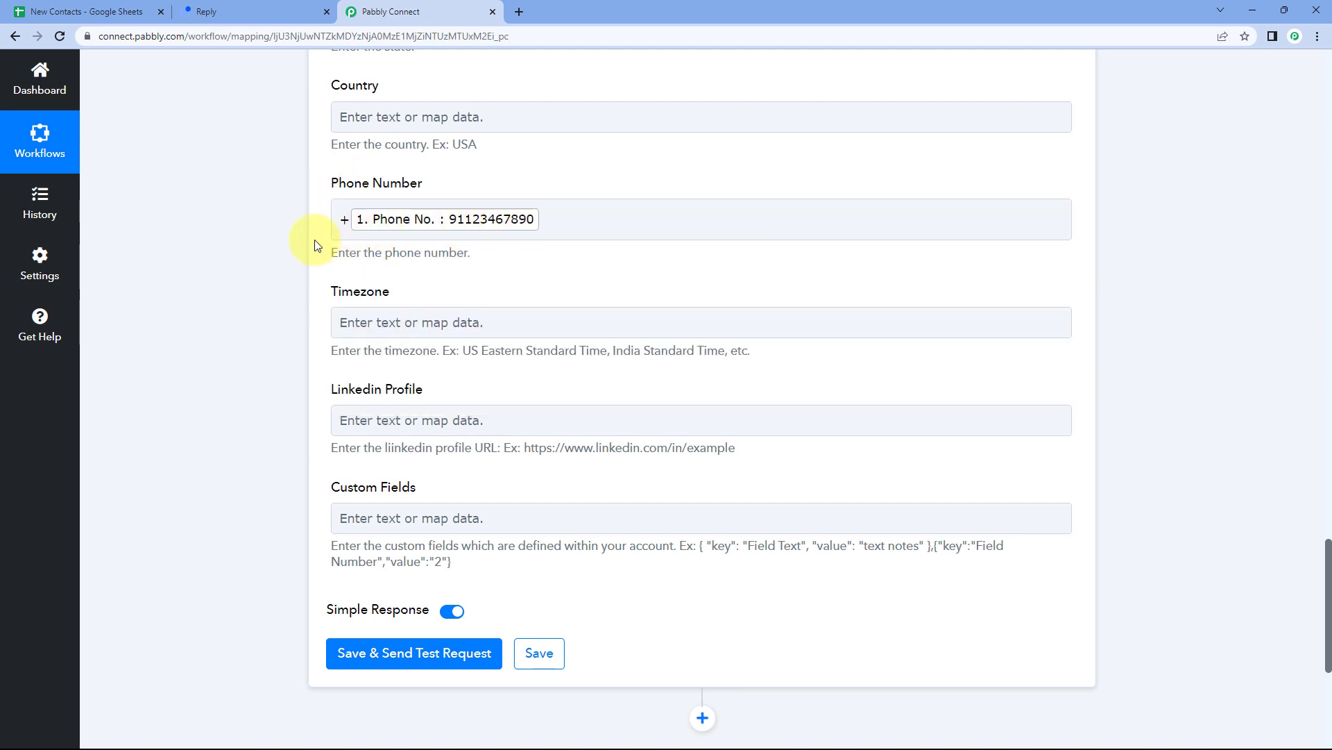
{"action": "scroll", "coordinate": [314, 239], "scroll_direction": "down", "scroll_amount": 3}
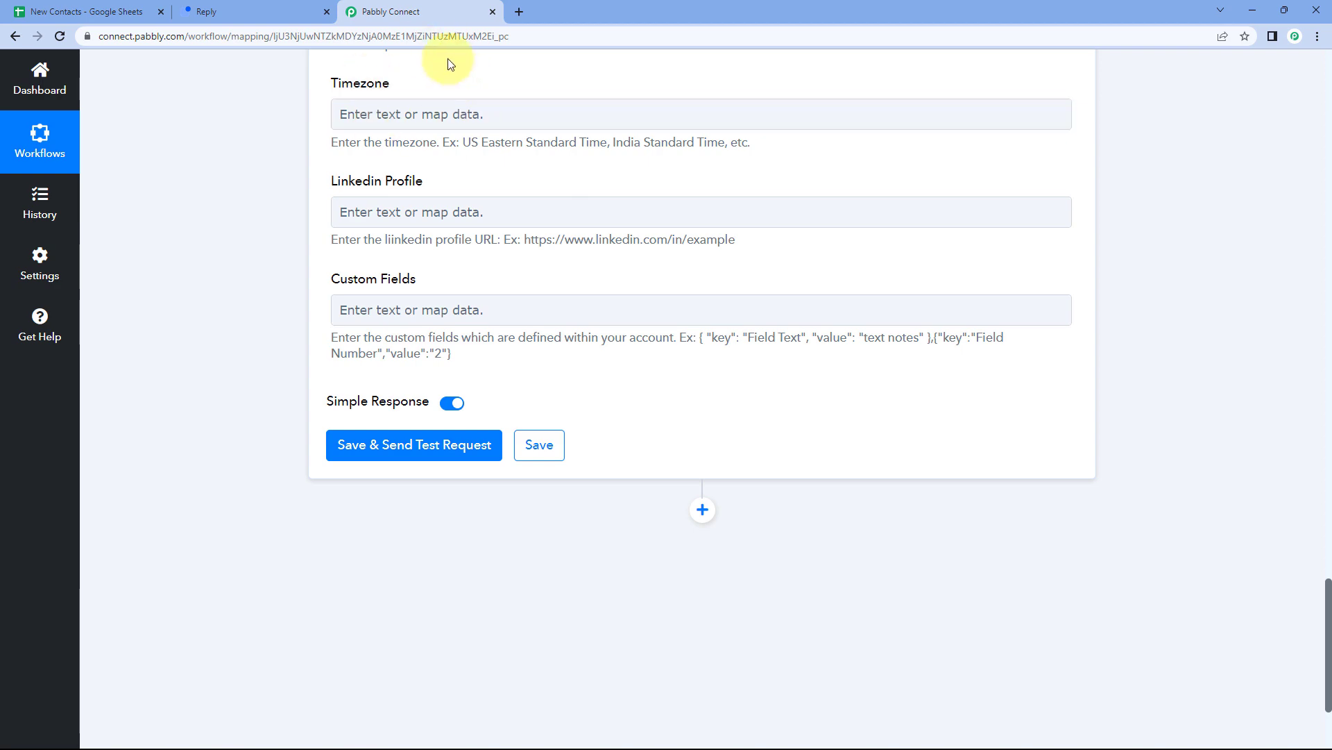
{"action": "left_click", "coordinate": [523, 197]}
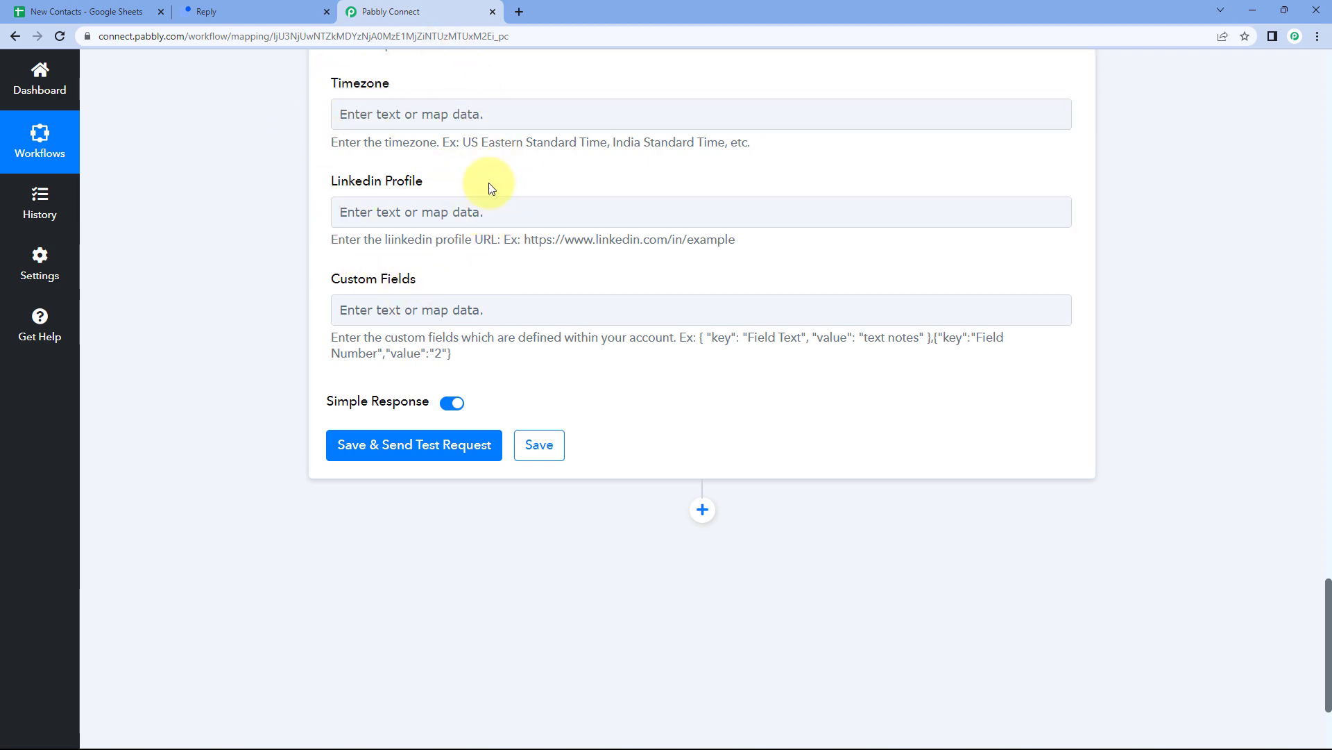
{"action": "scroll", "coordinate": [430, 249], "scroll_direction": "up", "scroll_amount": 1}
{"action": "scroll", "coordinate": [419, 224], "scroll_direction": "up", "scroll_amount": 12}
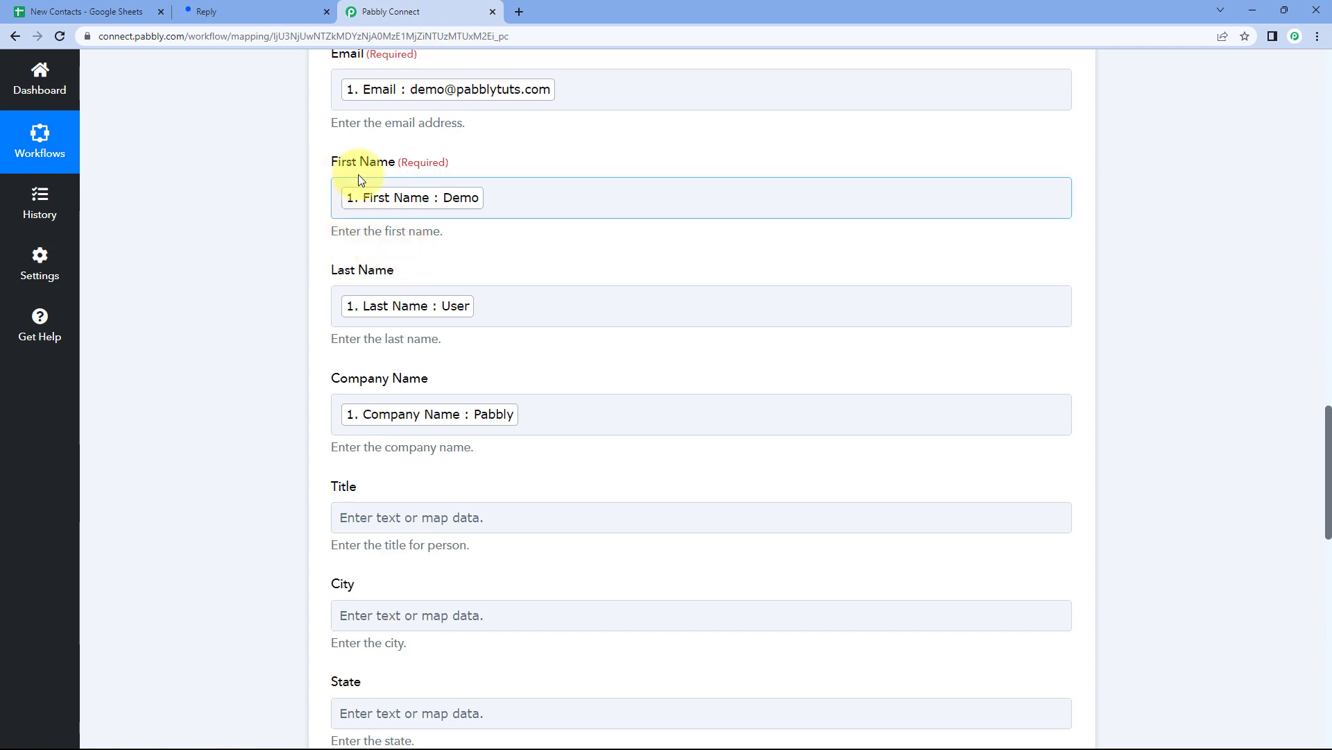
{"action": "scroll", "coordinate": [323, 264], "scroll_direction": "down", "scroll_amount": 4}
{"action": "scroll", "coordinate": [326, 263], "scroll_direction": "down", "scroll_amount": 9}
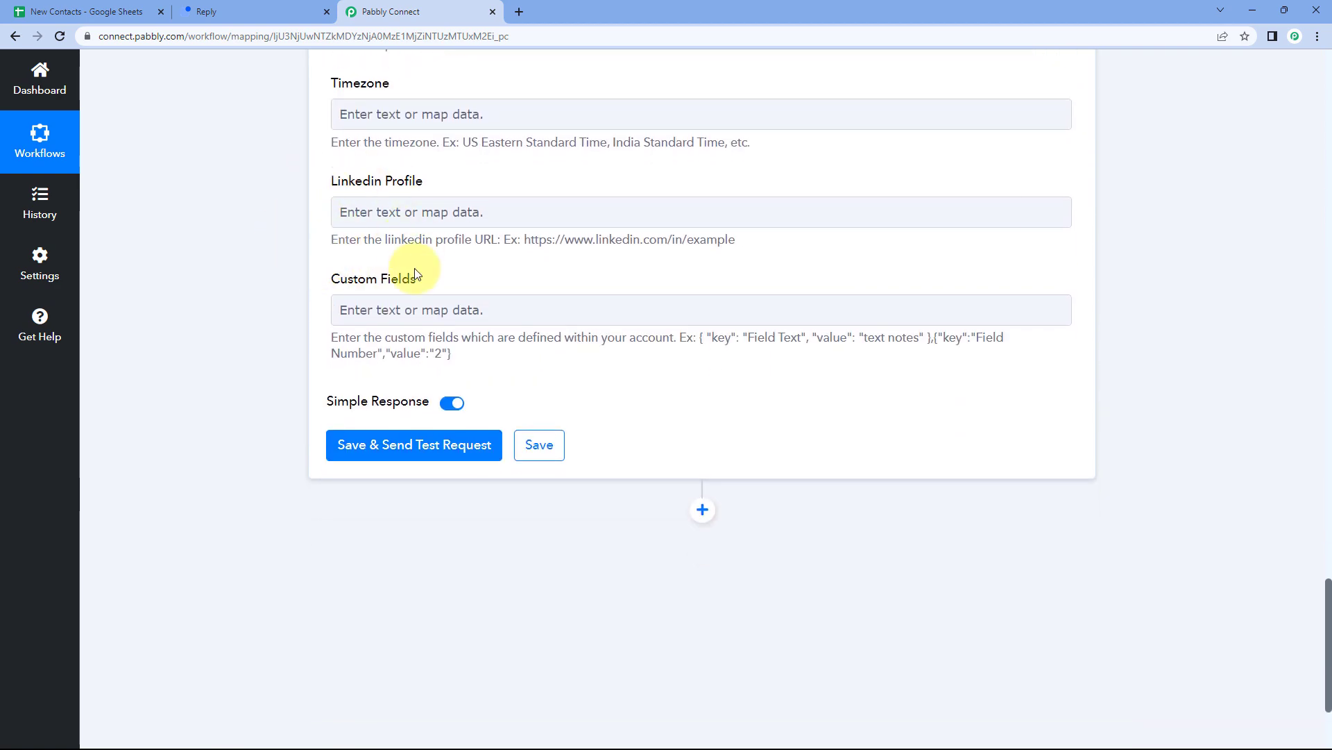
{"action": "left_click", "coordinate": [87, 12]}
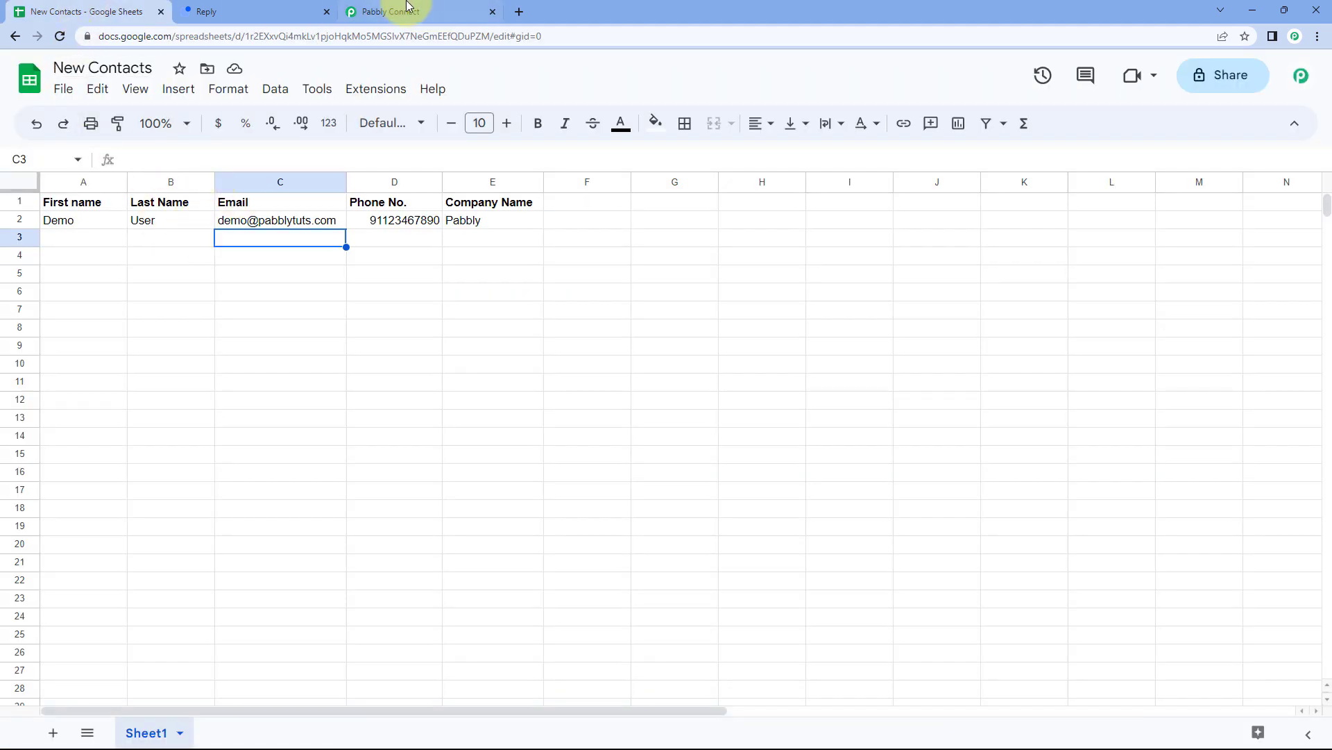
{"action": "left_click", "coordinate": [393, 12]}
{"action": "left_click", "coordinate": [368, 318]}
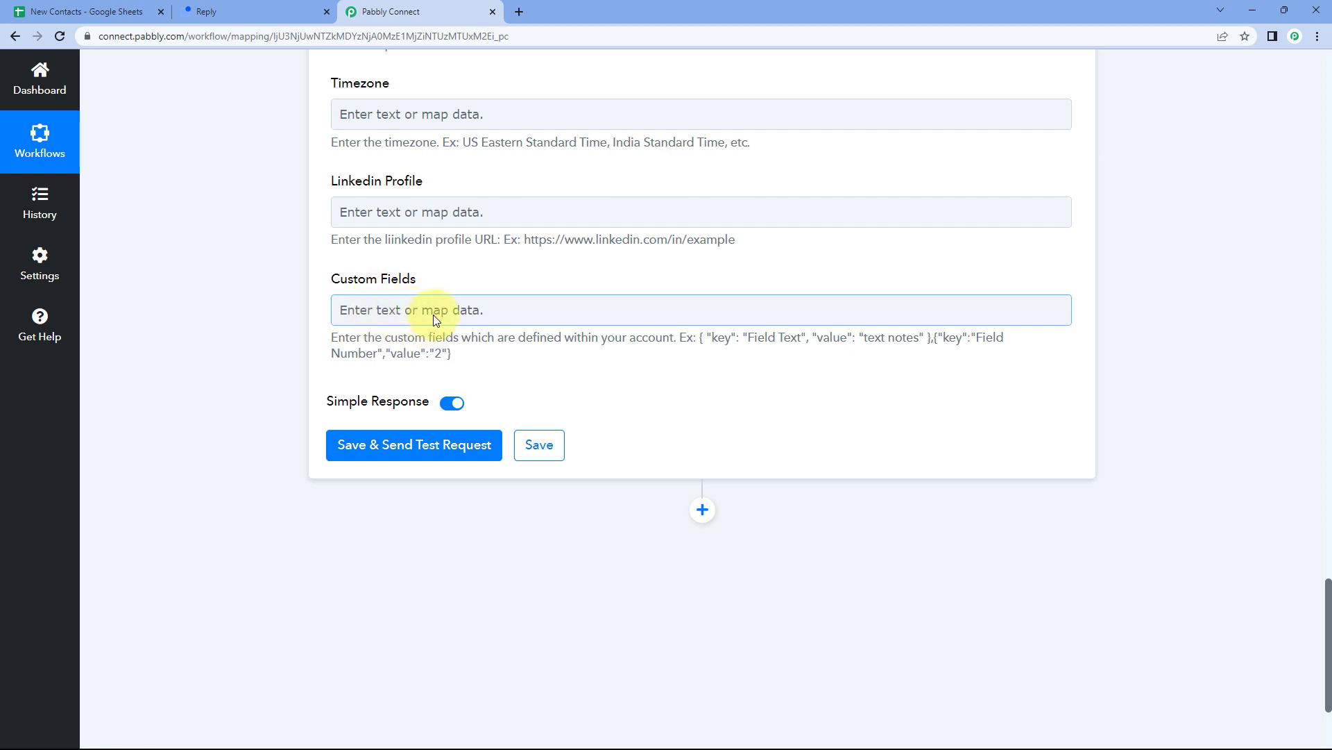
{"action": "left_click", "coordinate": [674, 338]}
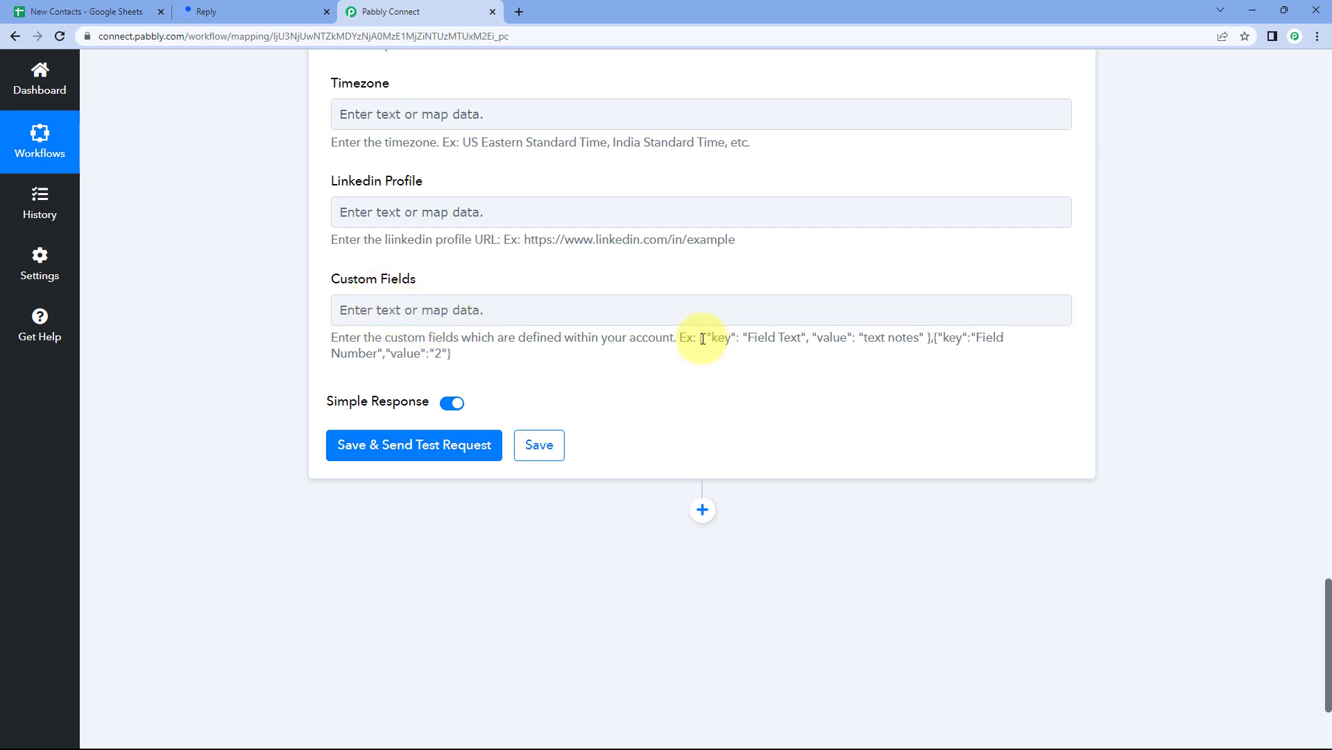
{"action": "left_click_drag", "start_coordinate": [717, 337], "coordinate": [930, 338]}
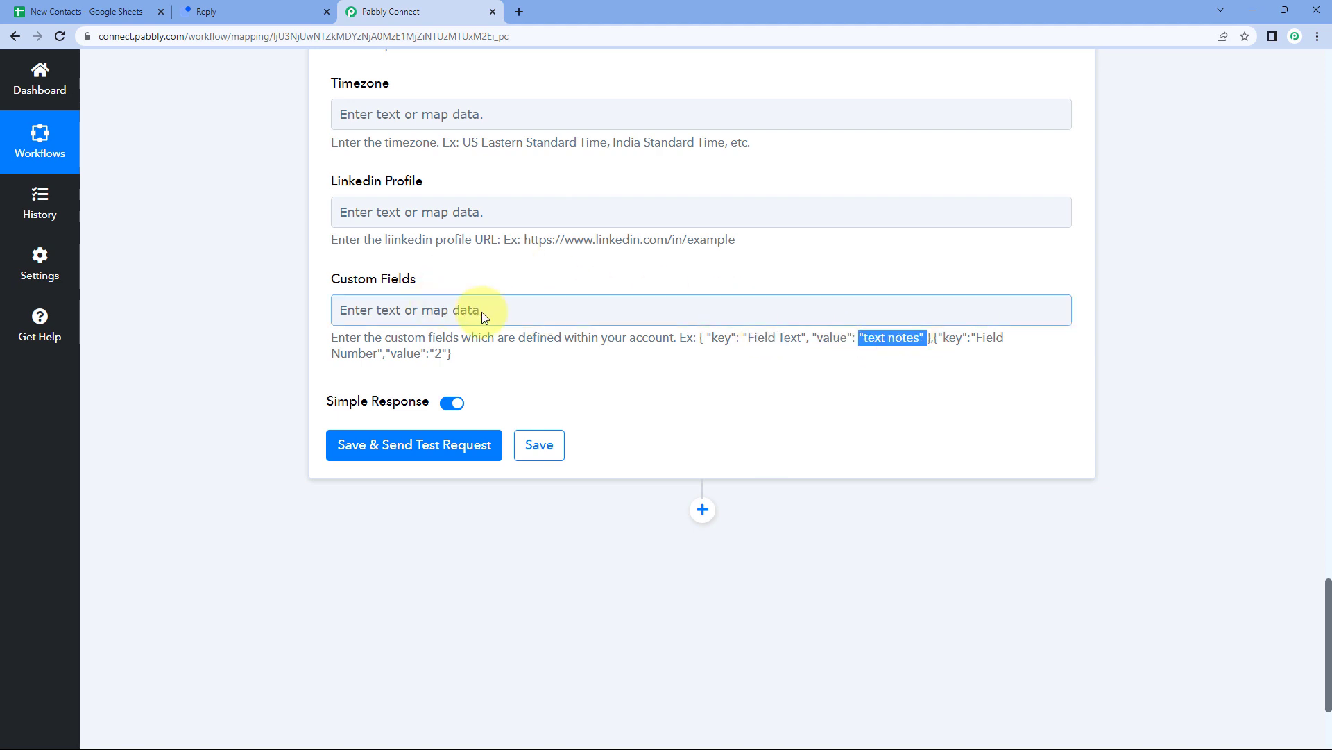
{"action": "left_click", "coordinate": [476, 278]}
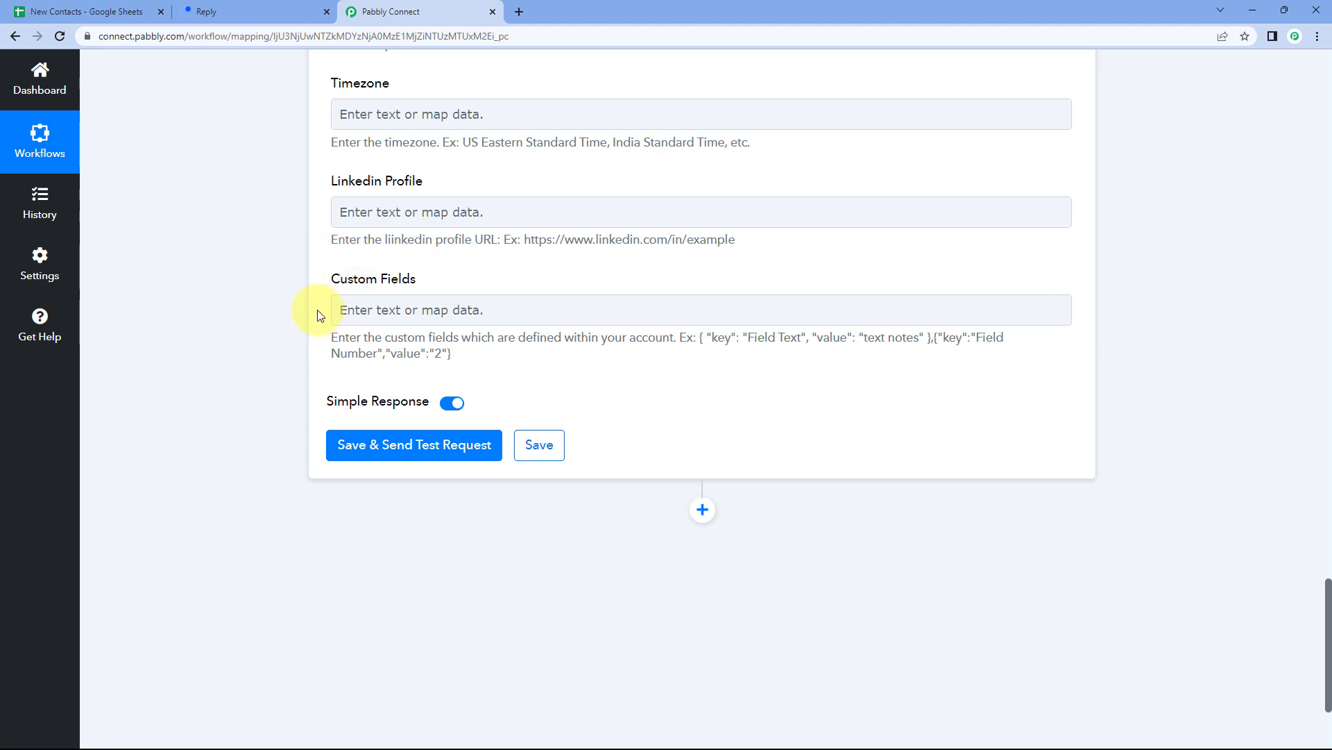
{"action": "scroll", "coordinate": [322, 306], "scroll_direction": "up", "scroll_amount": 8}
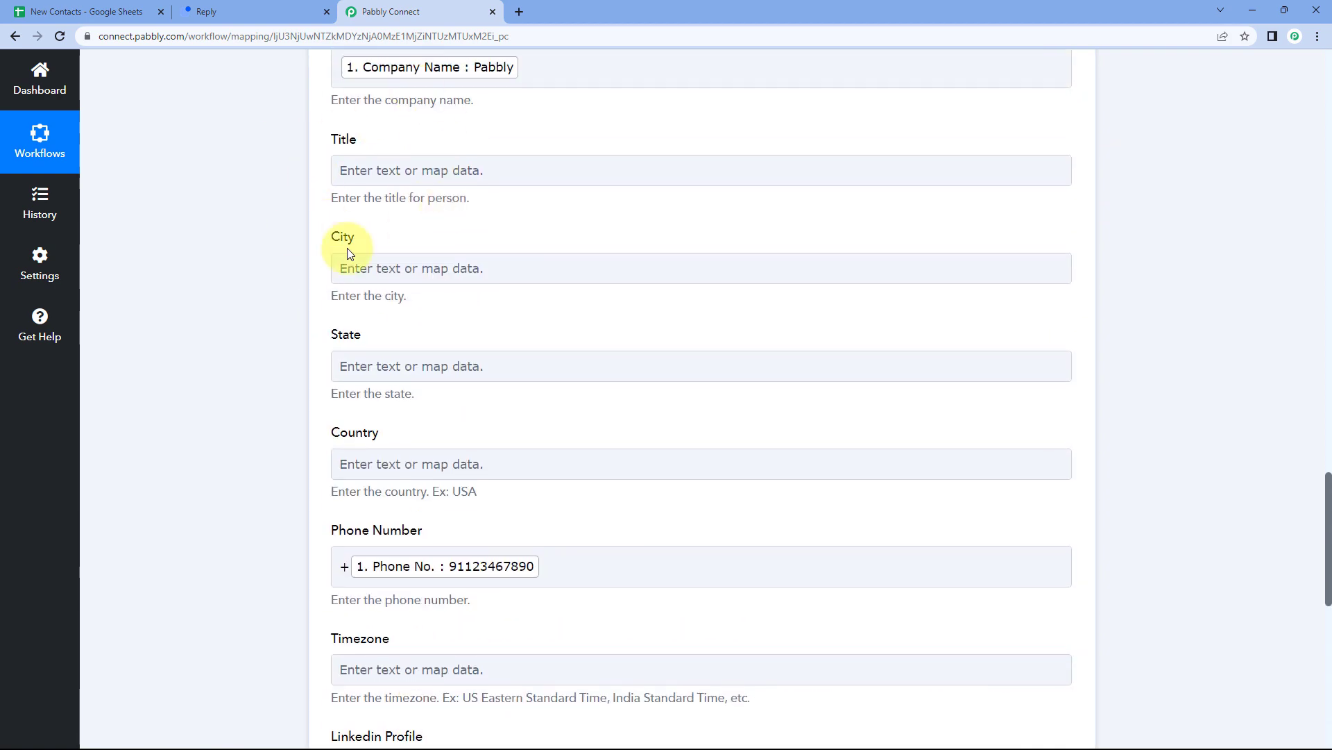
{"action": "scroll", "coordinate": [349, 249], "scroll_direction": "down", "scroll_amount": 9}
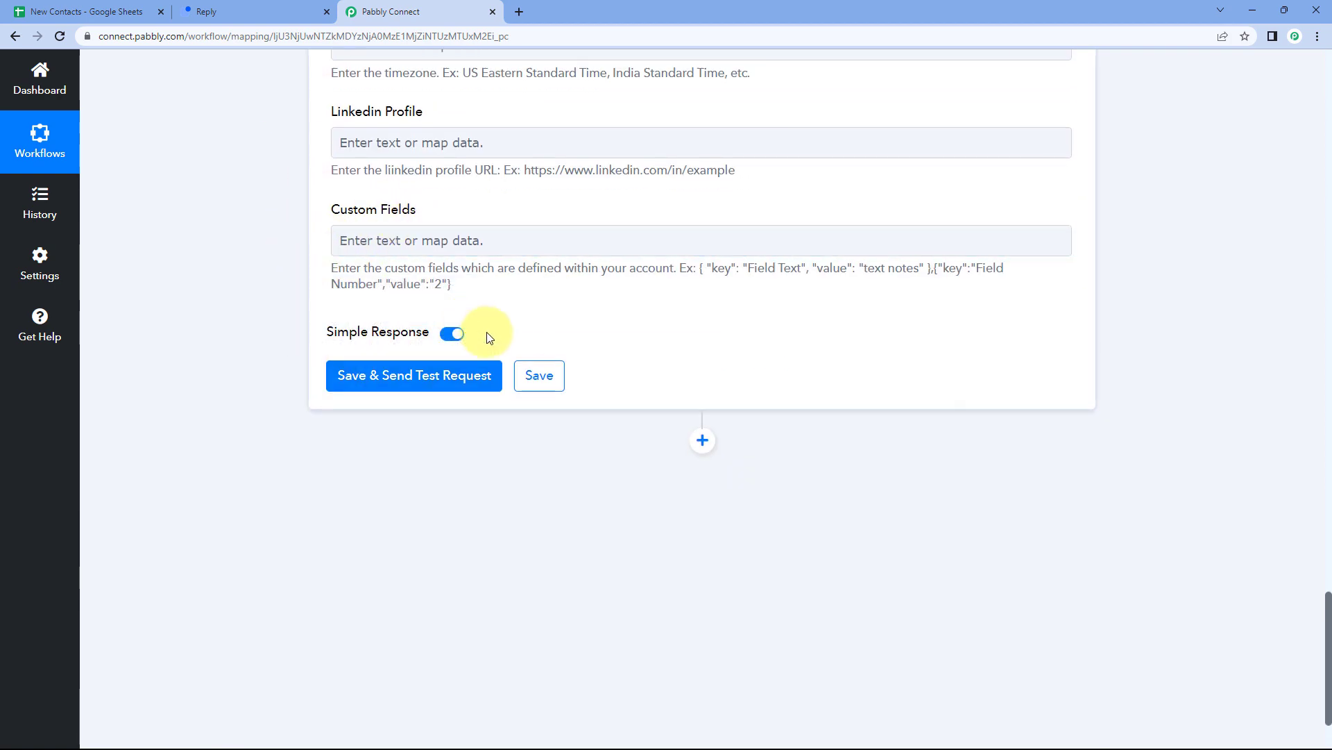
Save the Reply step and send a test request, reviewing the returned Demo User contact response.
{"action": "left_click", "coordinate": [437, 378]}
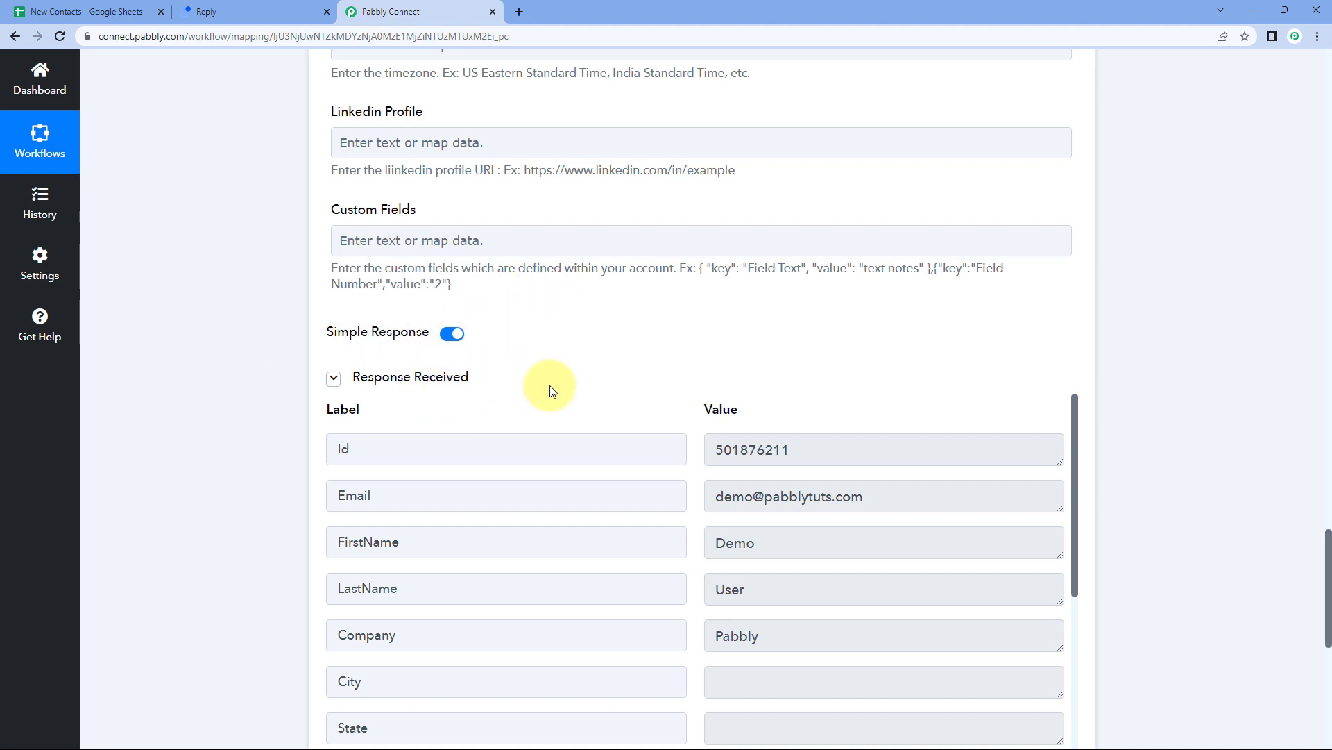
{"action": "scroll", "coordinate": [606, 355], "scroll_direction": "down", "scroll_amount": 2}
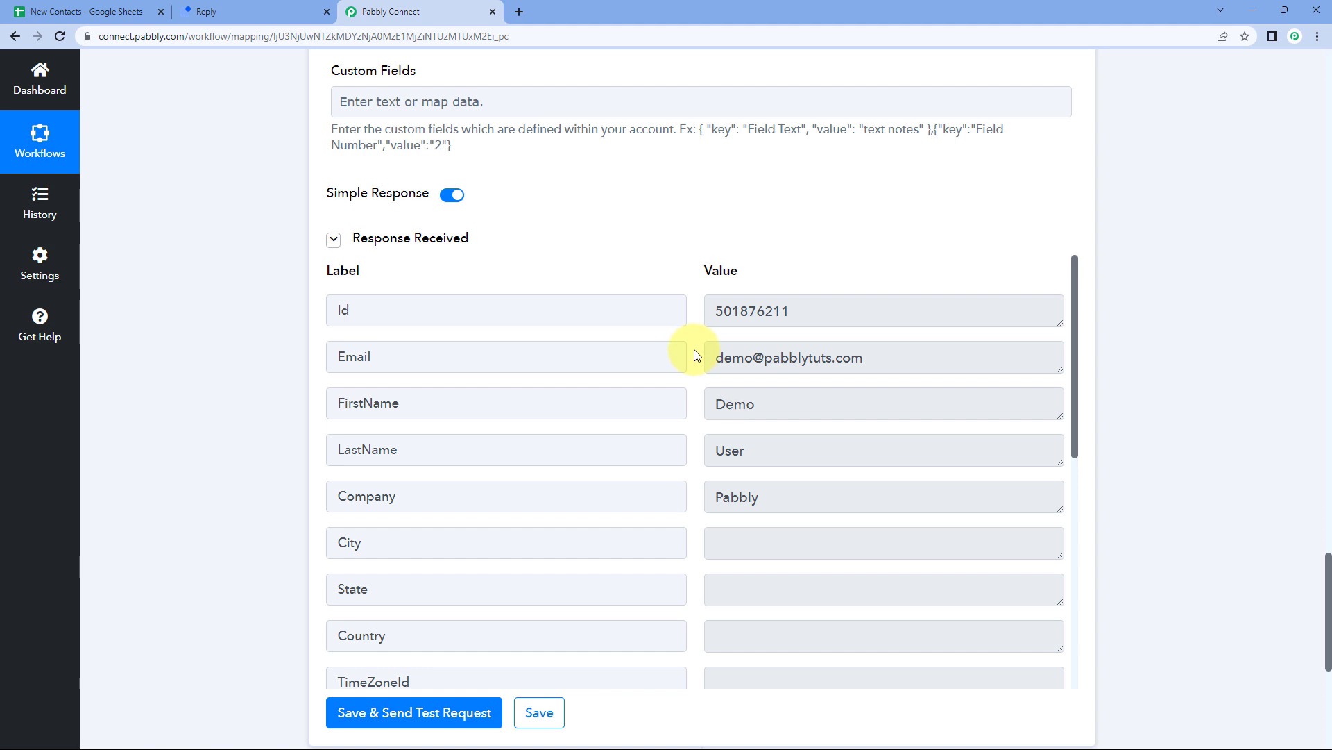
{"action": "scroll", "coordinate": [697, 356], "scroll_direction": "down", "scroll_amount": 3}
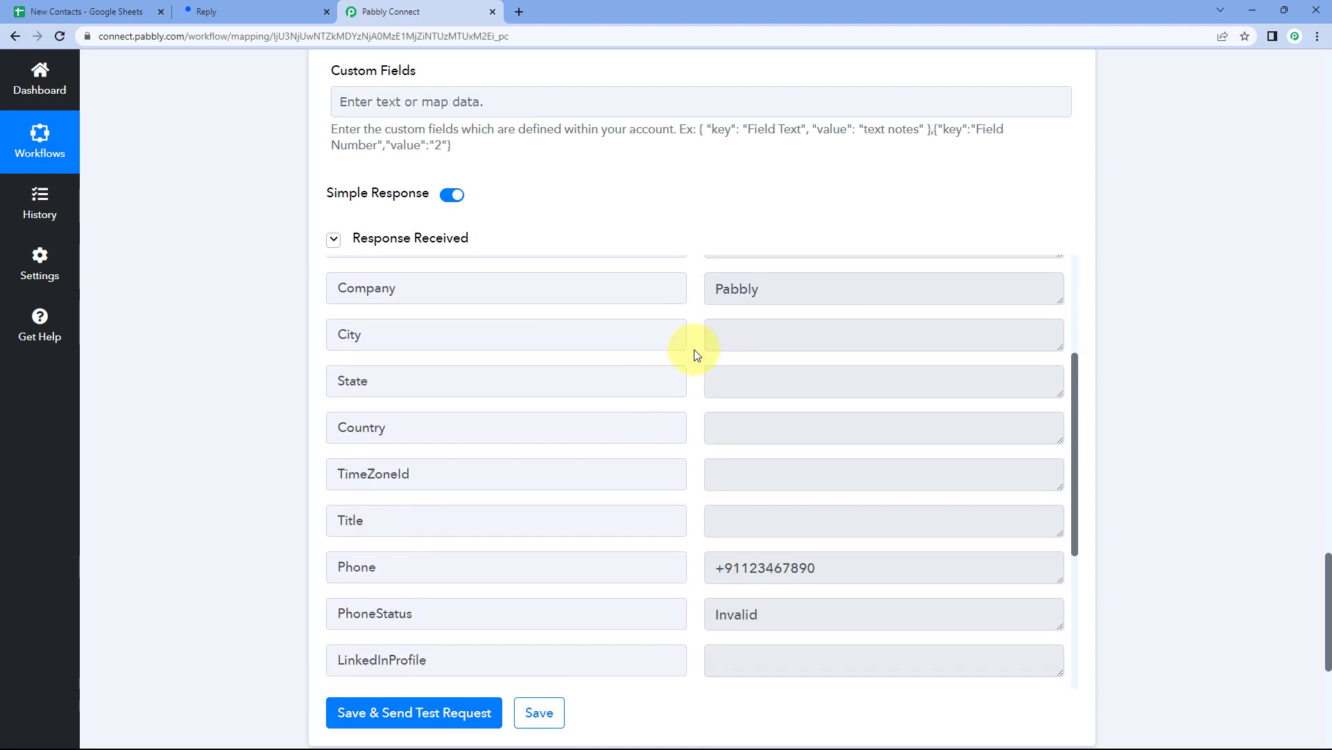
{"action": "scroll", "coordinate": [697, 355], "scroll_direction": "down", "scroll_amount": 4}
{"action": "scroll", "coordinate": [696, 356], "scroll_direction": "up", "scroll_amount": 7}
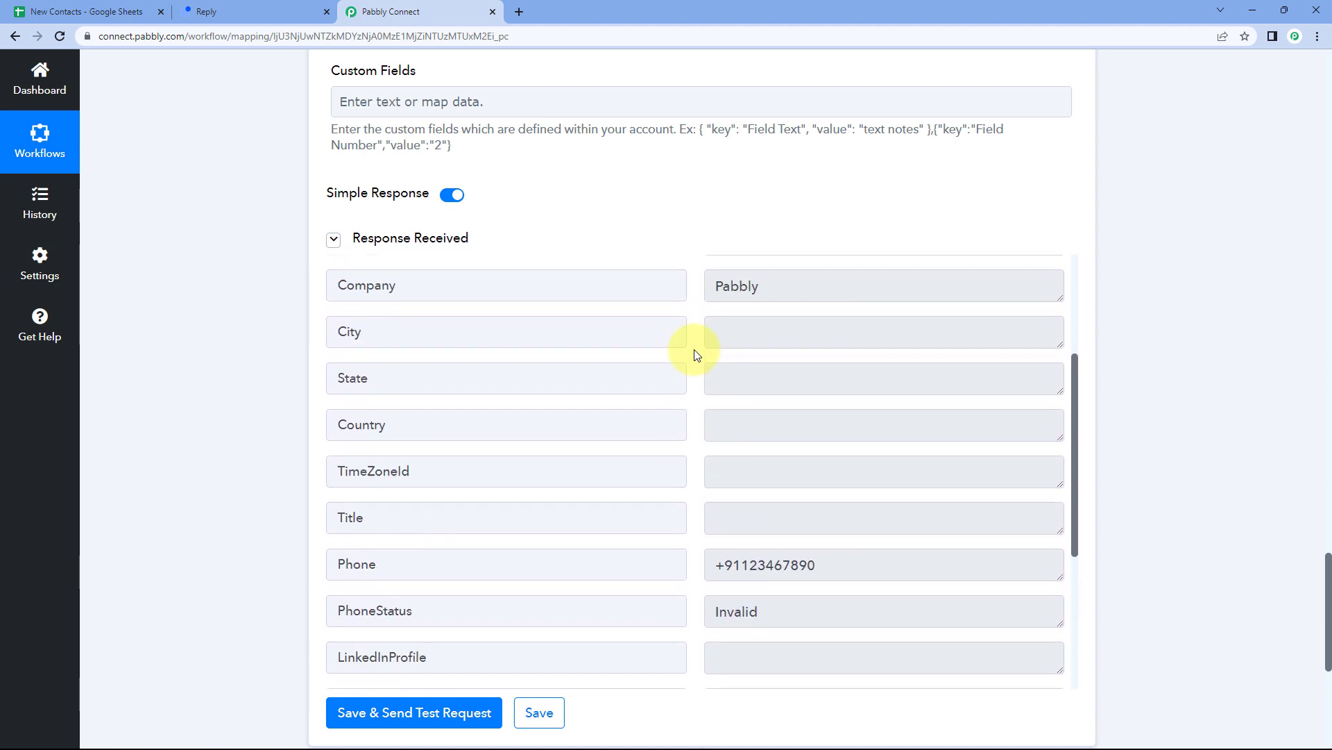
{"action": "scroll", "coordinate": [574, 249], "scroll_direction": "up", "scroll_amount": 14}
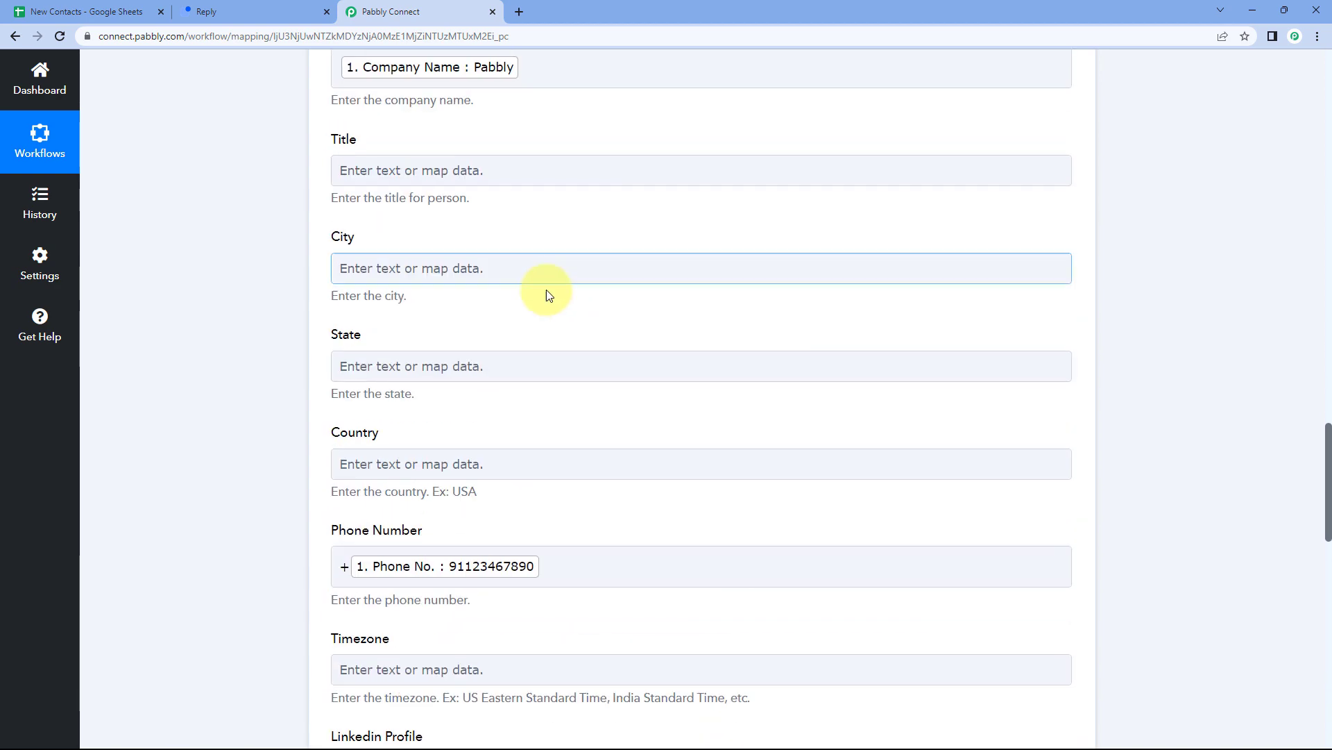
{"action": "scroll", "coordinate": [538, 236], "scroll_direction": "up", "scroll_amount": 4}
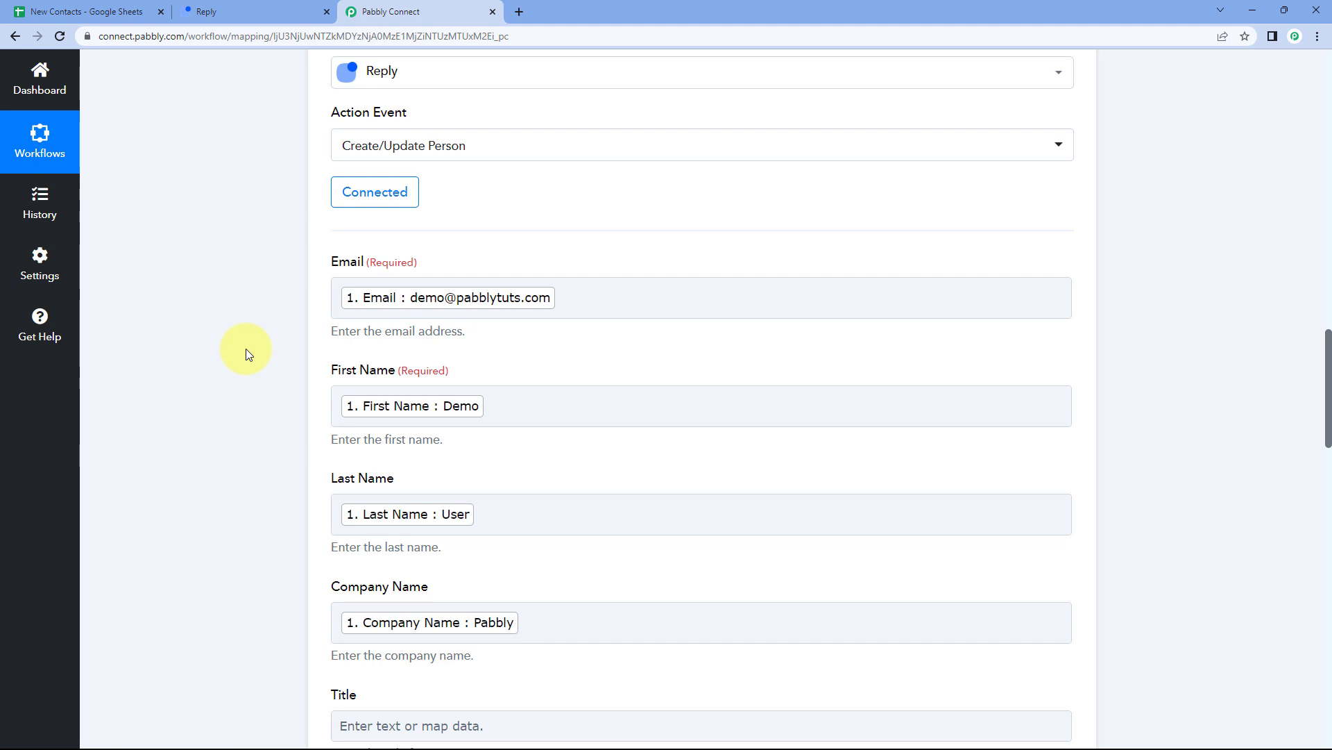
Open the Demo User contact in Reply.io's People > Contacts list, comparing it with the spreadsheet.
{"action": "left_click", "coordinate": [250, 11]}
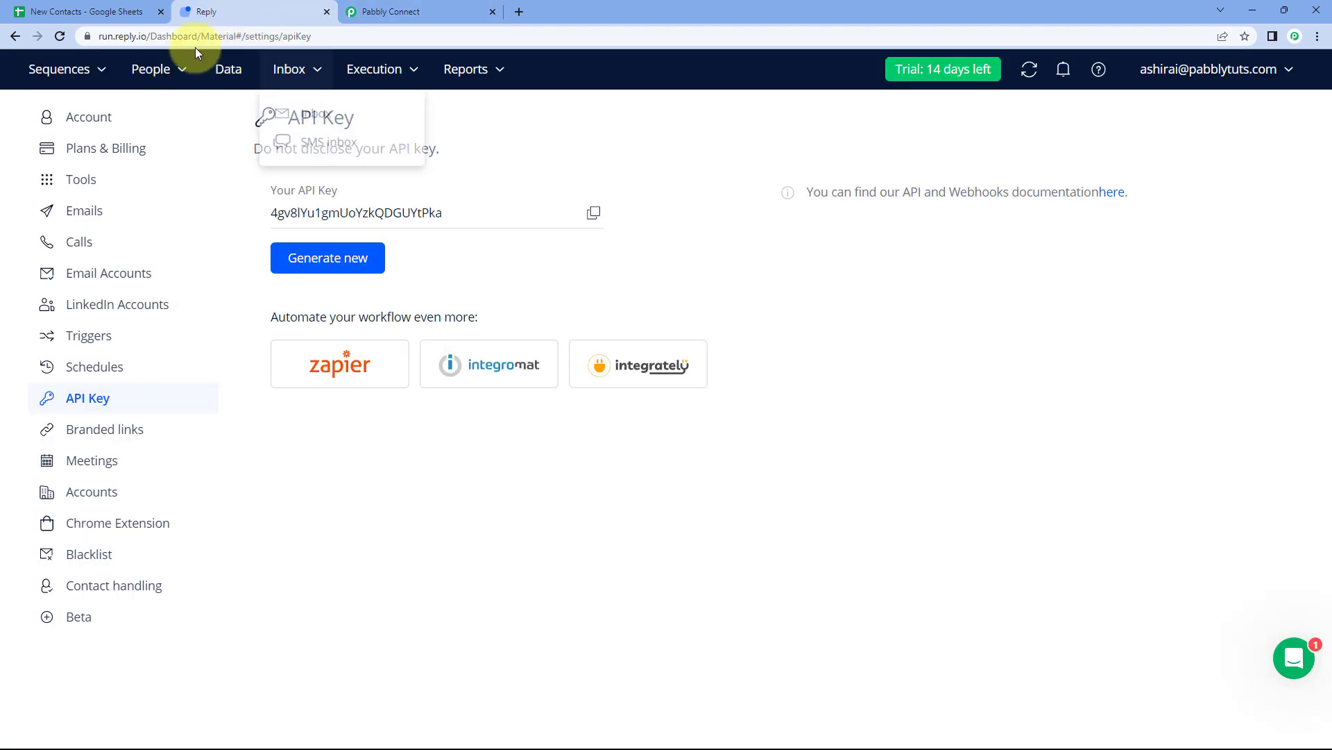
{"action": "mouse_move", "coordinate": [173, 65]}
{"action": "left_click", "coordinate": [169, 118]}
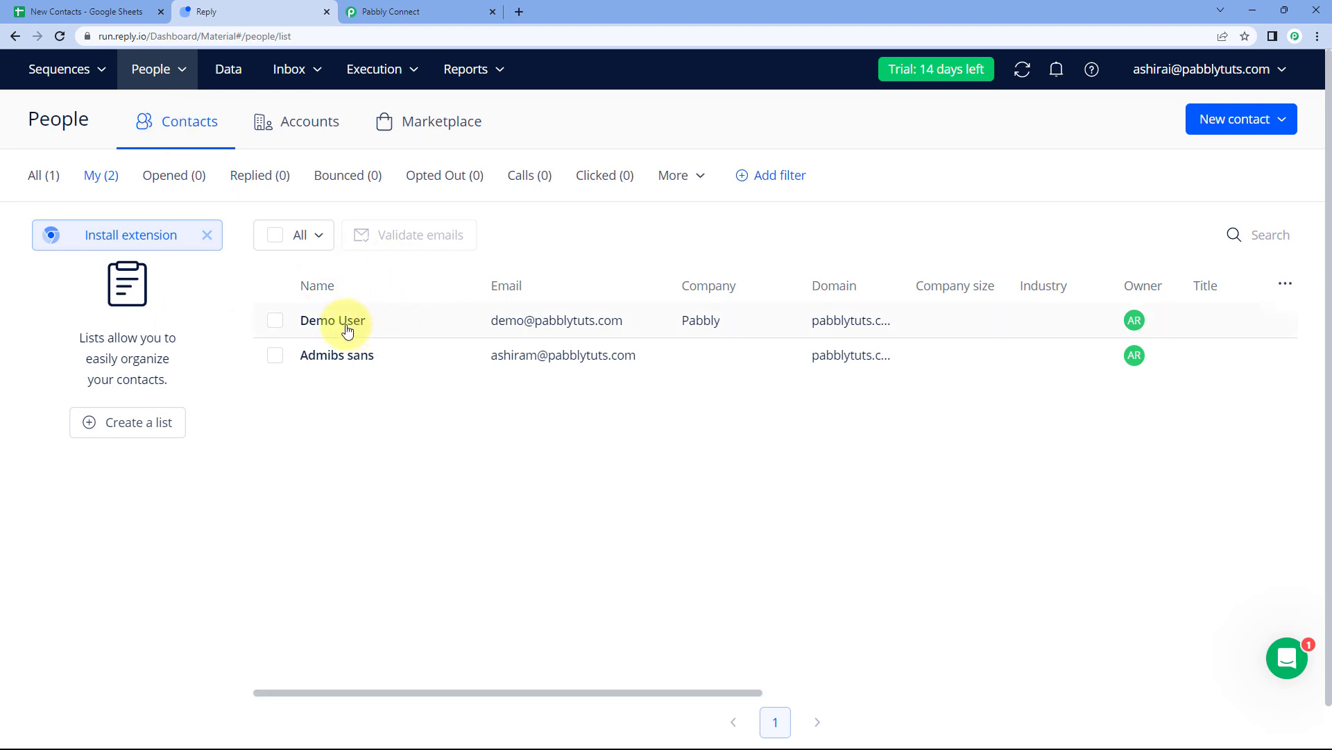
{"action": "left_click", "coordinate": [348, 331]}
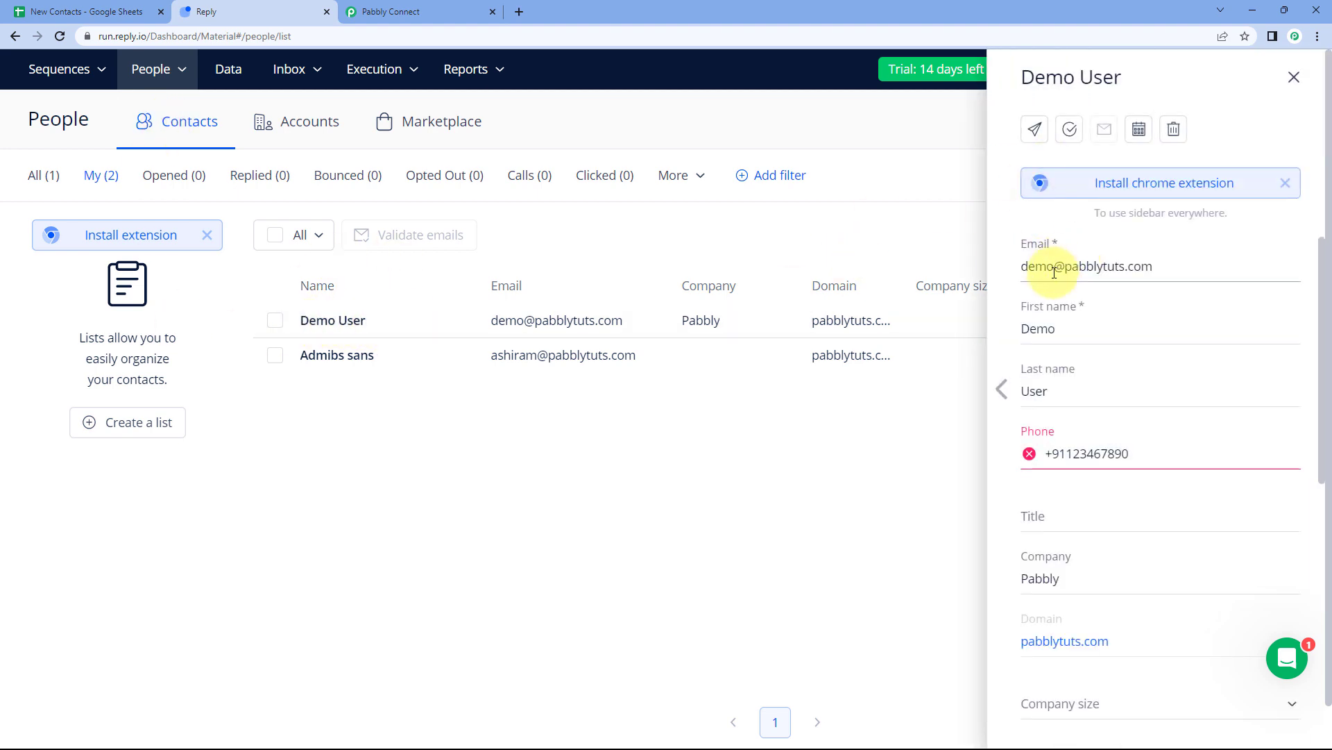
{"action": "left_click", "coordinate": [76, 12]}
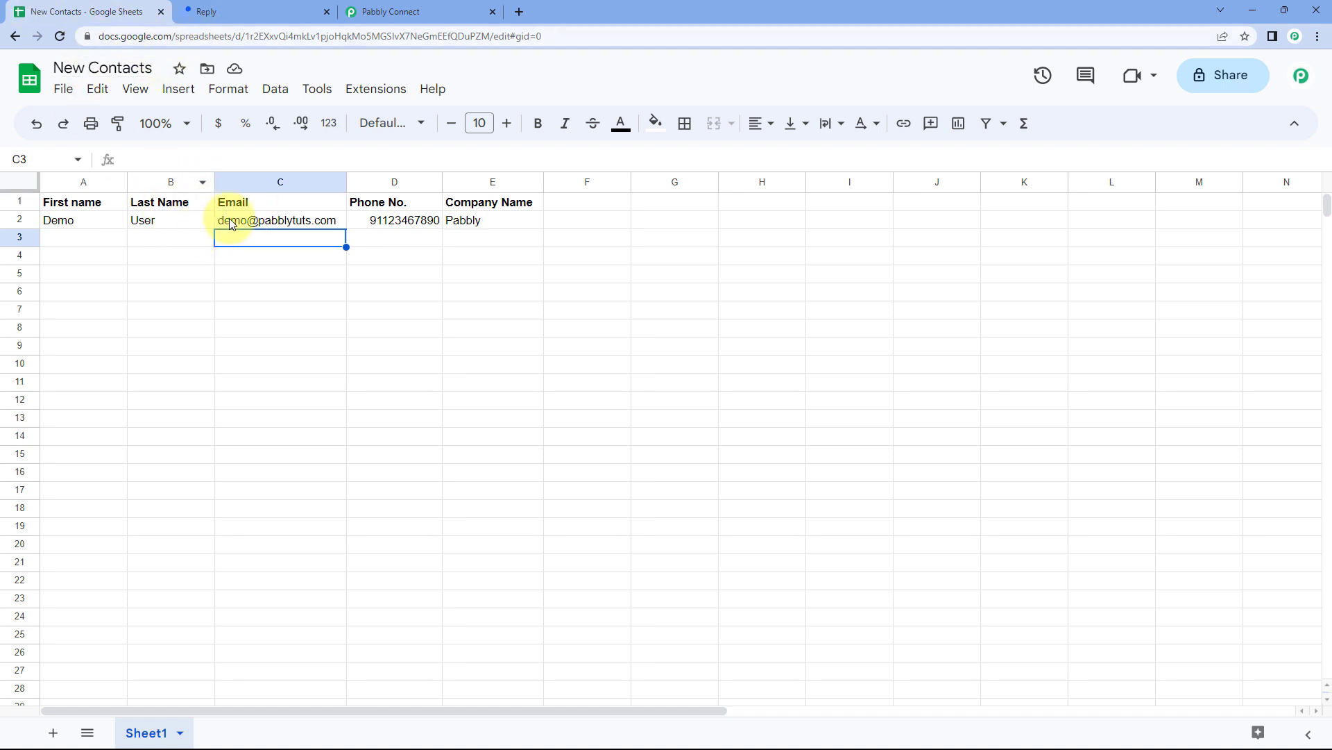
{"action": "left_click", "coordinate": [243, 6]}
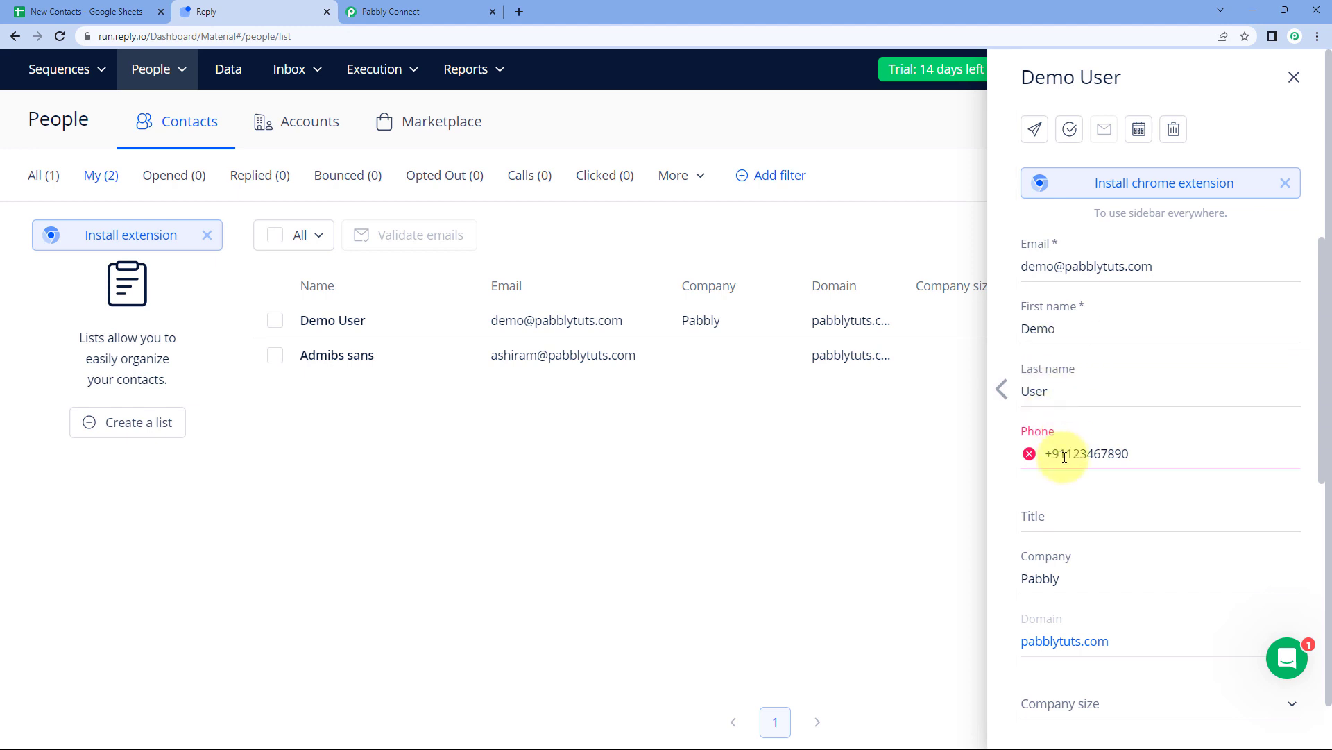
{"action": "key", "text": "BackSpace"}
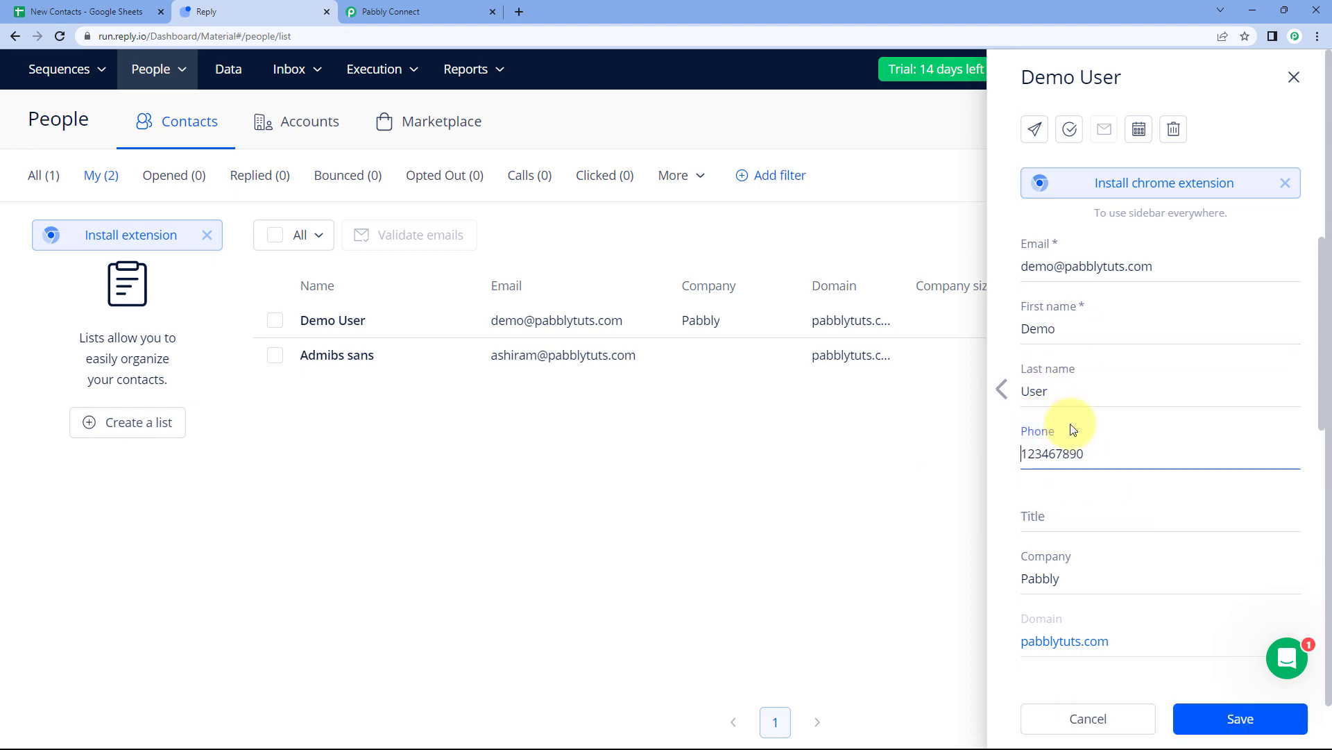
{"action": "left_click", "coordinate": [1242, 719]}
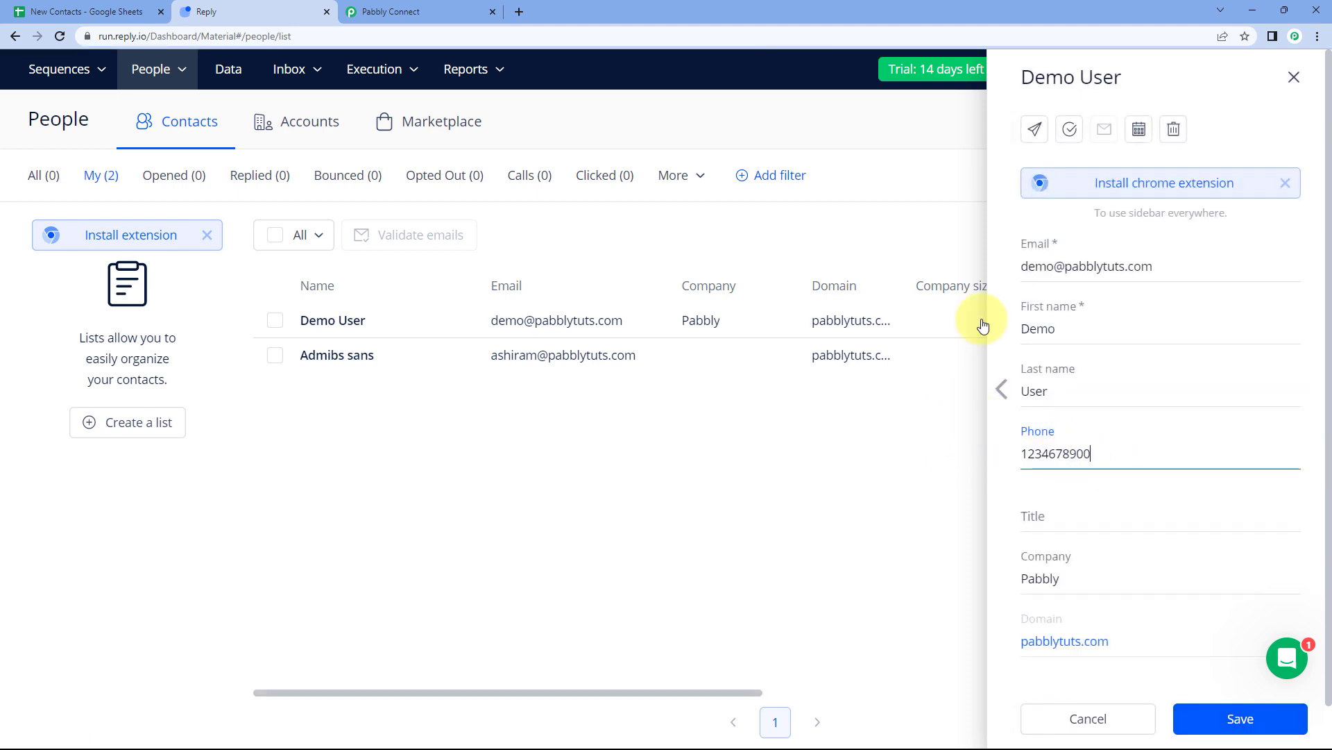
{"action": "left_click", "coordinate": [416, 12]}
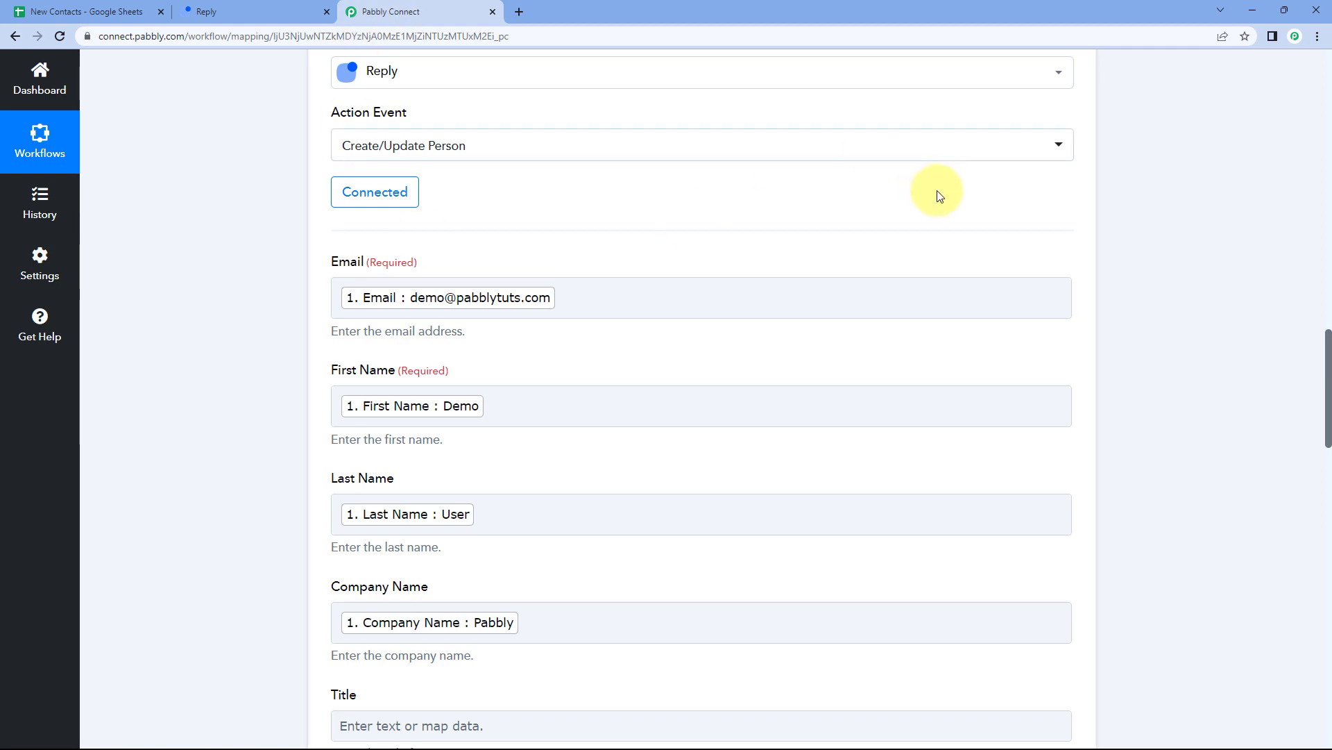
Collapse the Reply and trigger step cards so both workflow steps are visible.
{"action": "scroll", "coordinate": [1100, 155], "scroll_direction": "up", "scroll_amount": 3}
{"action": "left_click", "coordinate": [1101, 155]}
{"action": "scroll", "coordinate": [1096, 180], "scroll_direction": "up", "scroll_amount": 10}
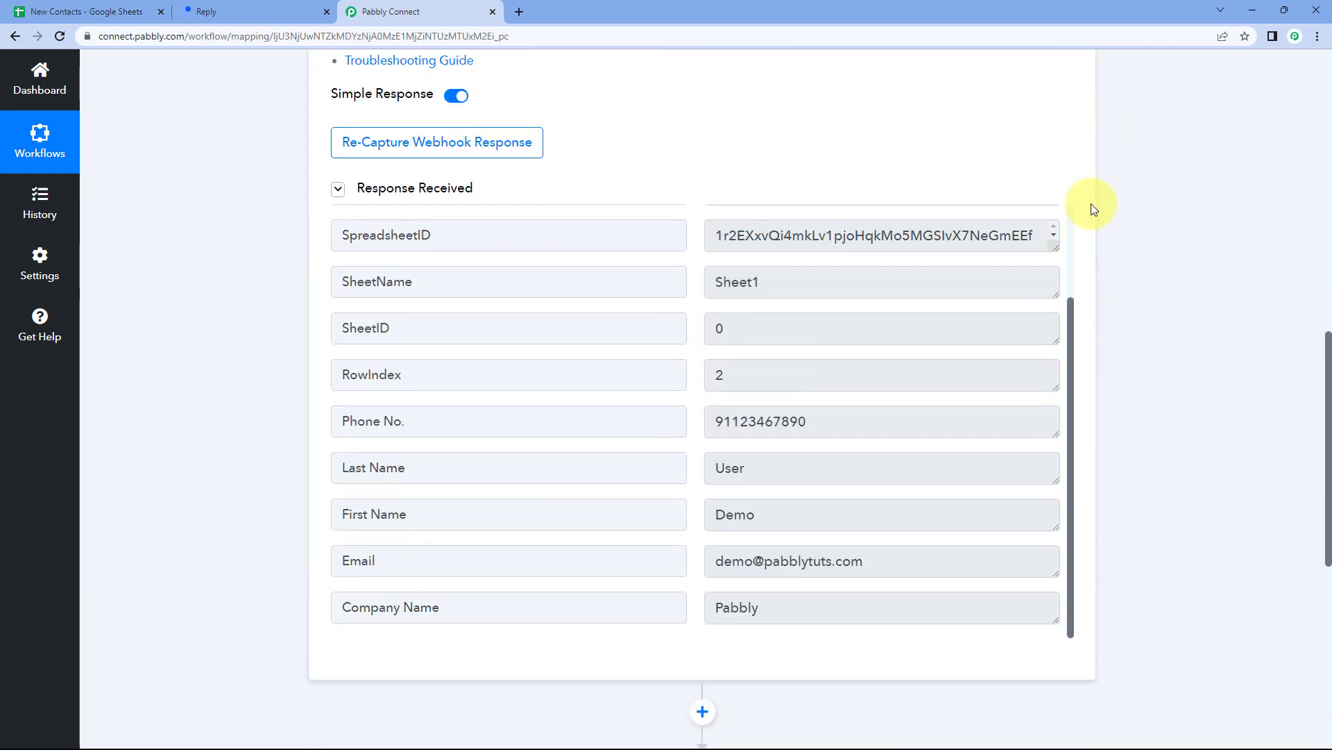
{"action": "left_click", "coordinate": [1078, 215]}
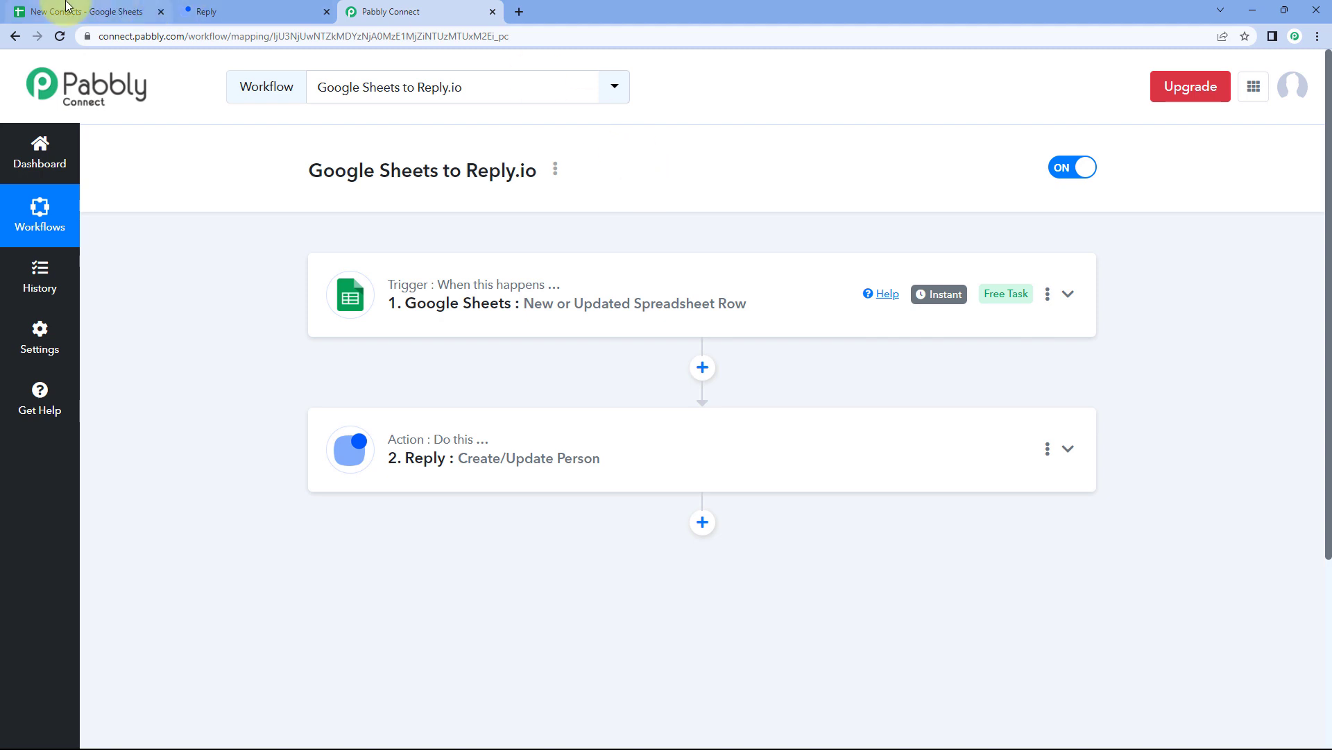
Check the spreadsheet and Reply contacts, closing the Demo User details, then show the New Contacts sheet.
{"action": "left_click", "coordinate": [104, 11]}
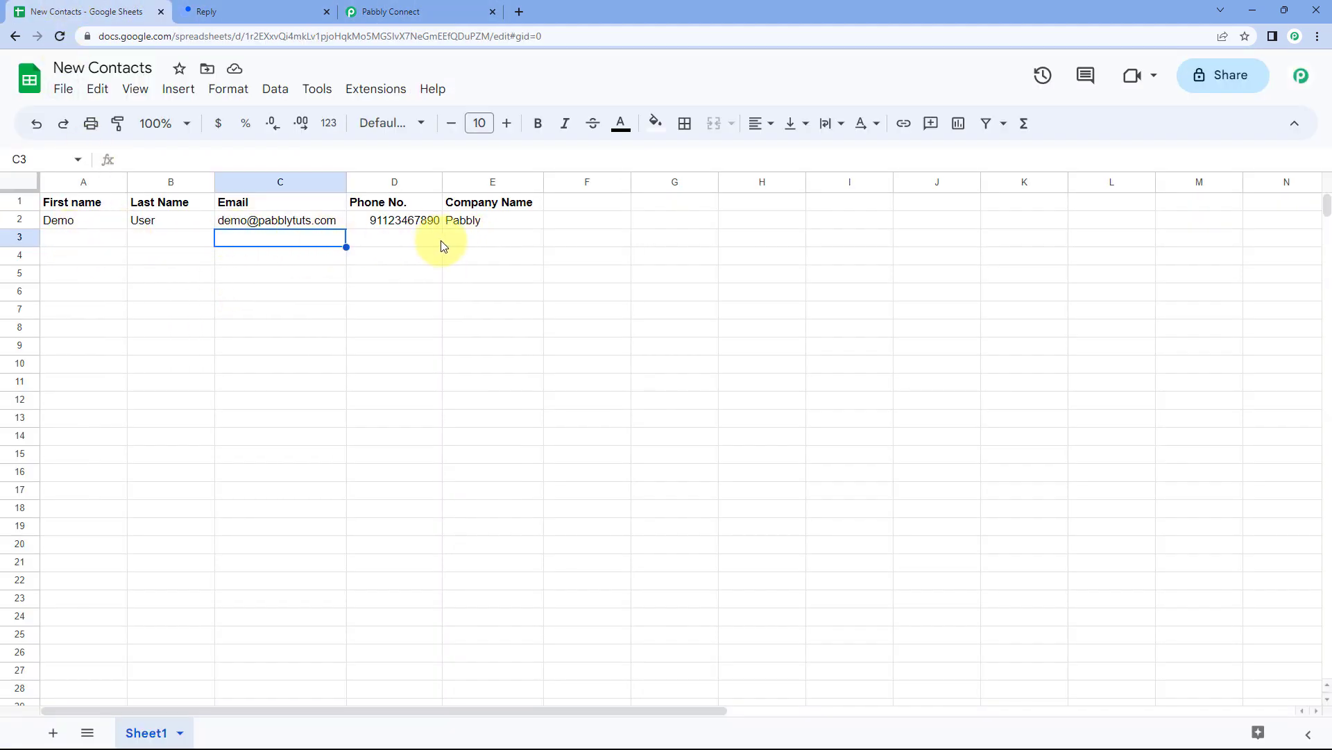
{"action": "left_click", "coordinate": [251, 6]}
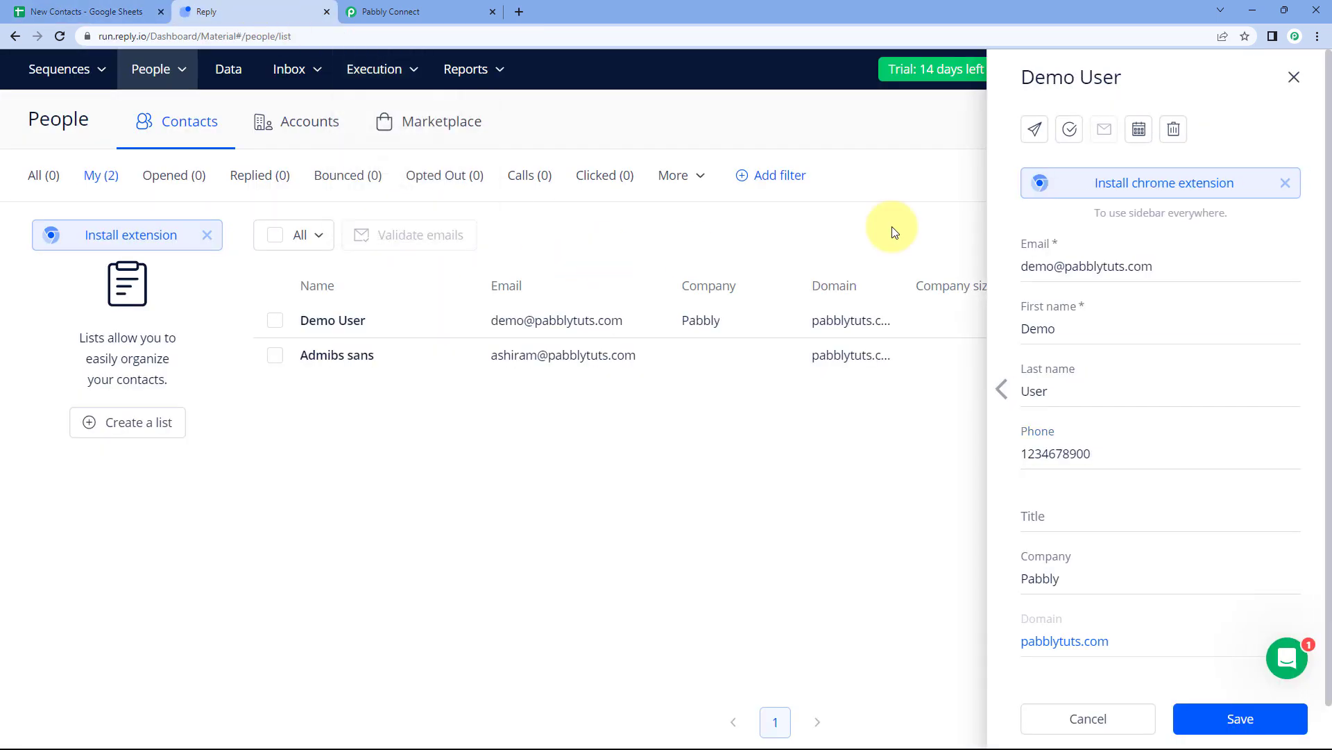
{"action": "left_click", "coordinate": [1280, 80]}
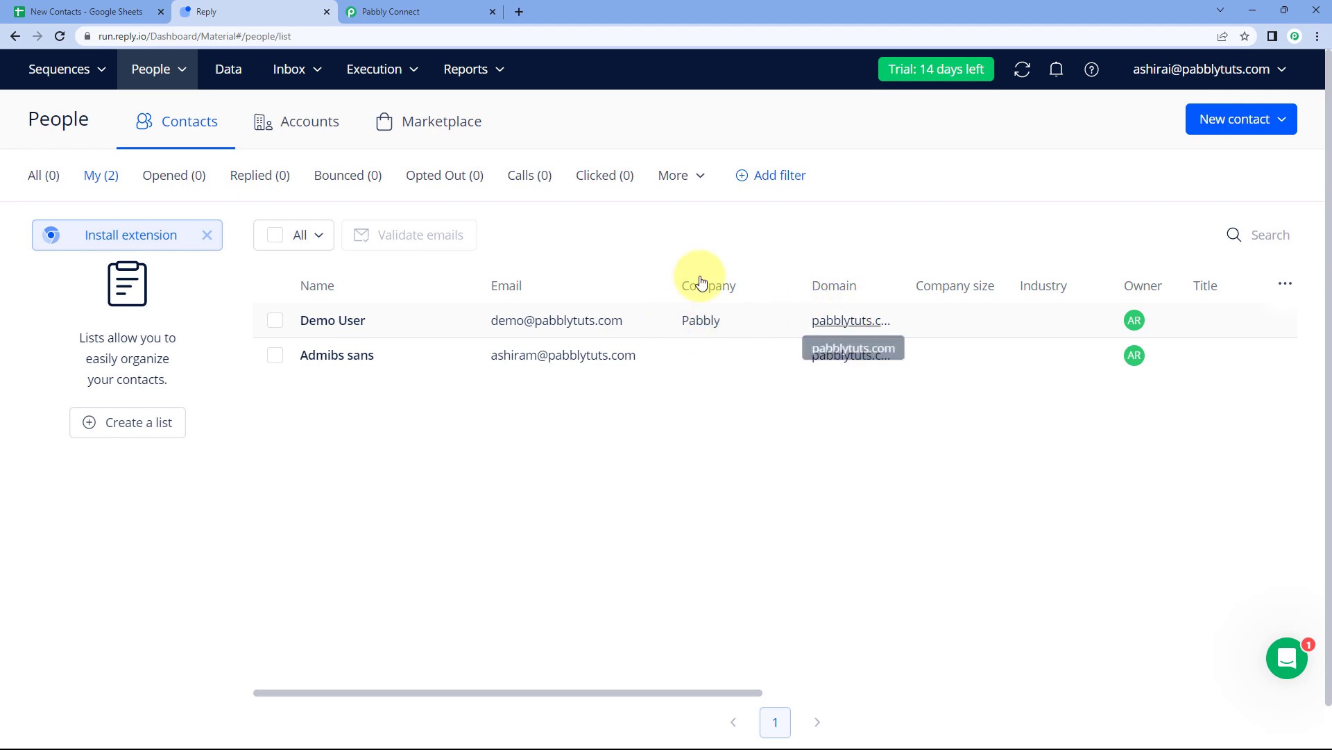
{"action": "left_click", "coordinate": [69, 11]}
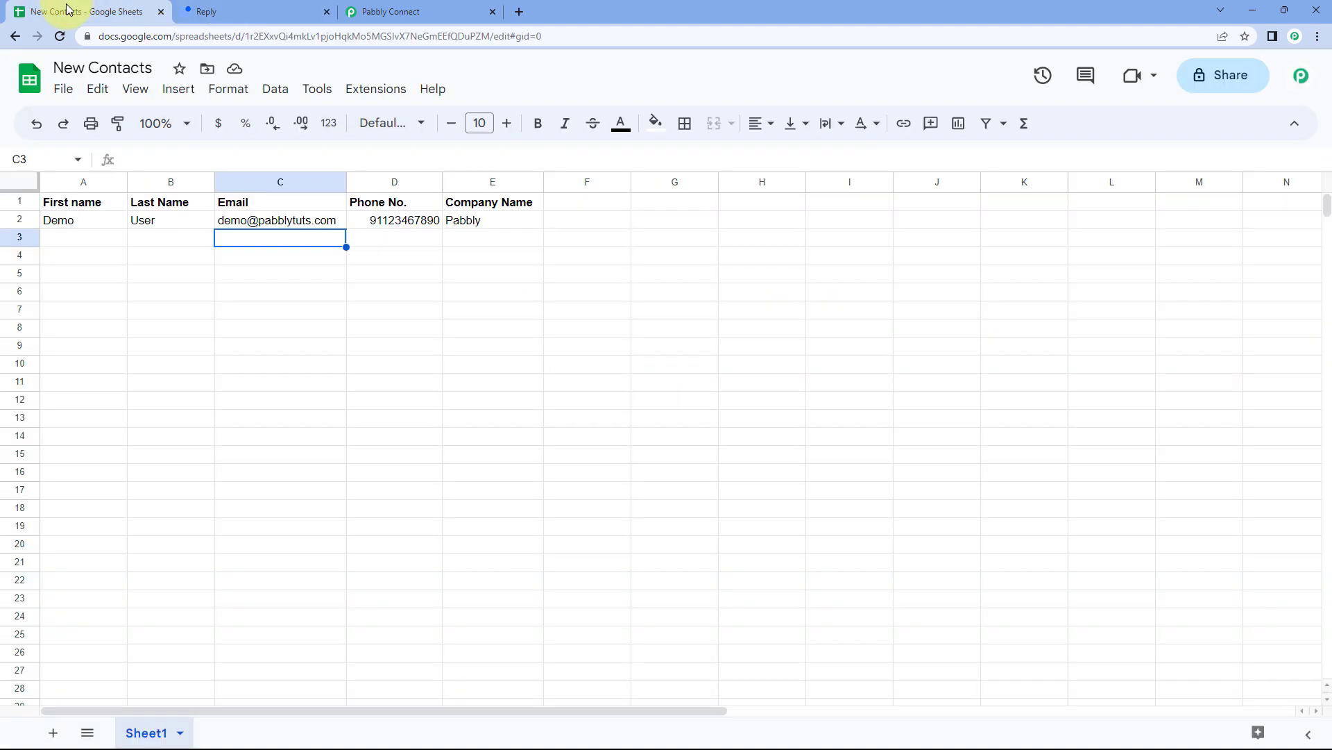
{"action": "left_click", "coordinate": [373, 6]}
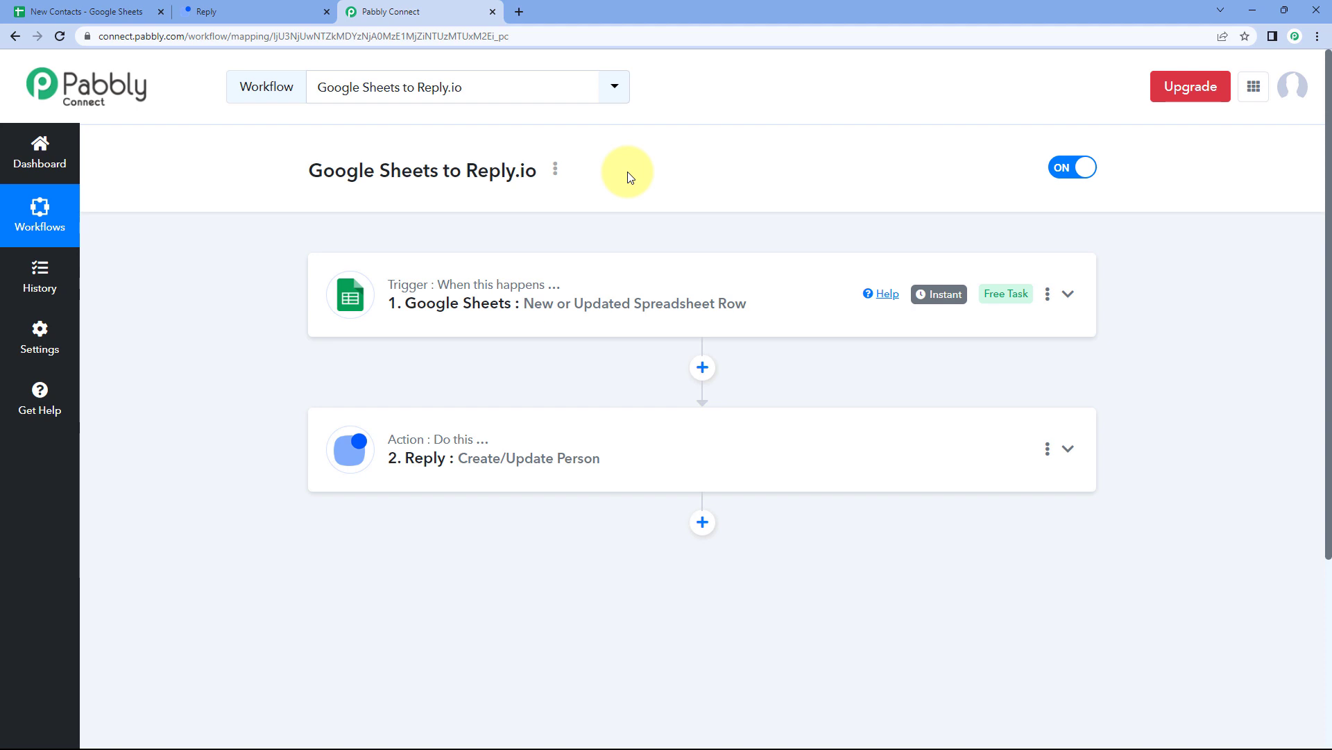
{"action": "left_click", "coordinate": [104, 10]}
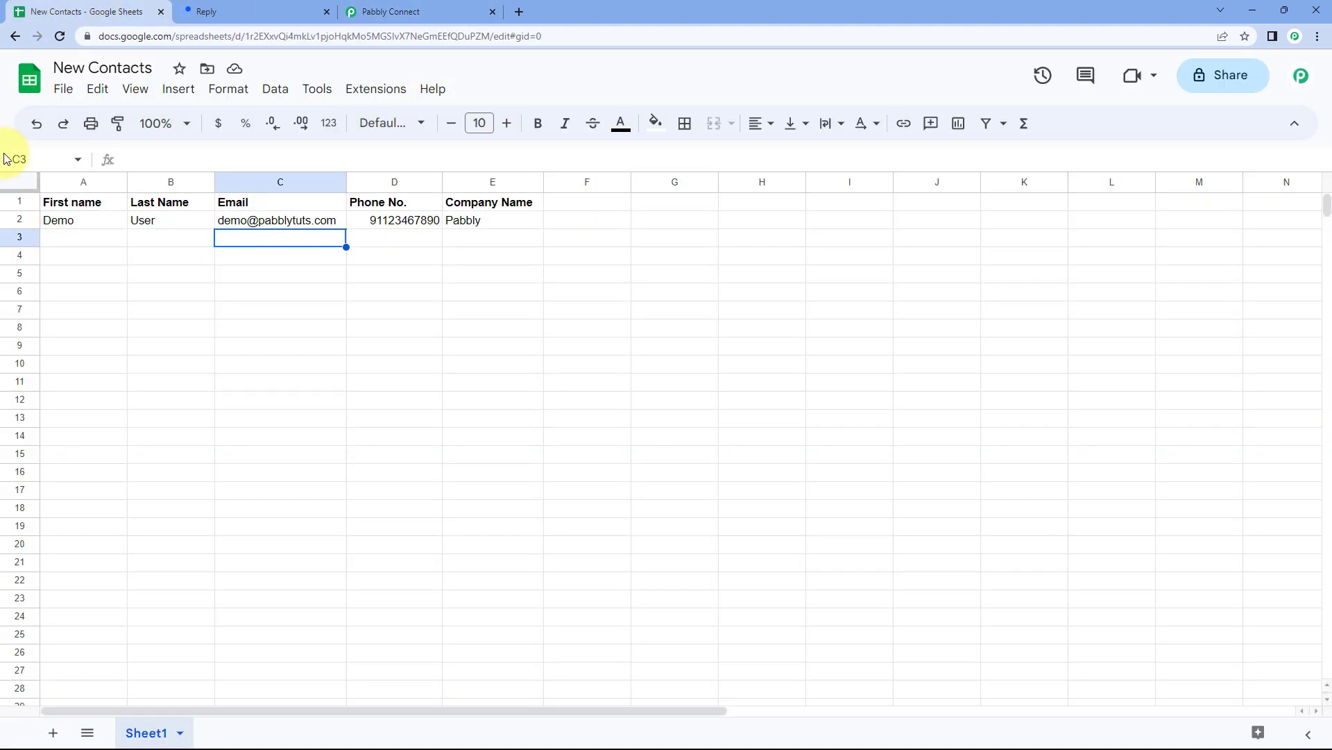
Fill row 3 with first name Test, last name User, an e-mail, a phone number and company Pabbly Connect.
{"action": "left_click", "coordinate": [111, 225]}
{"action": "left_click", "coordinate": [104, 240]}
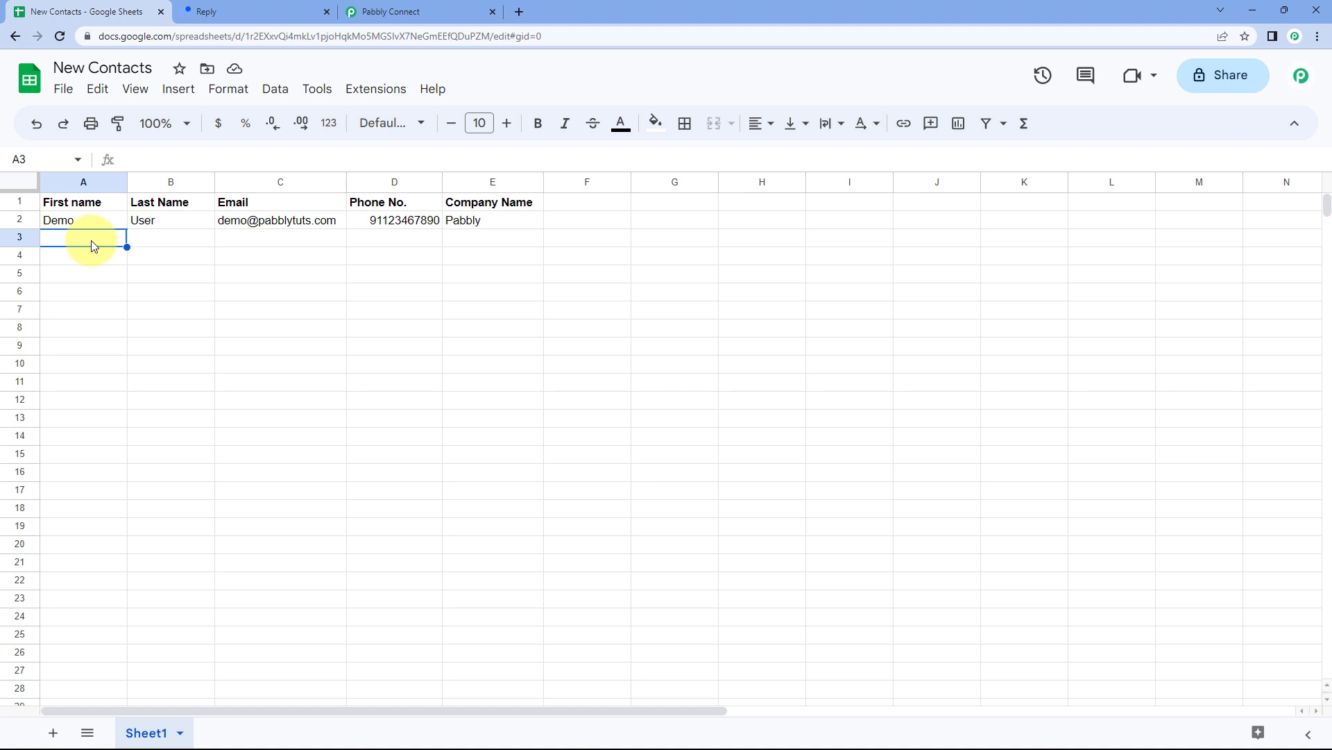
{"action": "type", "text": "Tesy"}
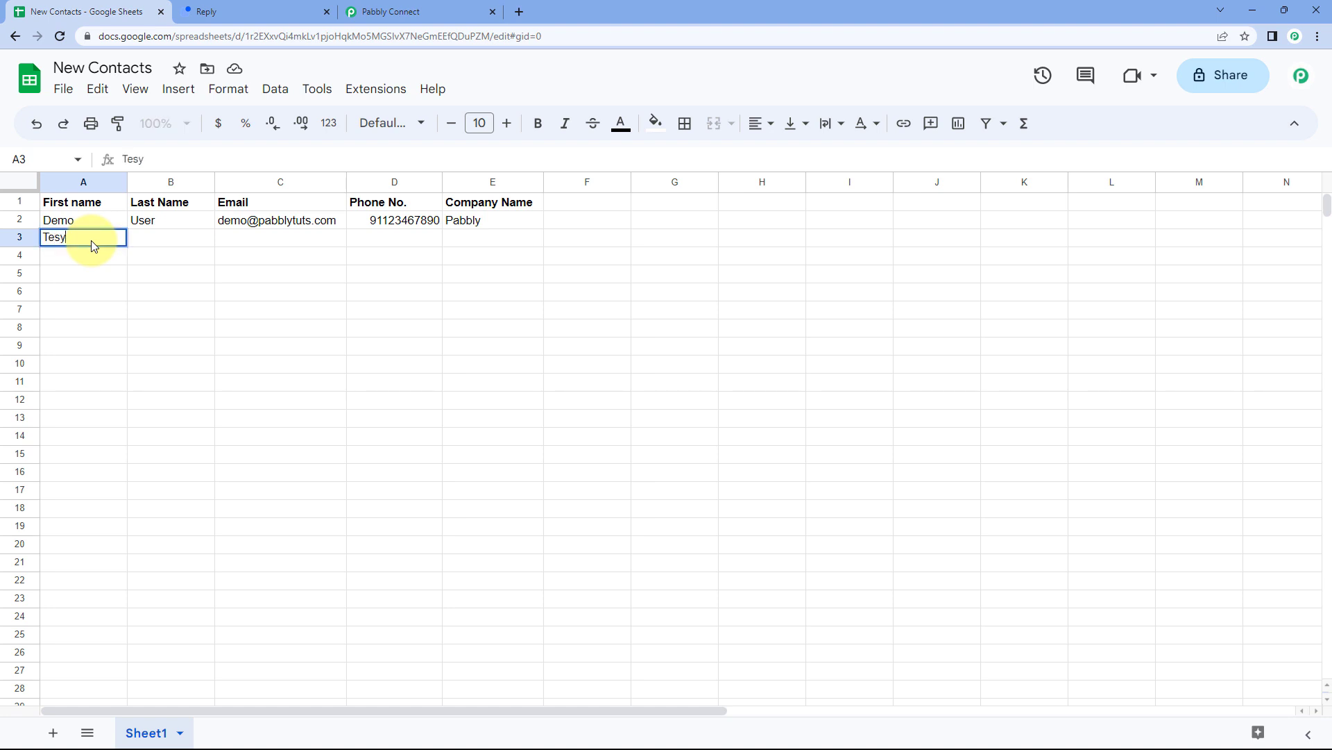
{"action": "key", "text": "Tab"}
{"action": "type", "text": "User"}
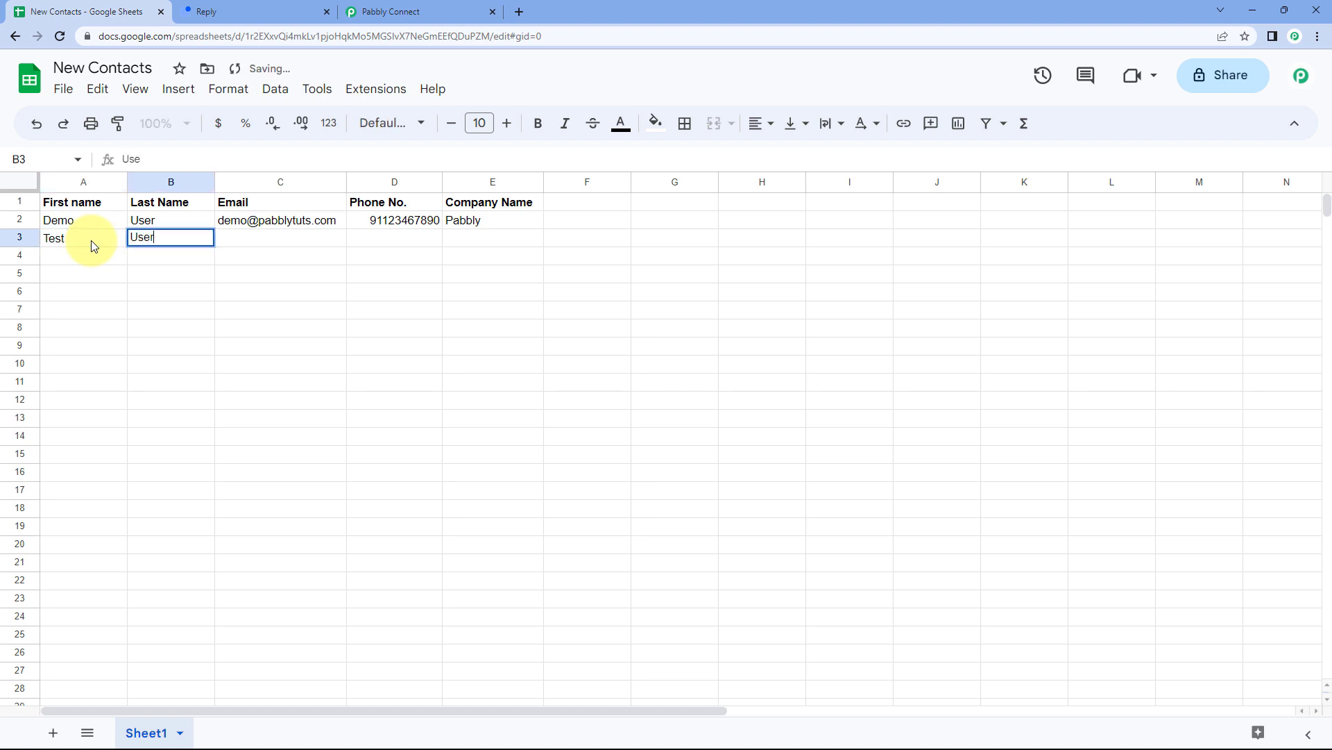
{"action": "key", "text": "Tab"}
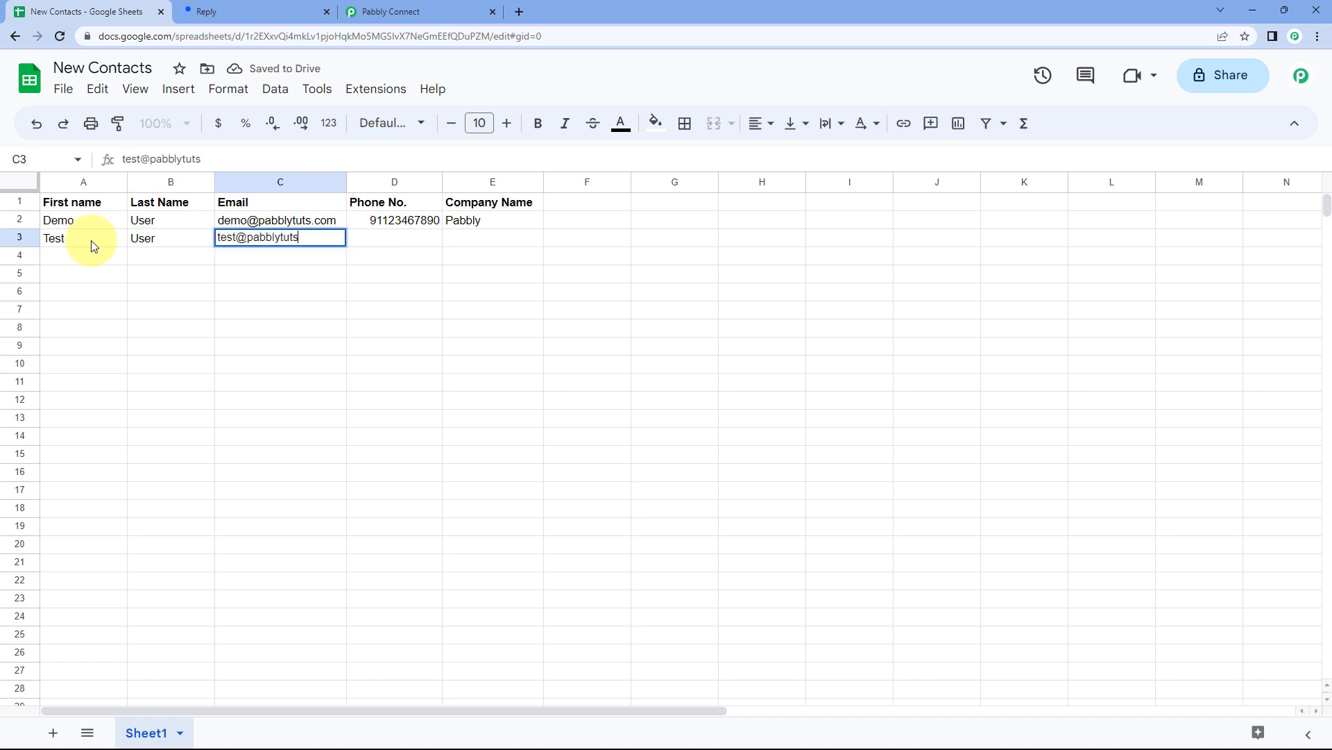
{"action": "key", "text": "Tab"}
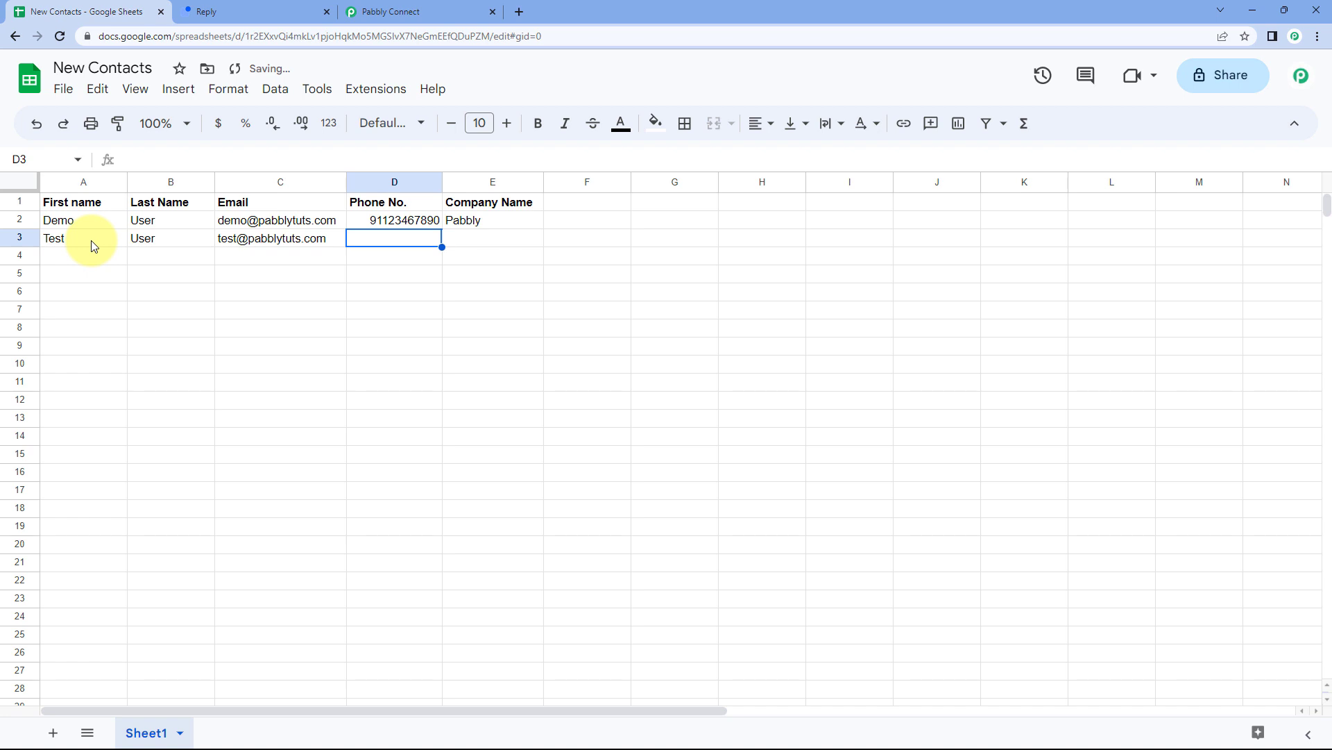
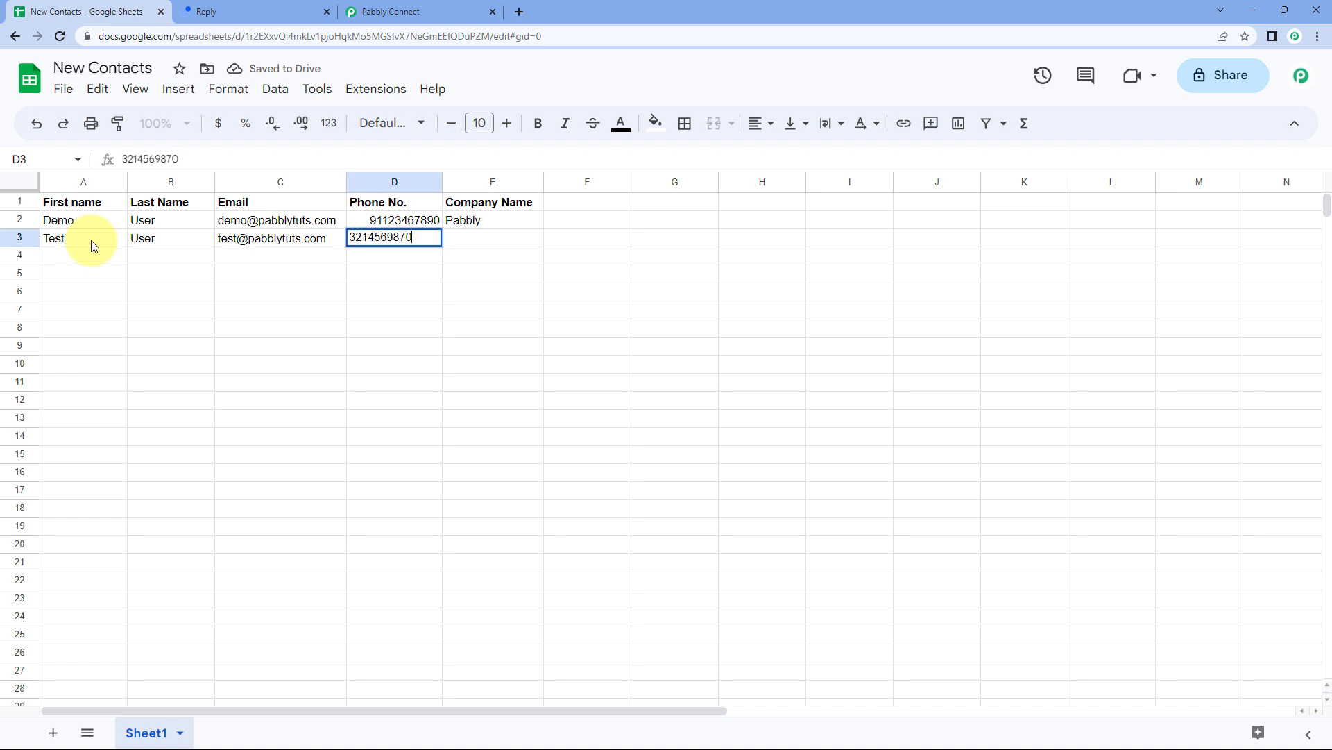
{"action": "key", "text": "Tab"}
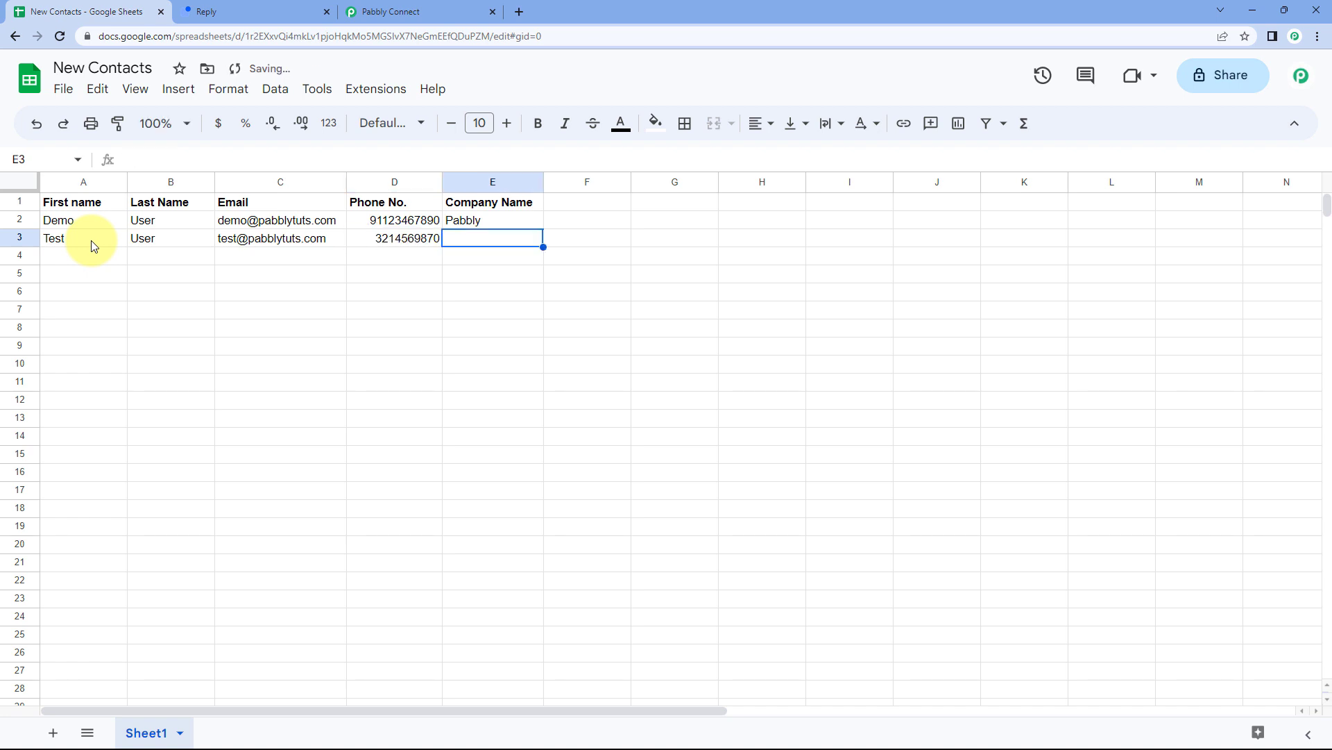
{"action": "type", "text": "Pabbly Connect"}
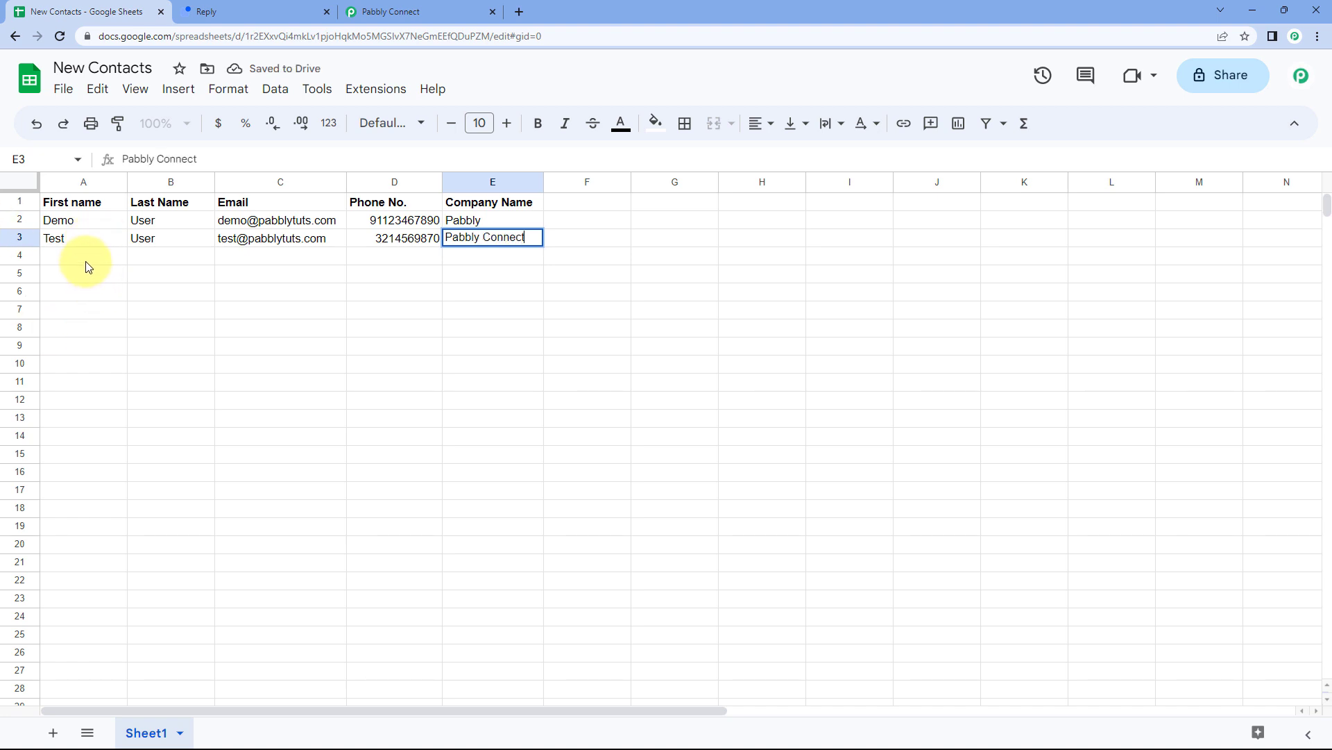
{"action": "key", "text": "Return"}
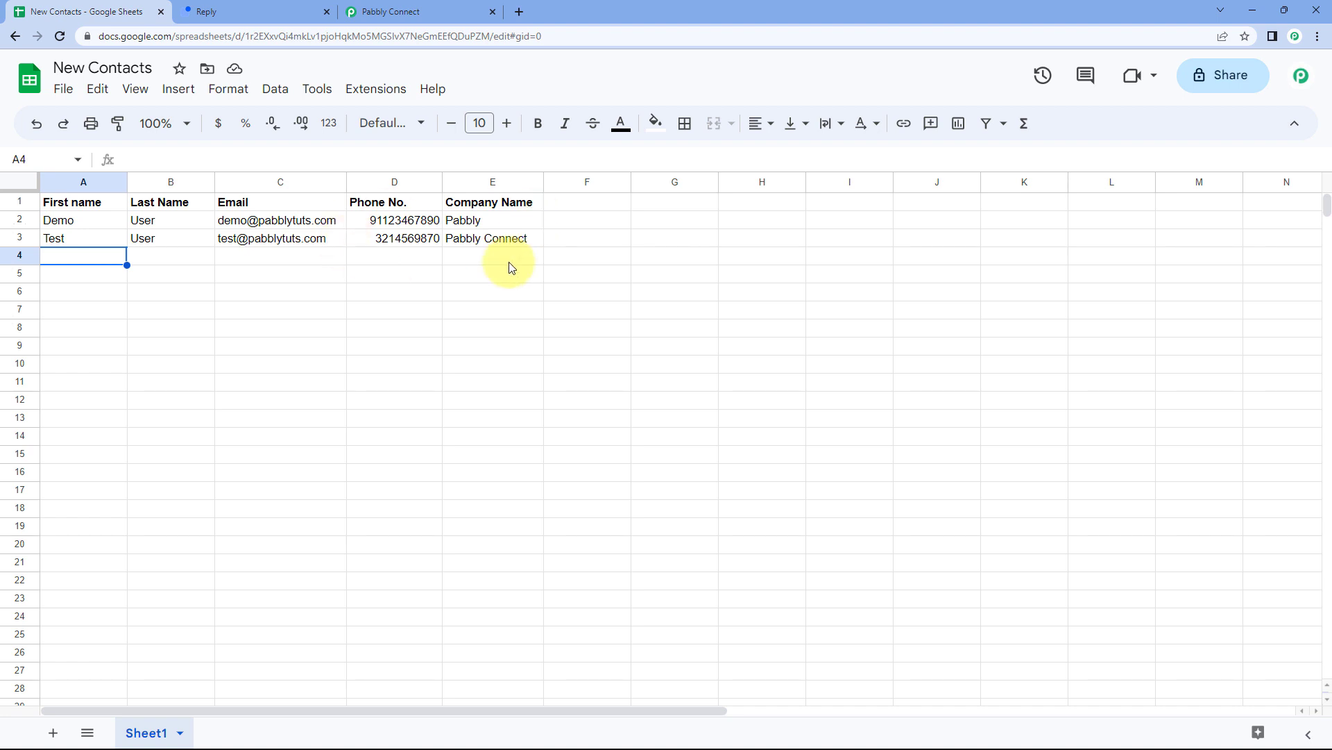
Reload Reply.io contacts and open Test User to confirm company Pabbly Connect, then return to the workflow.
{"action": "mouse_move", "coordinate": [263, 248]}
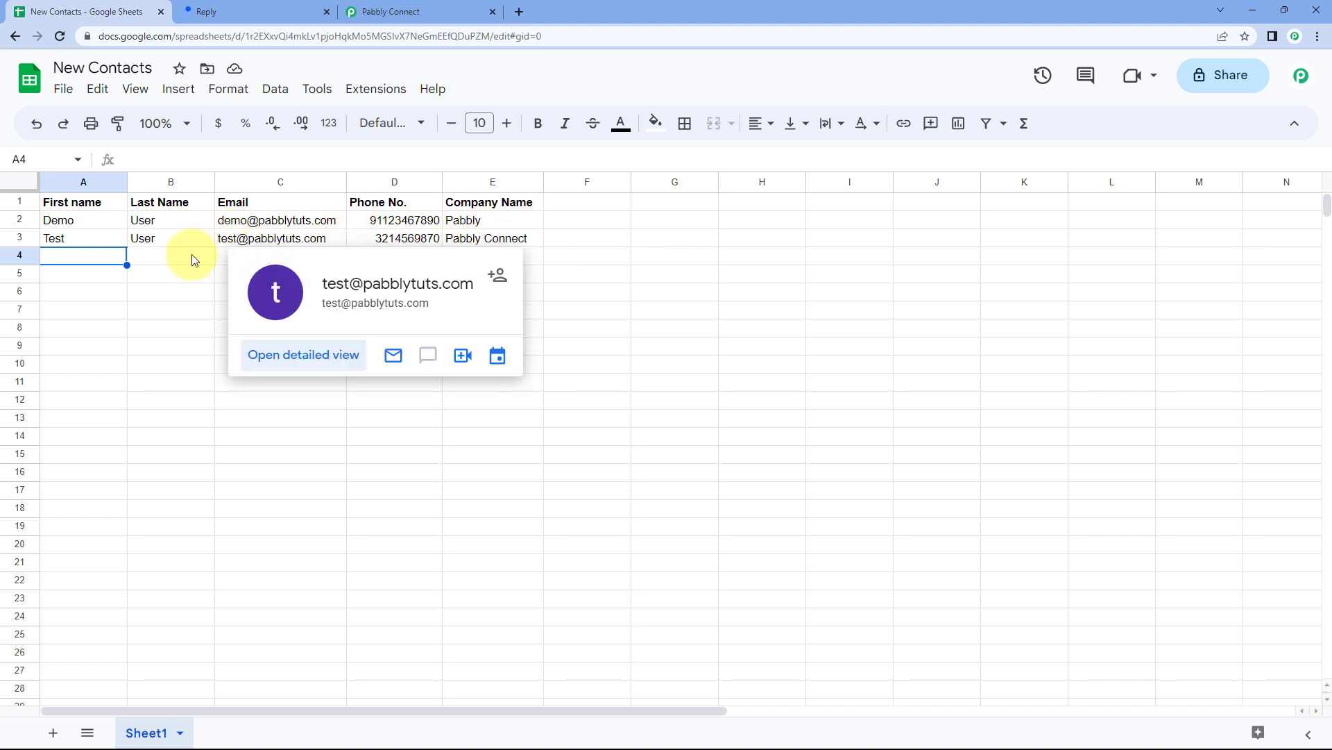
{"action": "left_click", "coordinate": [285, 9]}
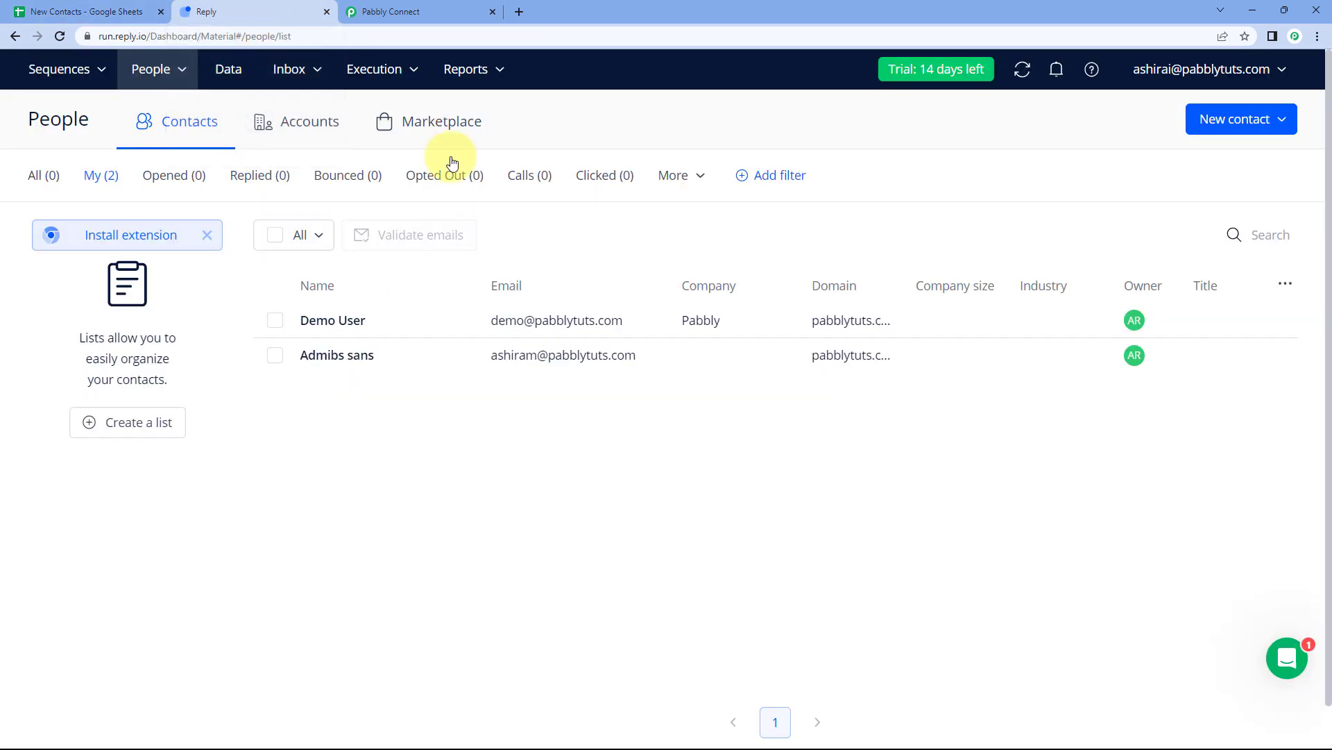
{"action": "left_click", "coordinate": [60, 36]}
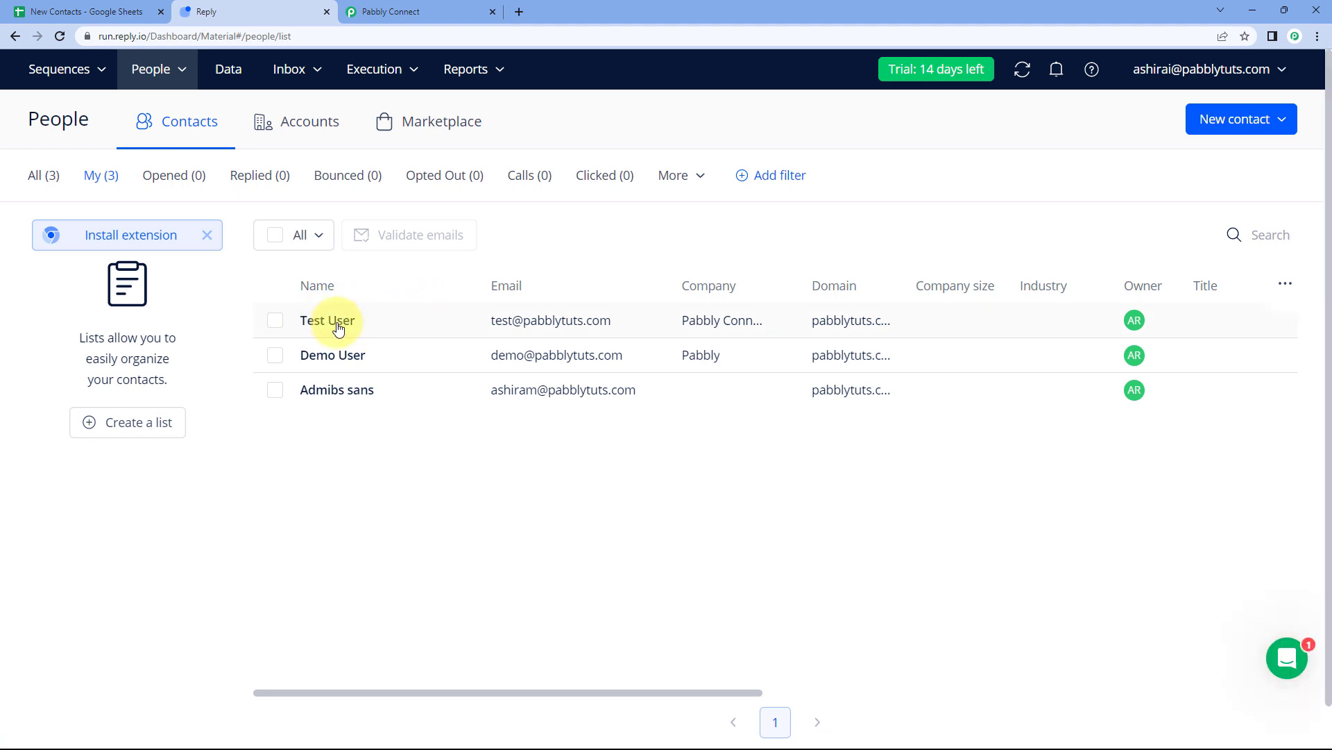
{"action": "left_click", "coordinate": [111, 12]}
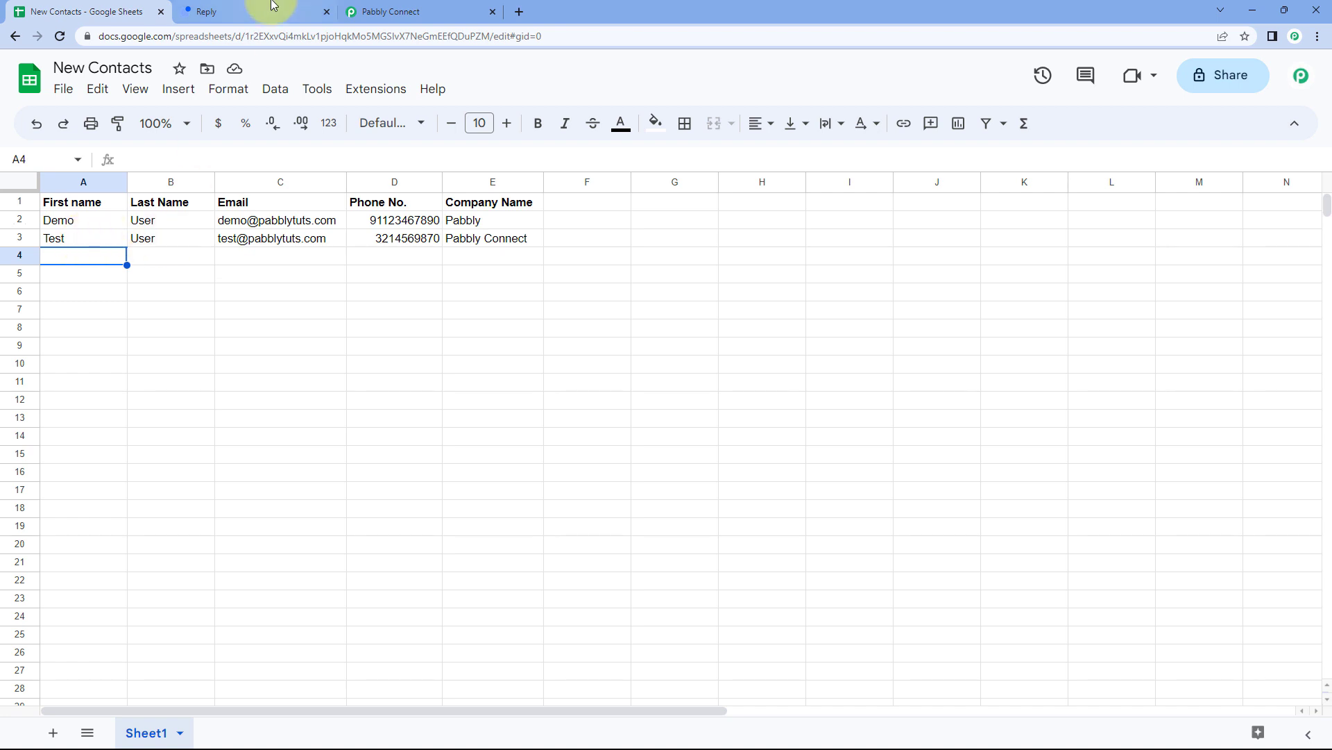
{"action": "left_click", "coordinate": [215, 7]}
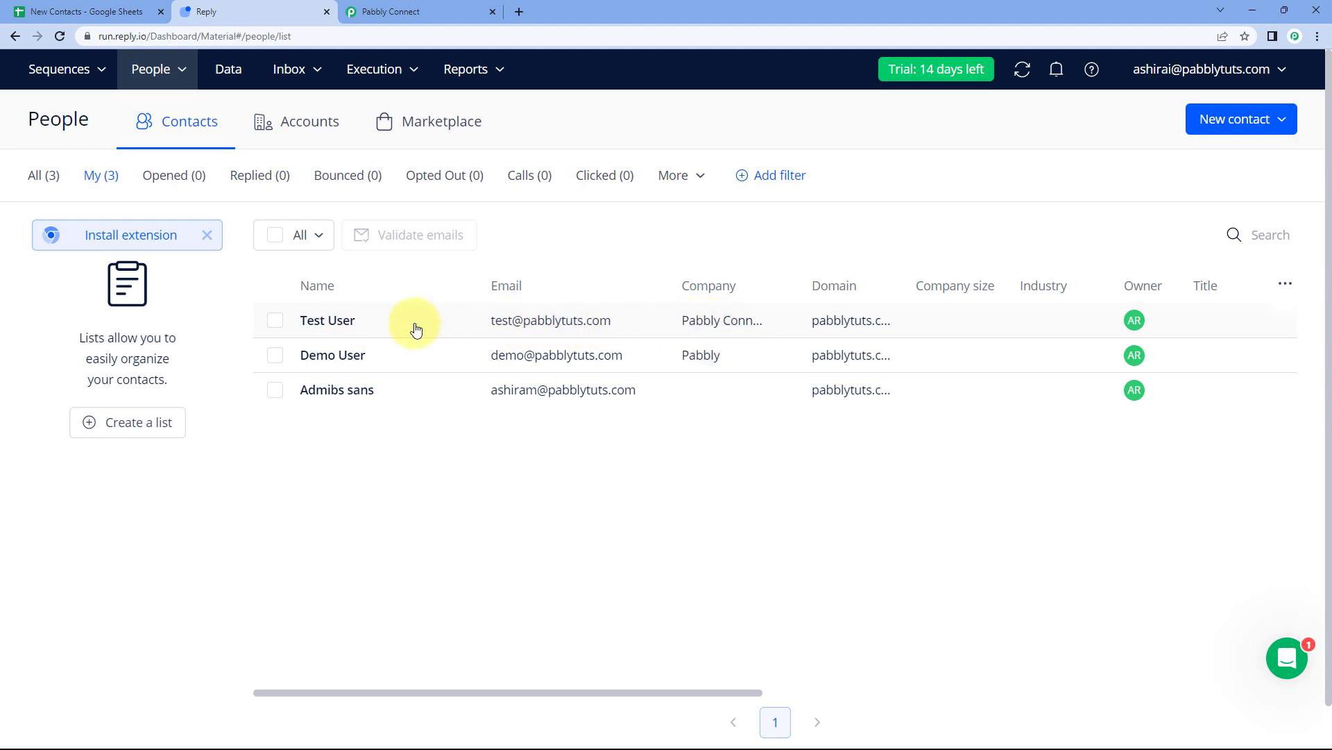
{"action": "left_click", "coordinate": [339, 323]}
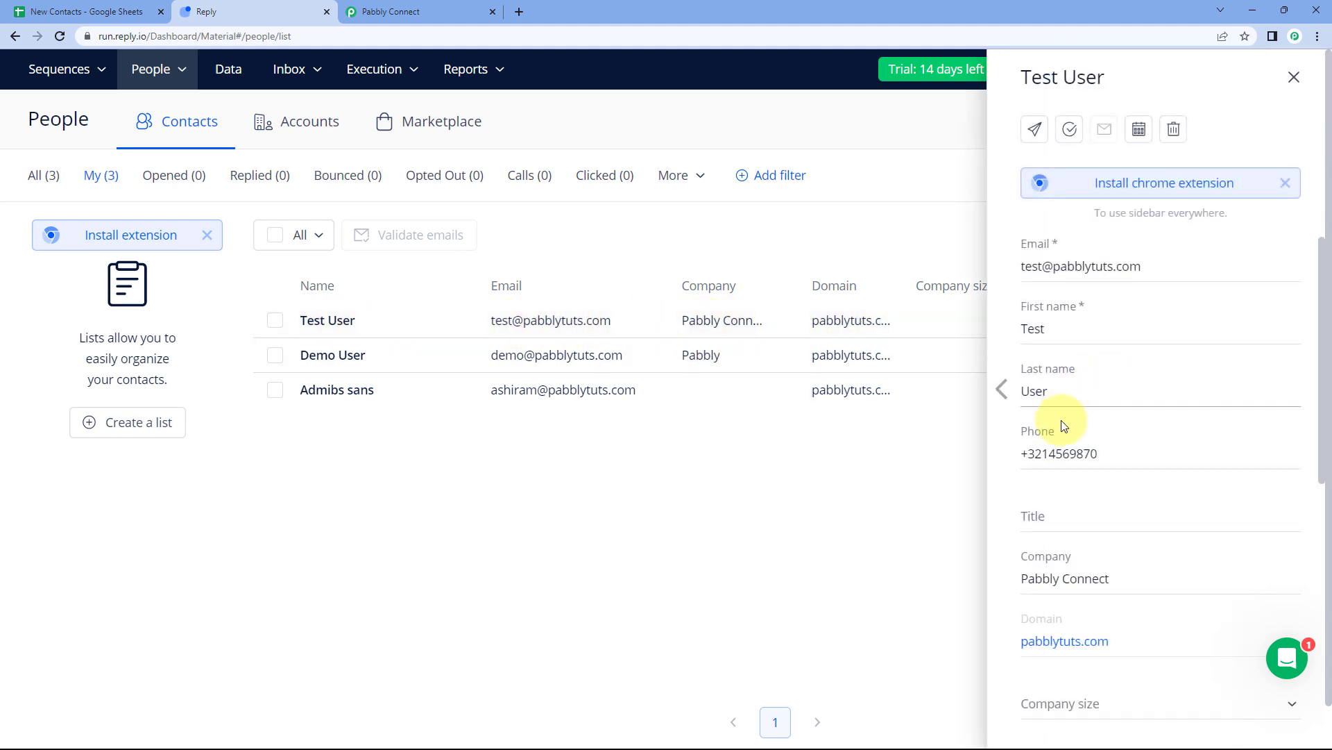
{"action": "left_click", "coordinate": [1292, 78]}
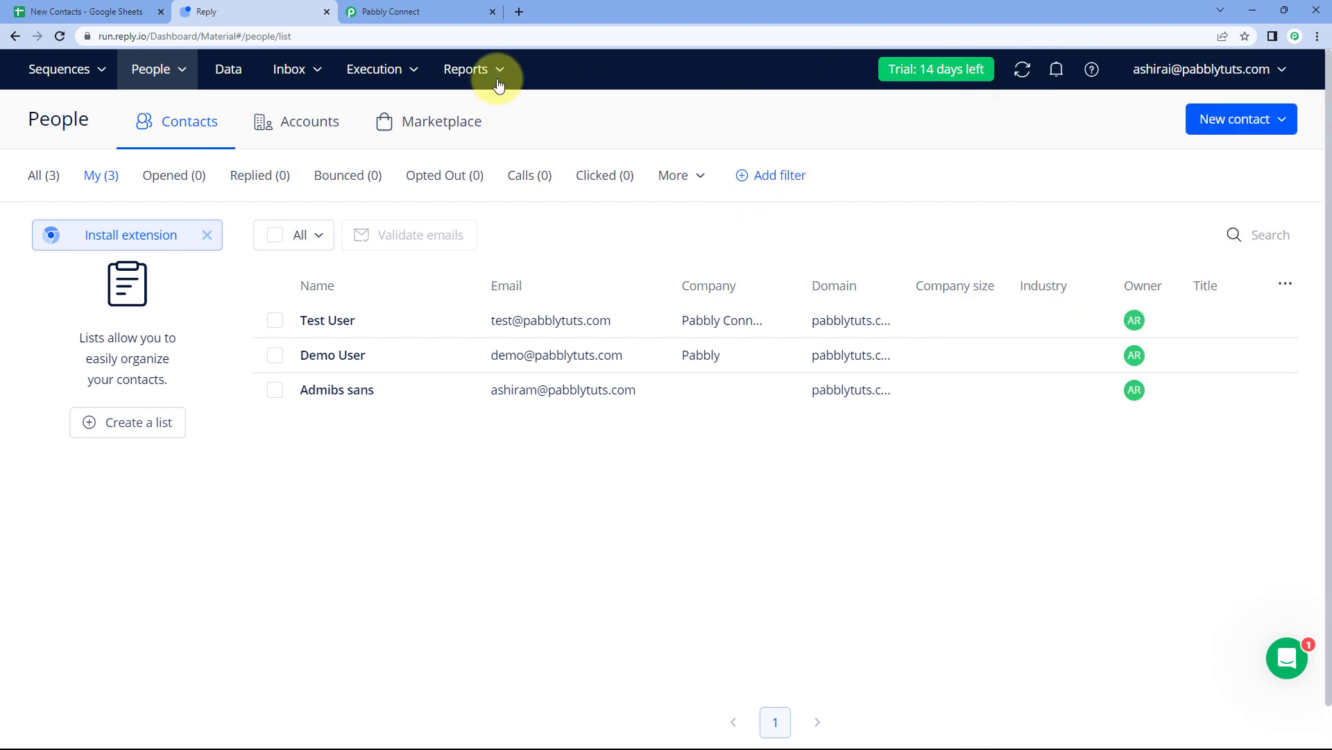
{"action": "left_click", "coordinate": [389, 11]}
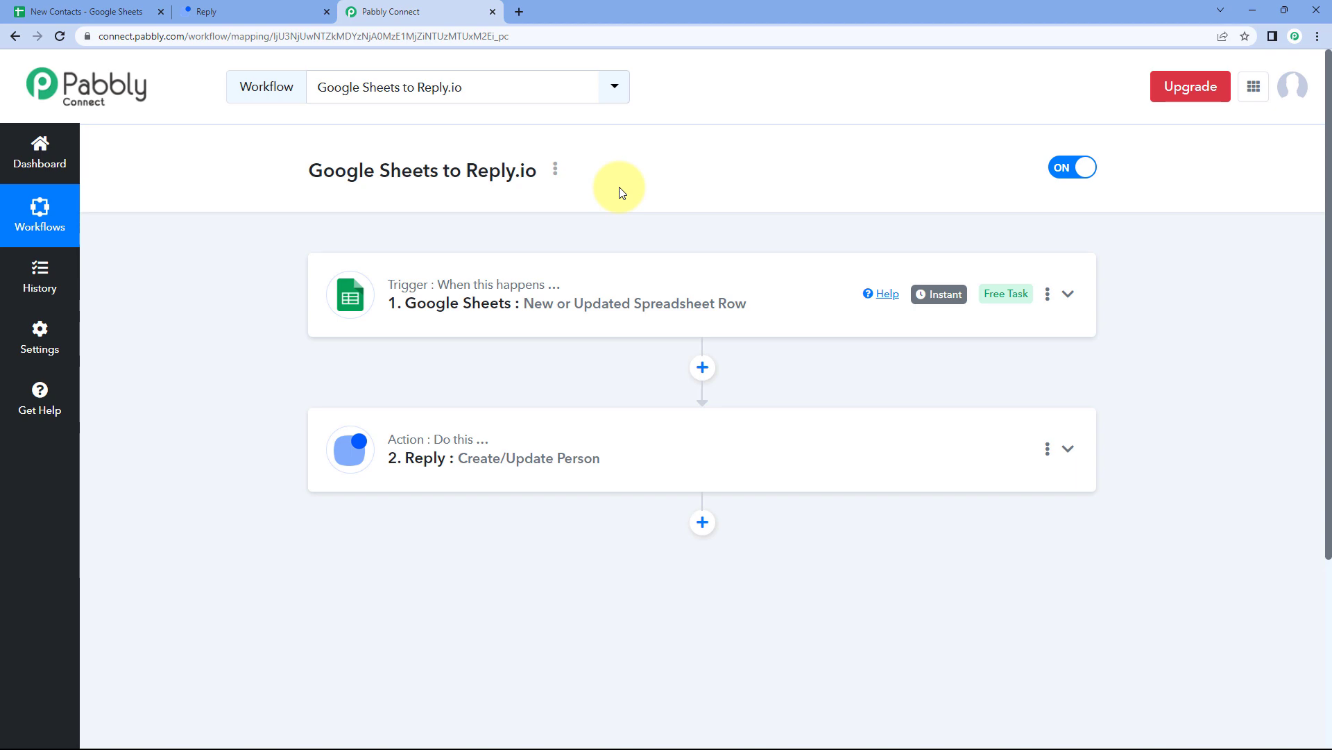
{"action": "left_click", "coordinate": [82, 11]}
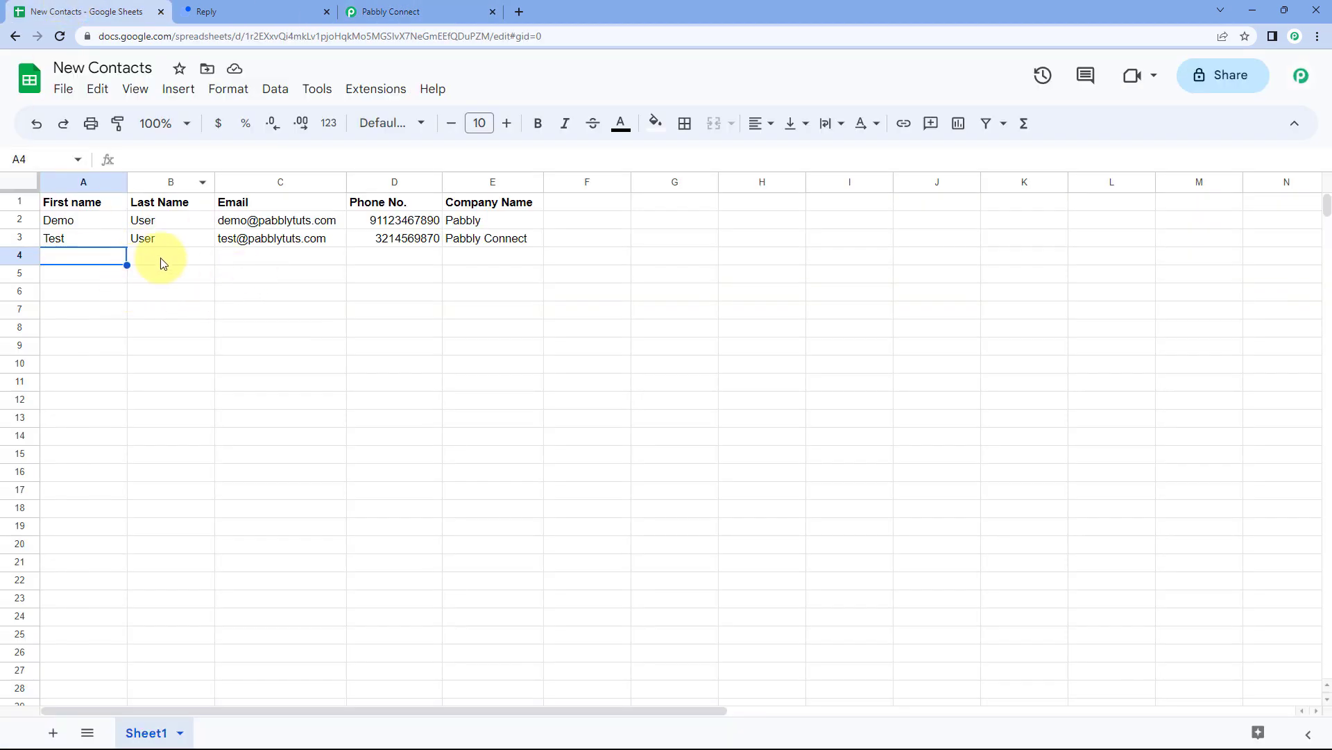
{"action": "left_click", "coordinate": [211, 12]}
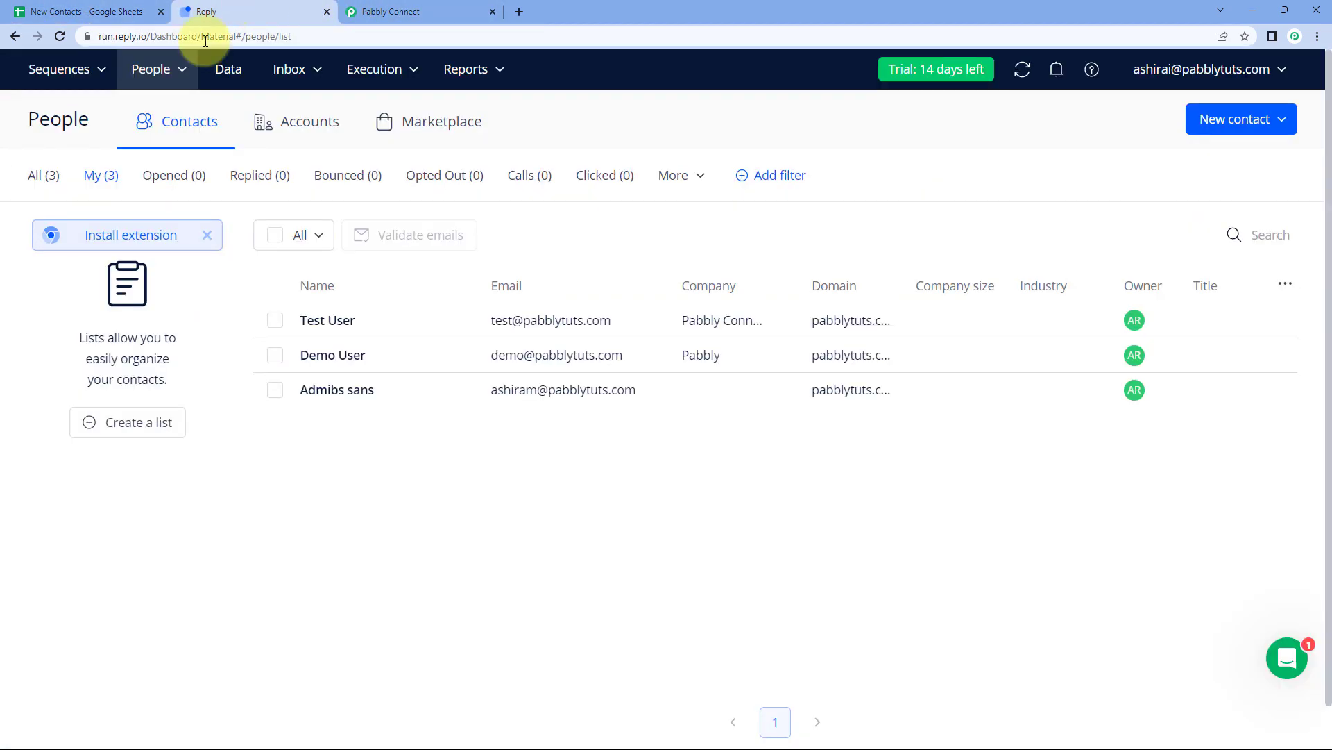
{"action": "left_click", "coordinate": [475, 10]}
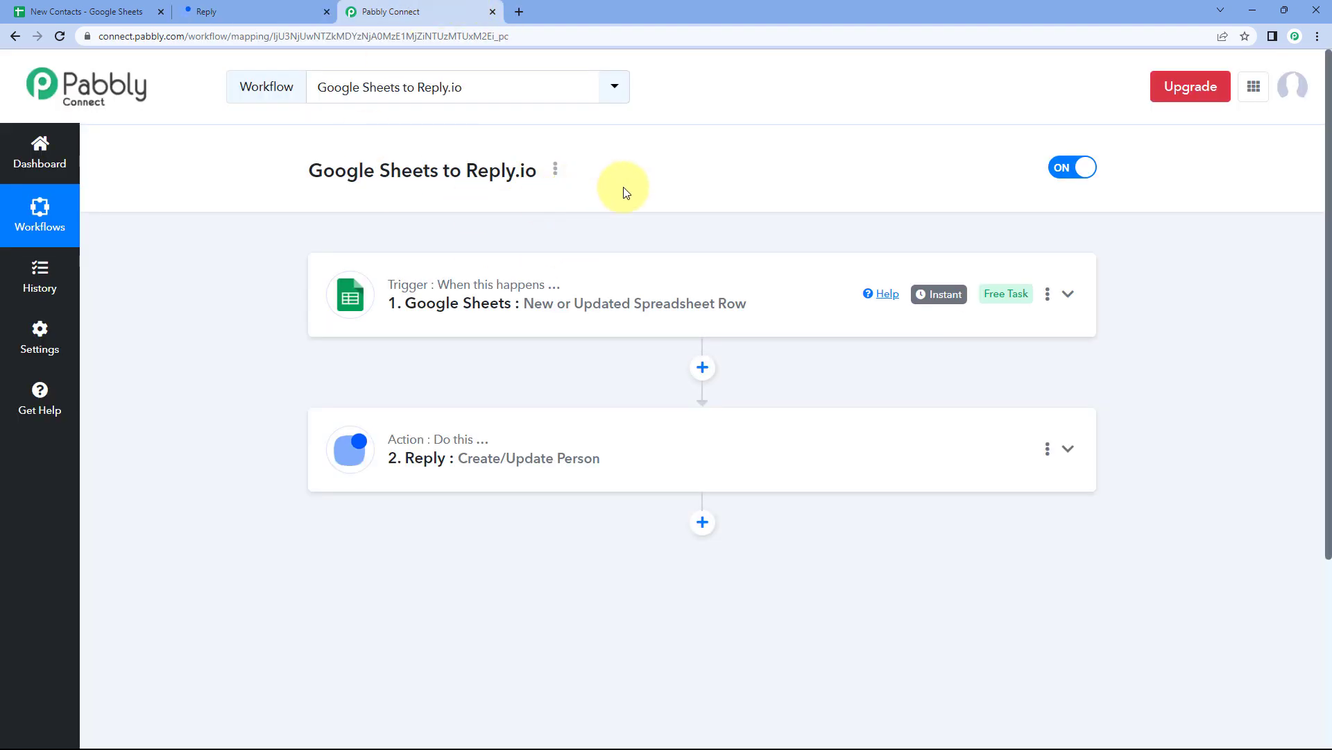